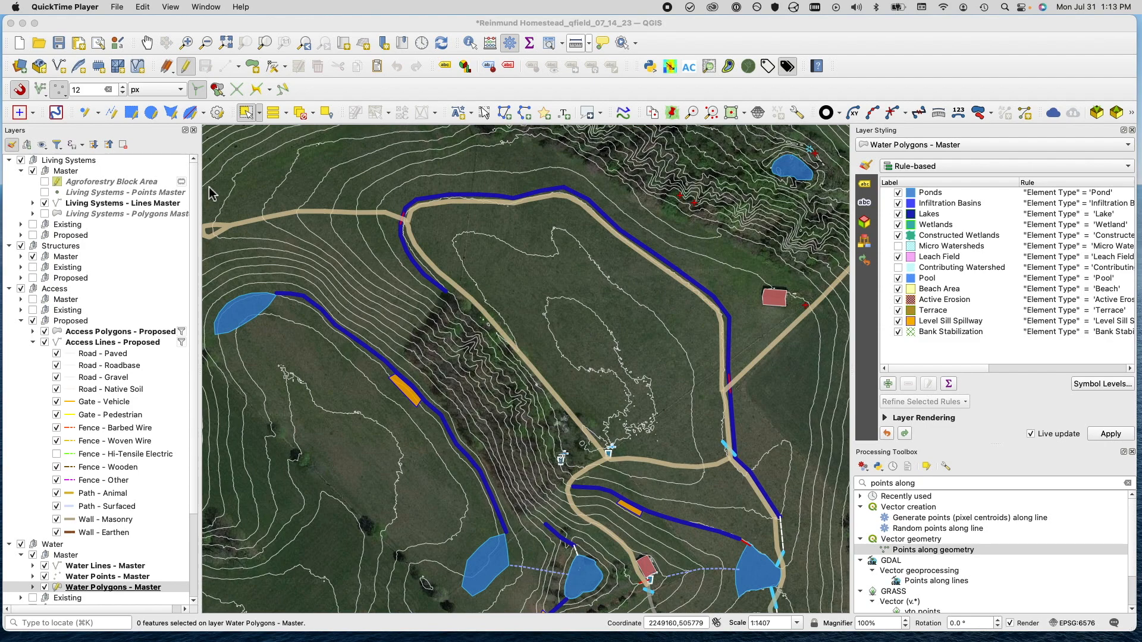
Step: Inspect the Agroforestry Block Area by toggling its visibility, and highlight the pond southeast of the block on Water Polygons - Master
{"action": "left_click", "coordinate": [46, 183]}
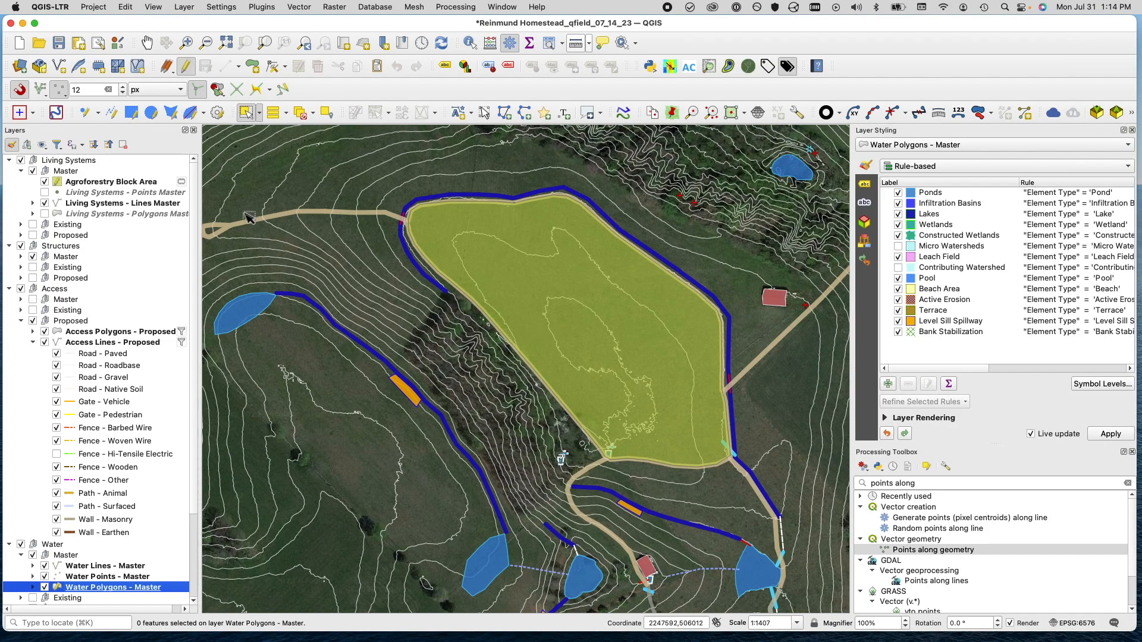
{"action": "left_click", "coordinate": [44, 181]}
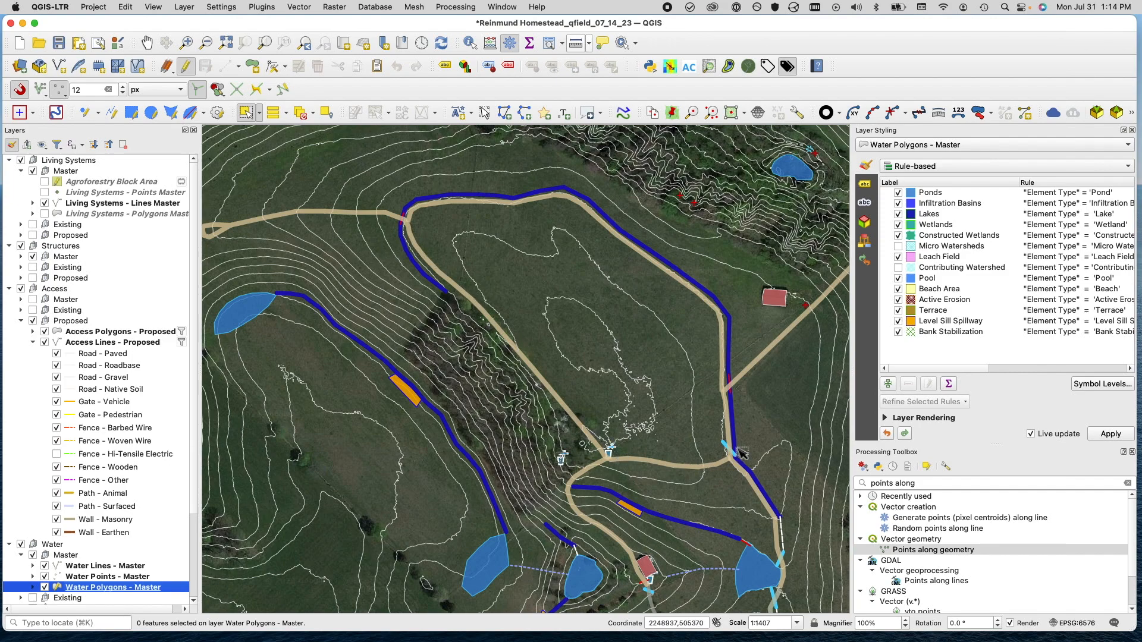
{"action": "left_click", "coordinate": [45, 182]}
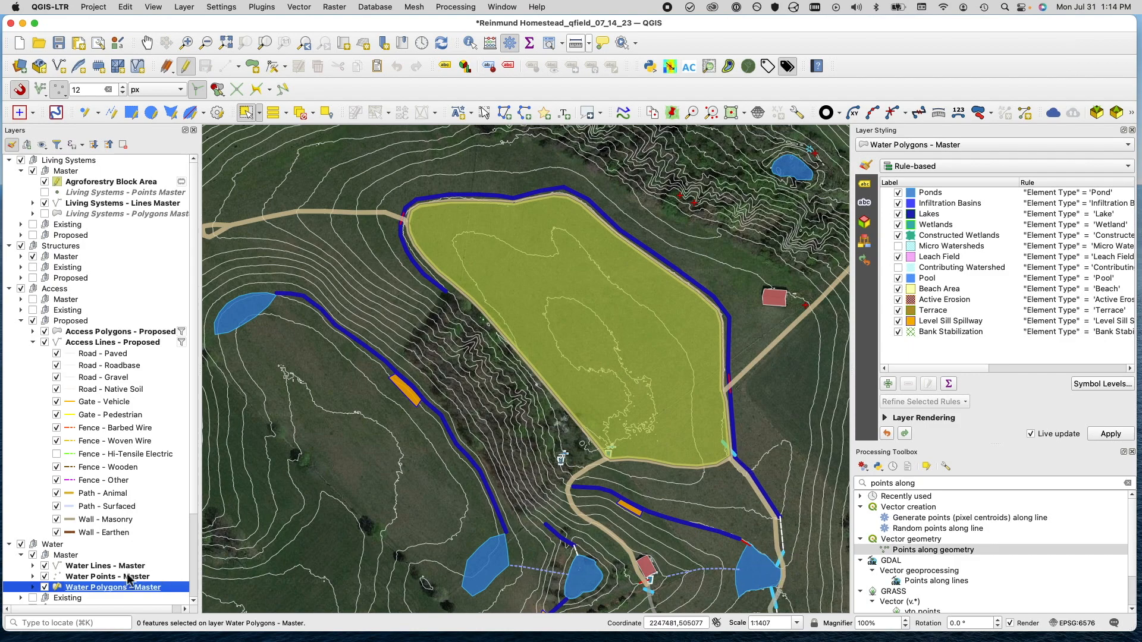
{"action": "left_click", "coordinate": [251, 112]}
{"action": "left_click", "coordinate": [759, 580]}
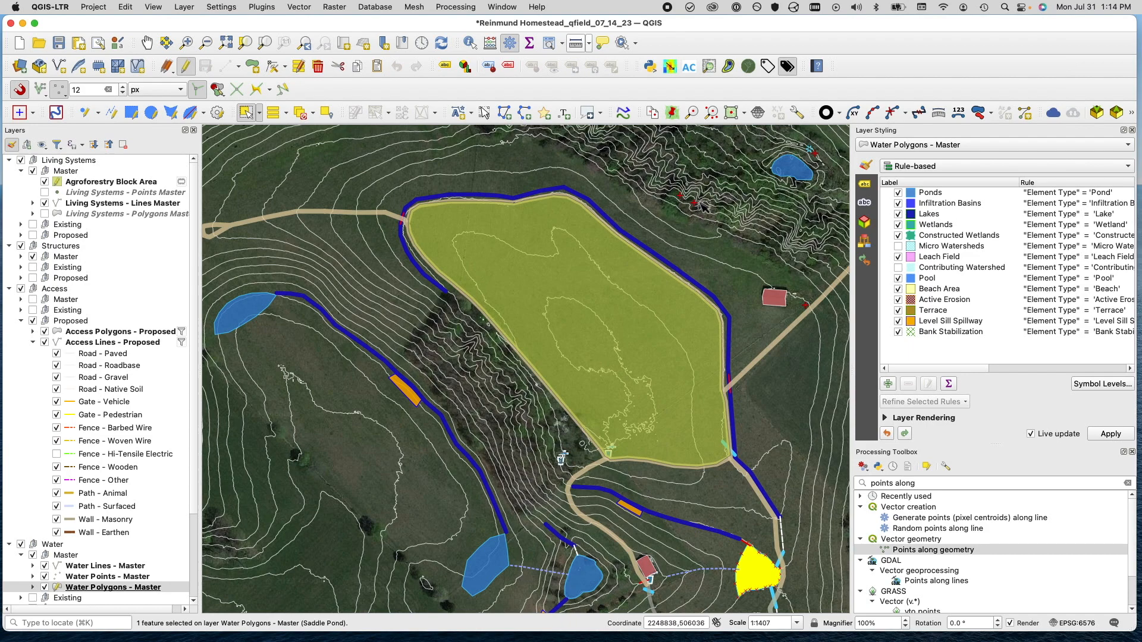
{"action": "left_click", "coordinate": [769, 576]}
{"action": "left_click", "coordinate": [45, 181]}
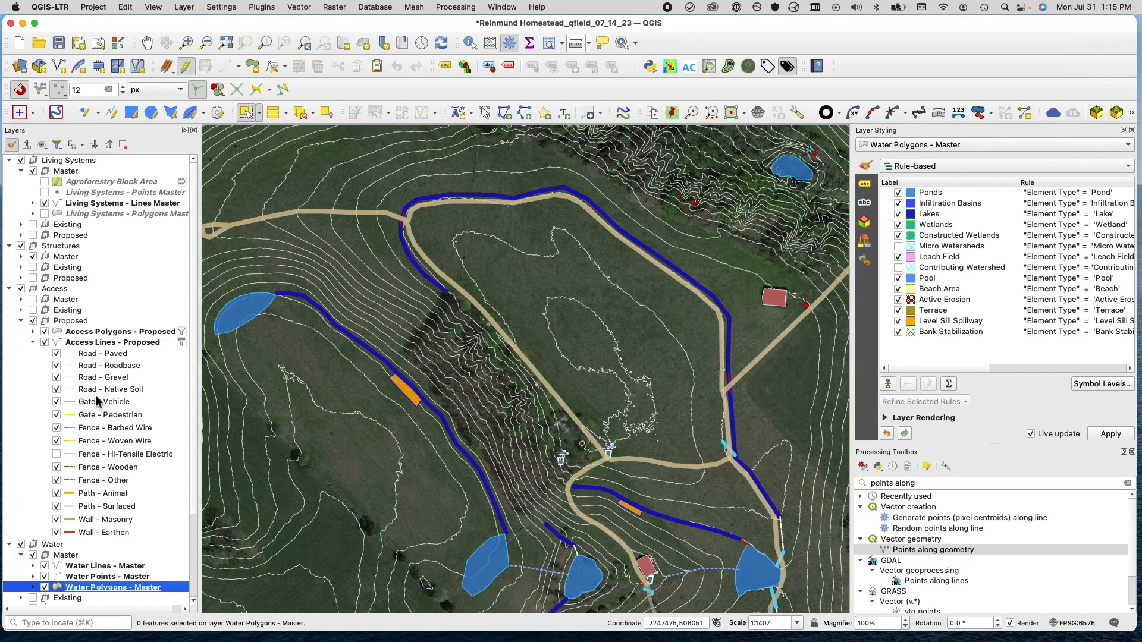
Step: Highlight the road bordering the block's north and east sides on Access Lines - Proposed, clear the selection, and show Agroforestry Block Area
{"action": "scroll", "coordinate": [95, 401], "scroll_direction": "down", "scroll_amount": 1}
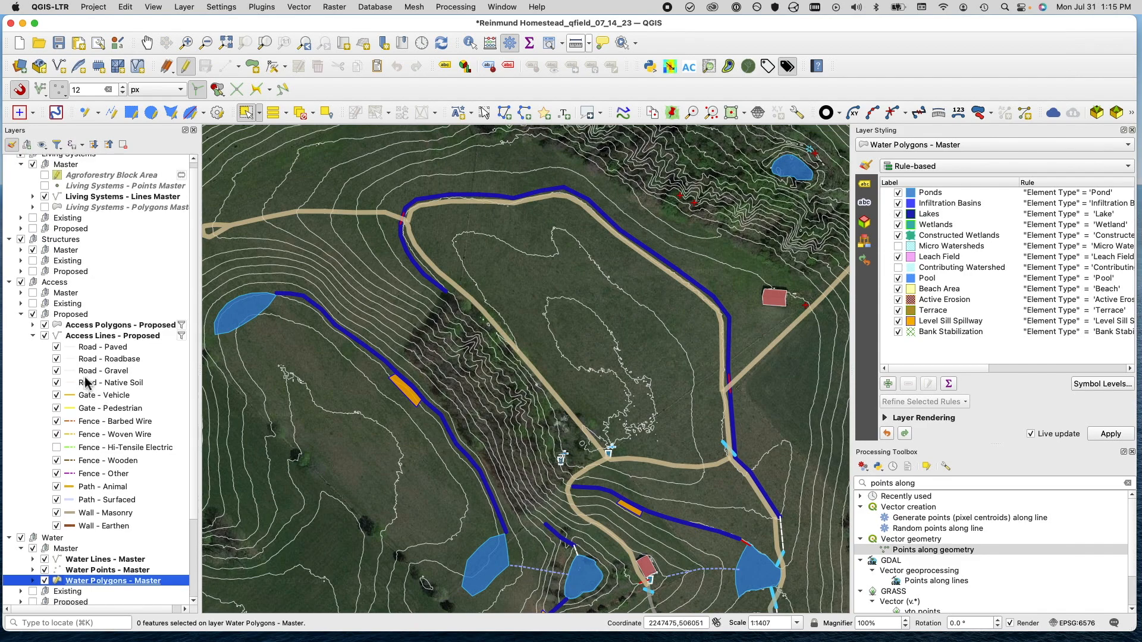
{"action": "left_click", "coordinate": [83, 338]}
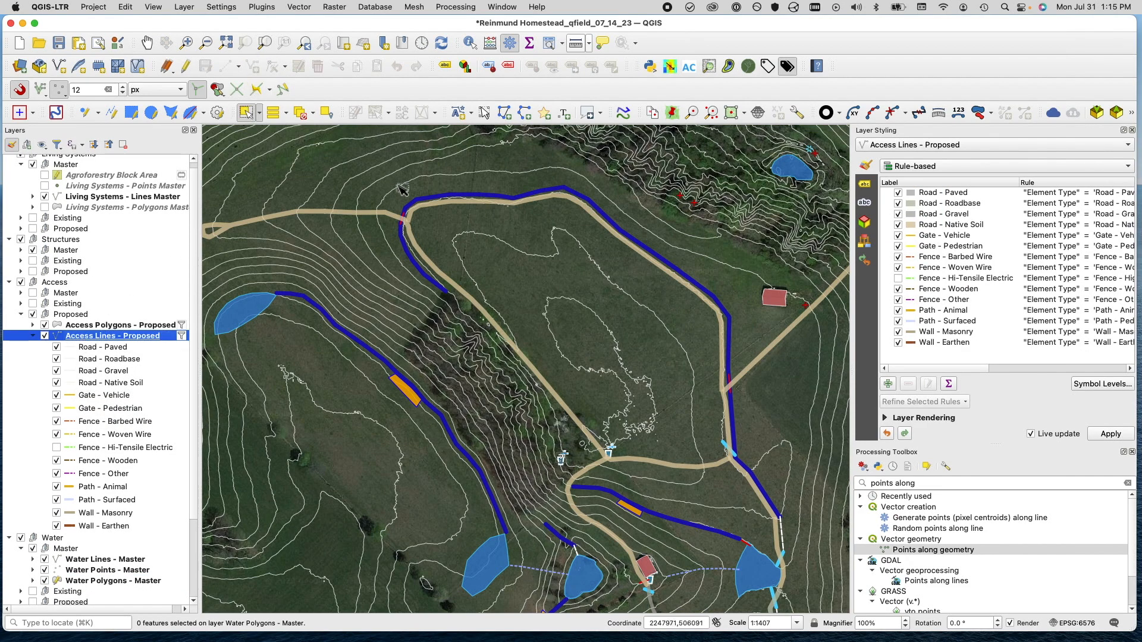
{"action": "left_click", "coordinate": [463, 205]}
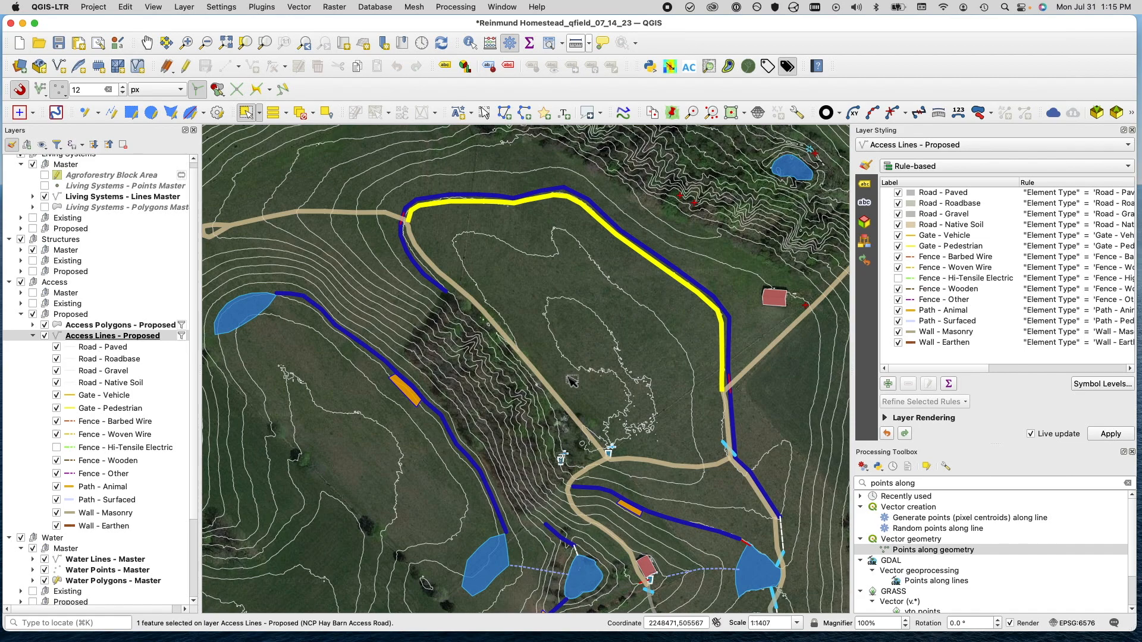
{"action": "left_click", "coordinate": [483, 369]}
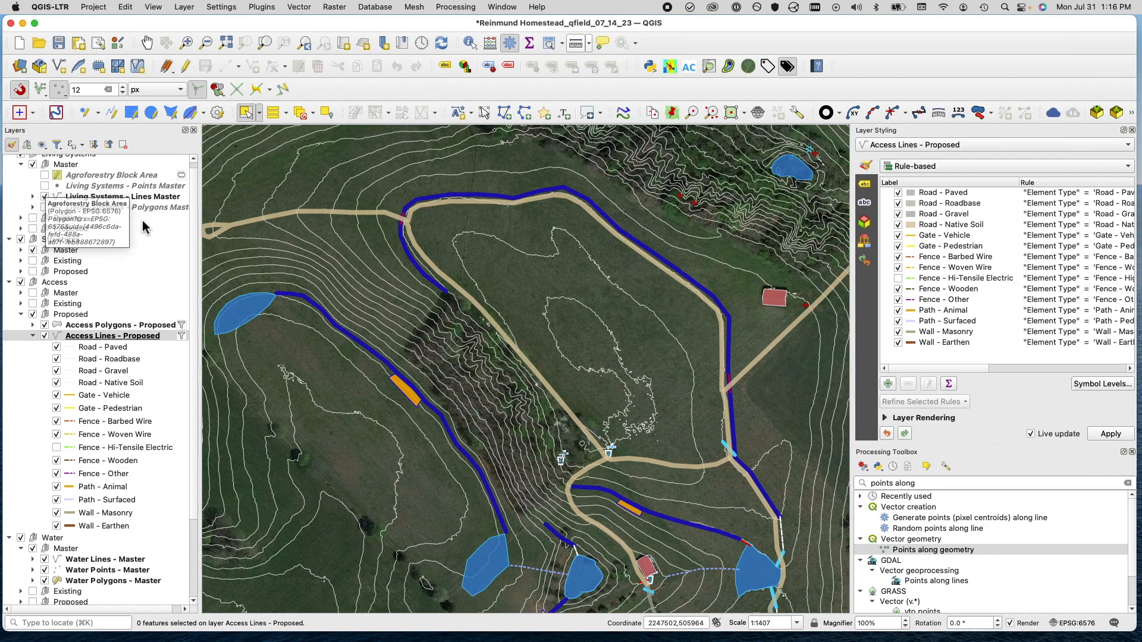
{"action": "left_click", "coordinate": [45, 175]}
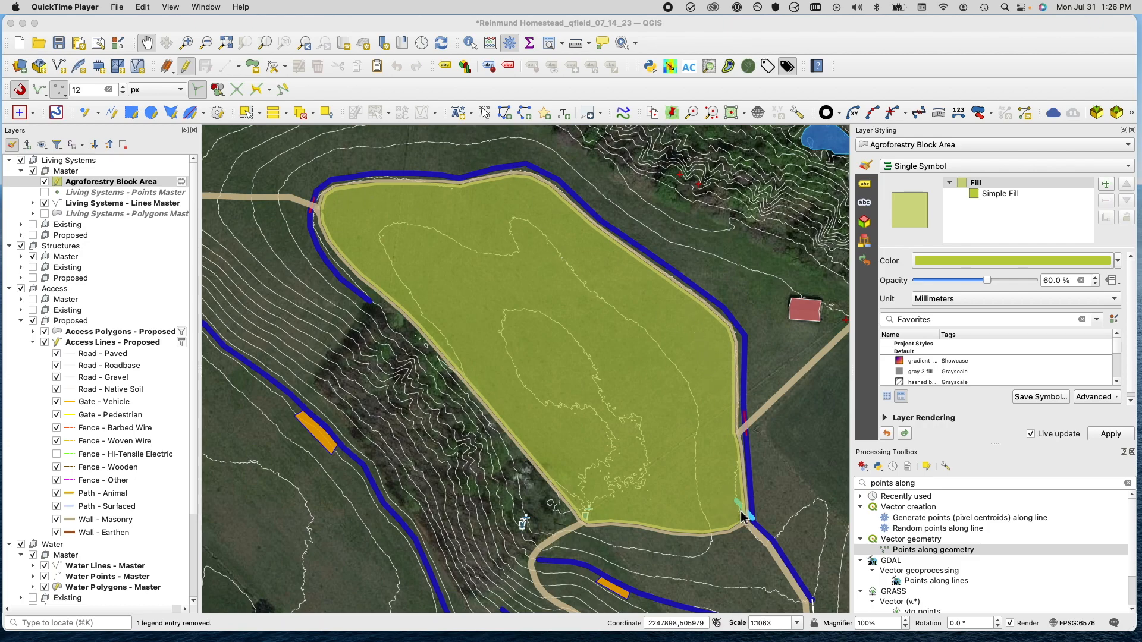
Step: Hide Agroforestry Block Area and set up a temporary scratch layer named Planting Reference Line
{"action": "left_click", "coordinate": [45, 182]}
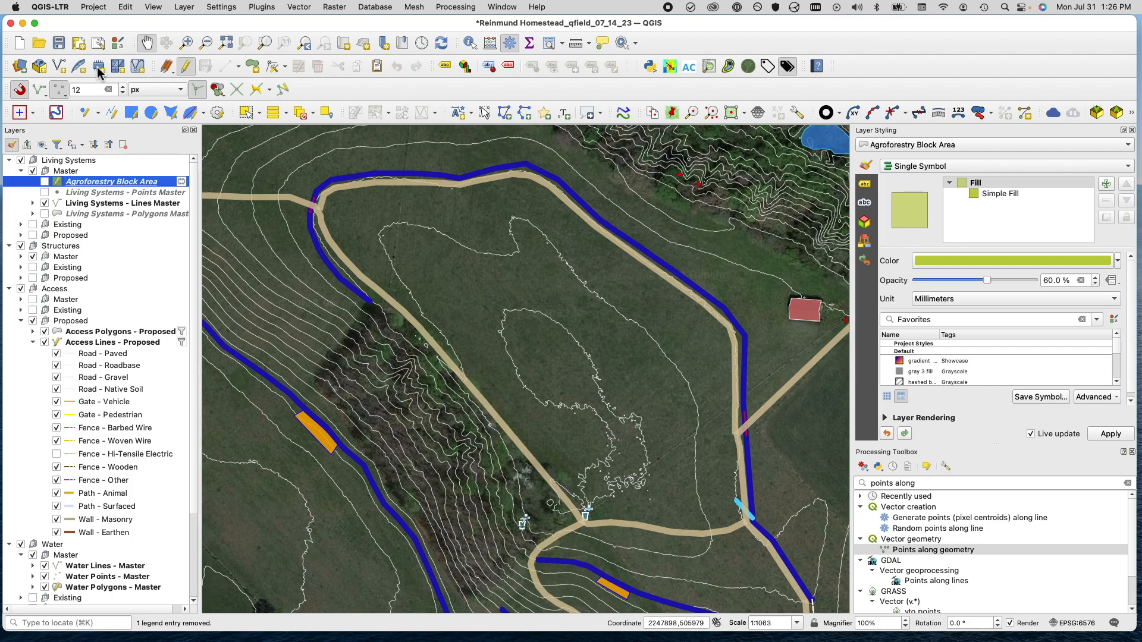
{"action": "left_click", "coordinate": [184, 7]}
{"action": "mouse_move", "coordinate": [195, 41]}
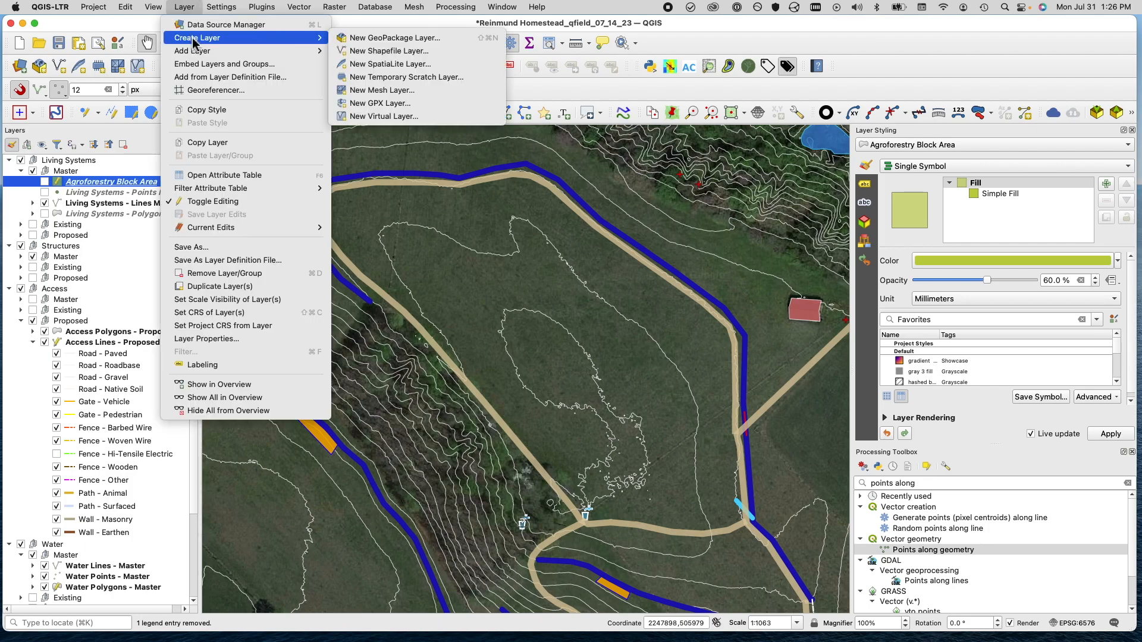
{"action": "left_click", "coordinate": [432, 79]}
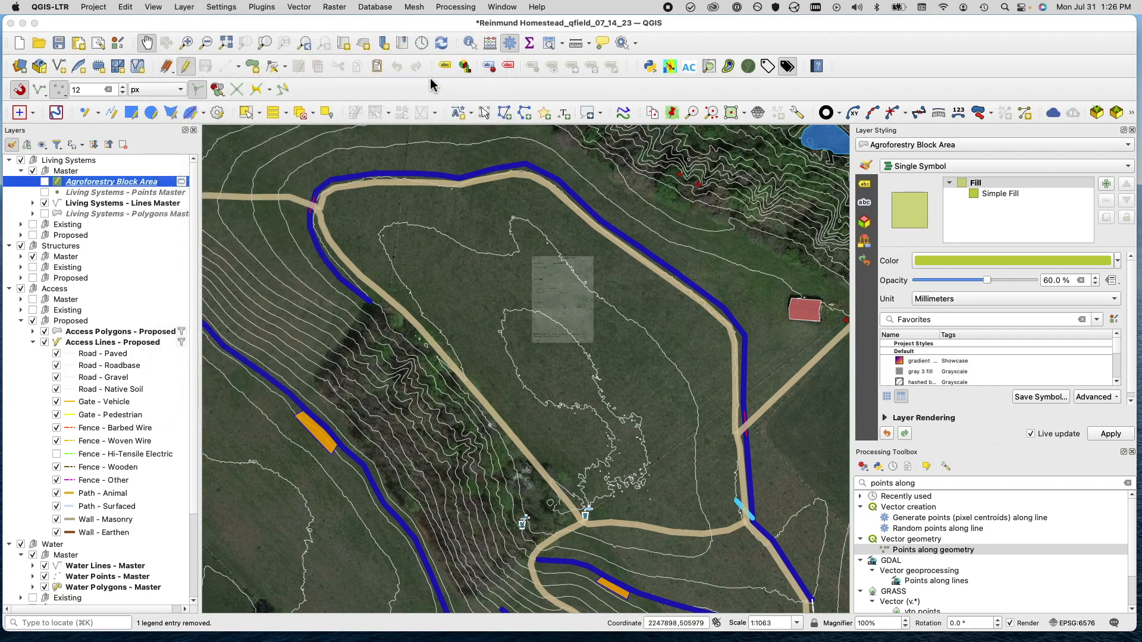
{"action": "type", "text": "Planting RE"}
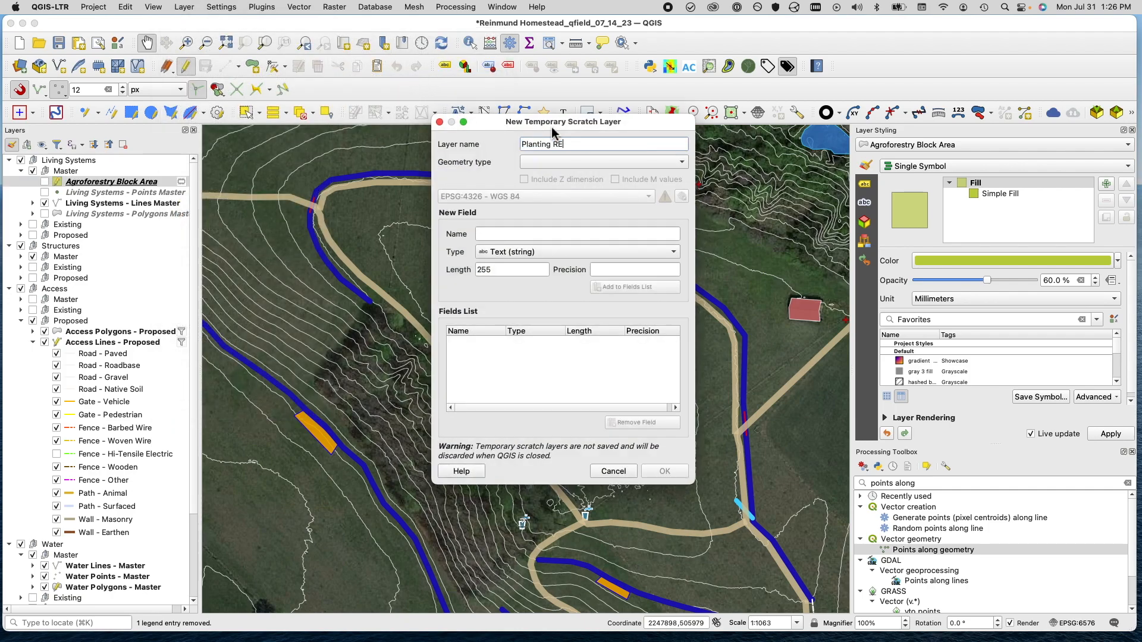
{"action": "key", "text": "BackSpace"}
{"action": "type", "text": "ference"}
{"action": "key", "text": "BackSpace"}
{"action": "key", "text": "BackSpace"}
{"action": "key", "text": "BackSpace"}
{"action": "key", "text": "BackSpace"}
{"action": "key", "text": "BackSpace"}
{"action": "key", "text": "BackSpace"}
{"action": "type", "text": "eference Line"}
Step: Create the scratch layer with LineString geometry and the project CRS, EPSG:6576 - NAD83(2011) / Tennessee (ftUS)
{"action": "left_click", "coordinate": [570, 161]}
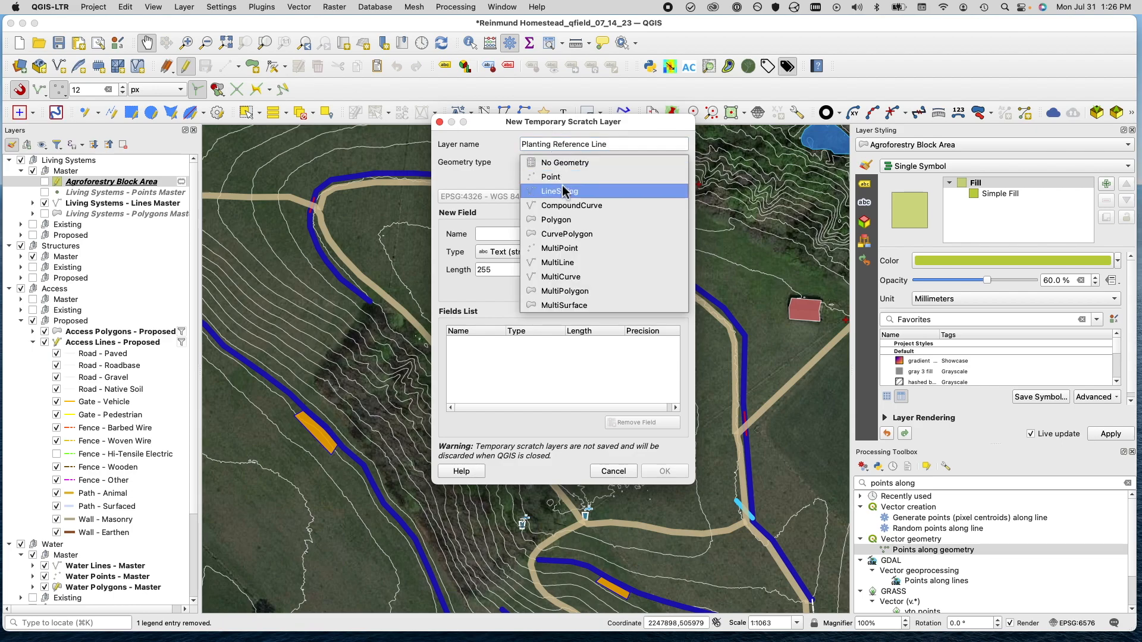
{"action": "left_click", "coordinate": [565, 188]}
{"action": "left_click", "coordinate": [609, 198]}
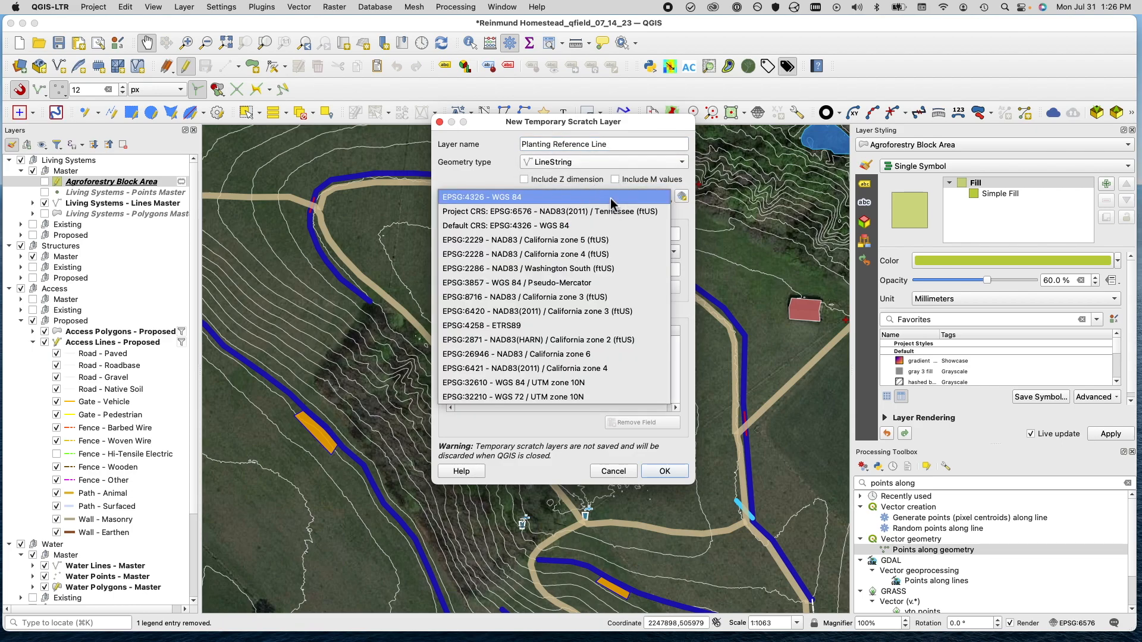
{"action": "left_click", "coordinate": [499, 212]}
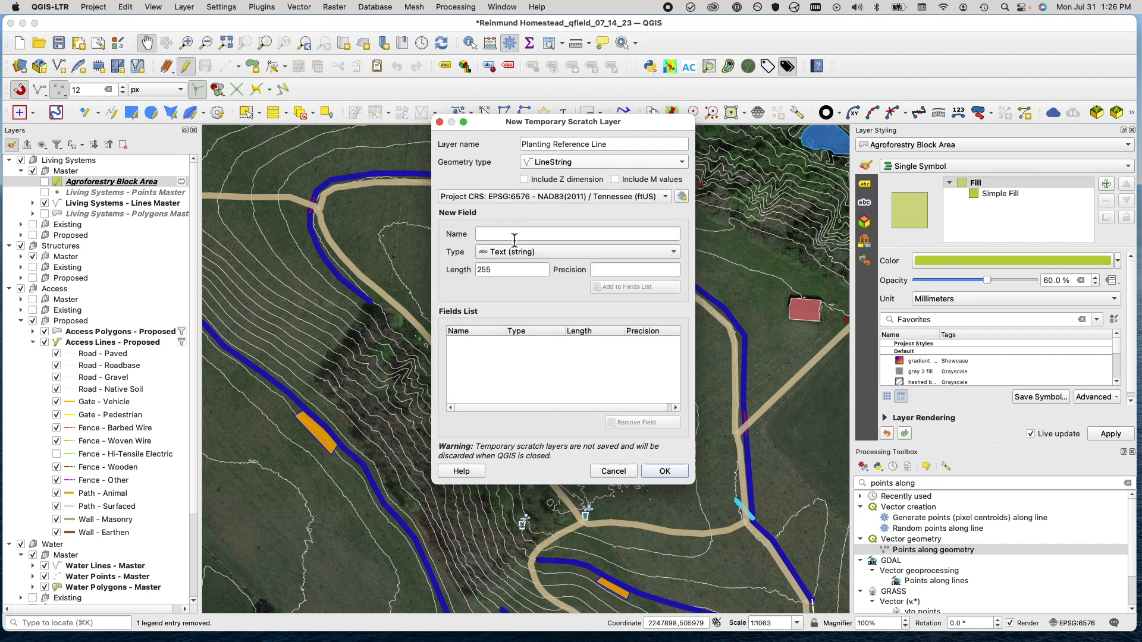
{"action": "left_click", "coordinate": [673, 474]}
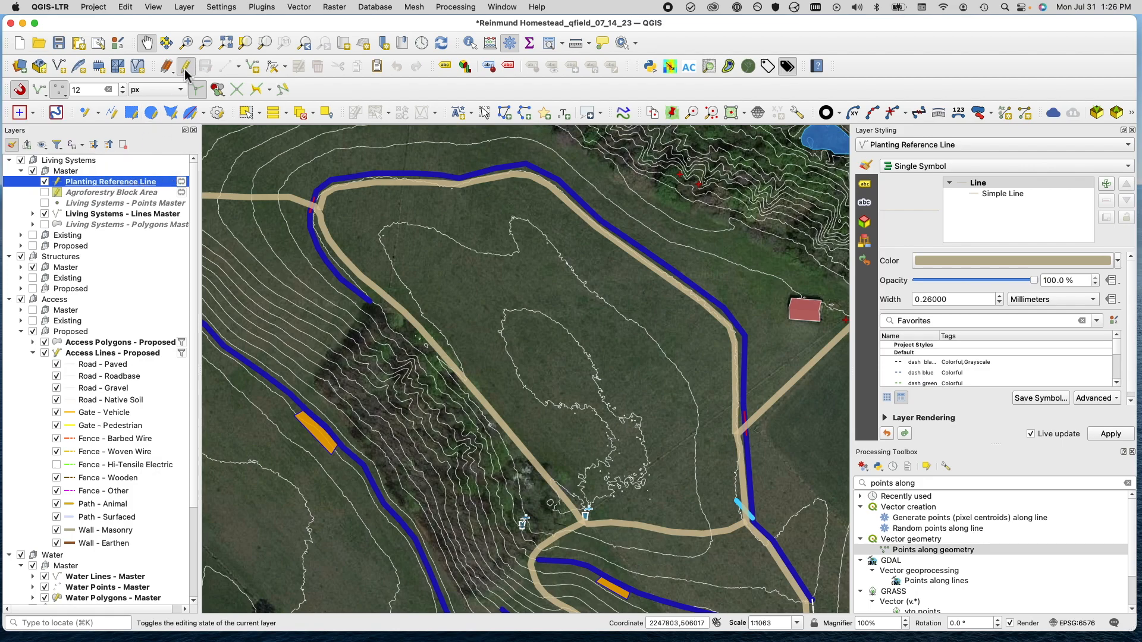
Step: Digitize a reference line along the inner side of the road, from the block's northwest corner around the north and east sides to the southeast junction
{"action": "left_click", "coordinate": [252, 70]}
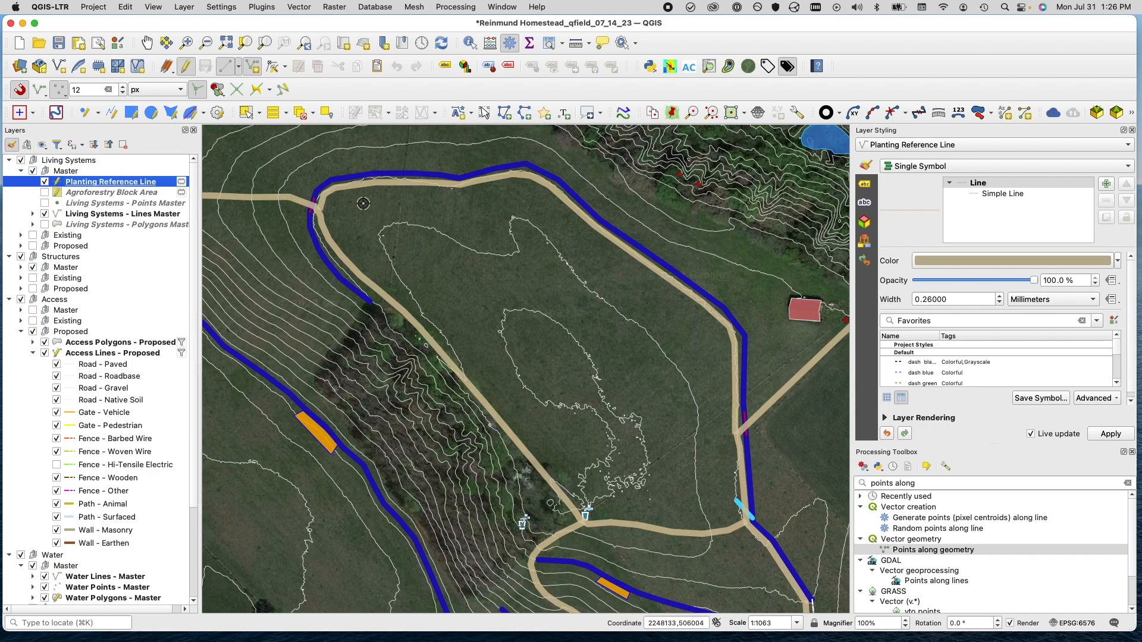
{"action": "left_click", "coordinate": [326, 197]}
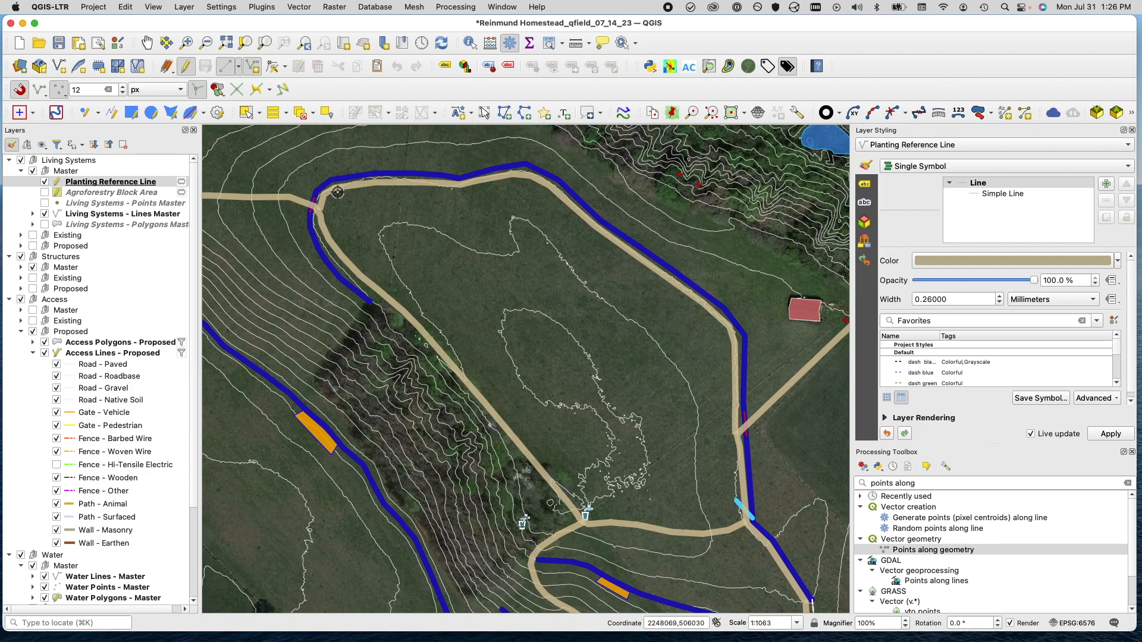
{"action": "left_click", "coordinate": [371, 185]}
{"action": "left_click", "coordinate": [440, 185]}
{"action": "left_click", "coordinate": [257, 89]}
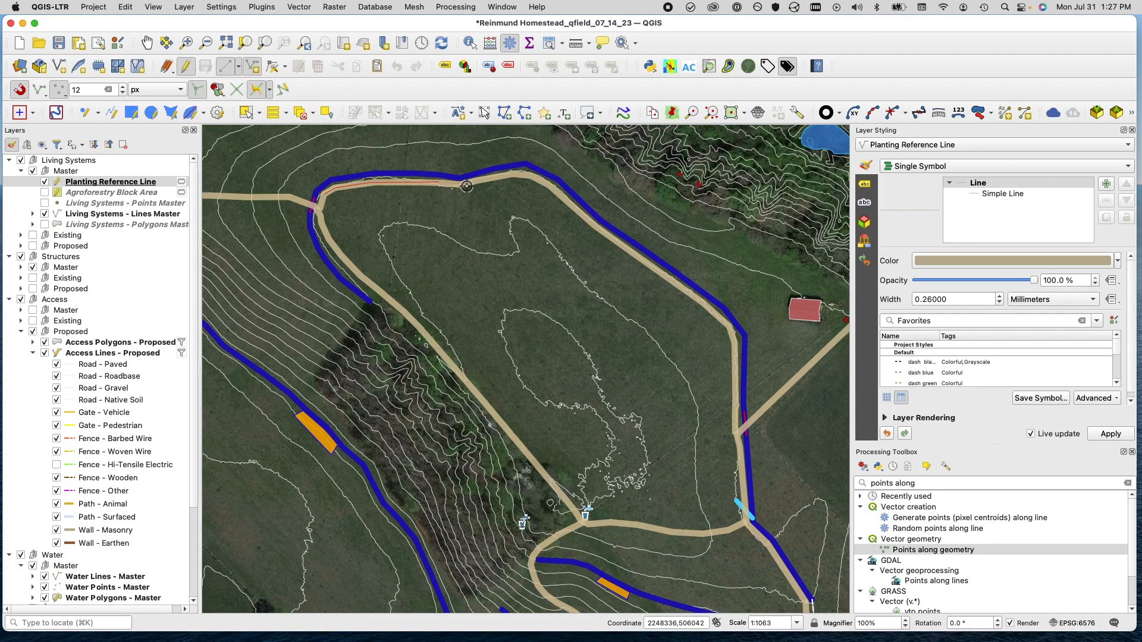
{"action": "left_click", "coordinate": [19, 90]}
{"action": "left_click", "coordinate": [461, 186]}
{"action": "left_click", "coordinate": [515, 176]}
{"action": "left_click", "coordinate": [531, 178]}
{"action": "left_click", "coordinate": [546, 184]}
{"action": "left_click", "coordinate": [560, 197]}
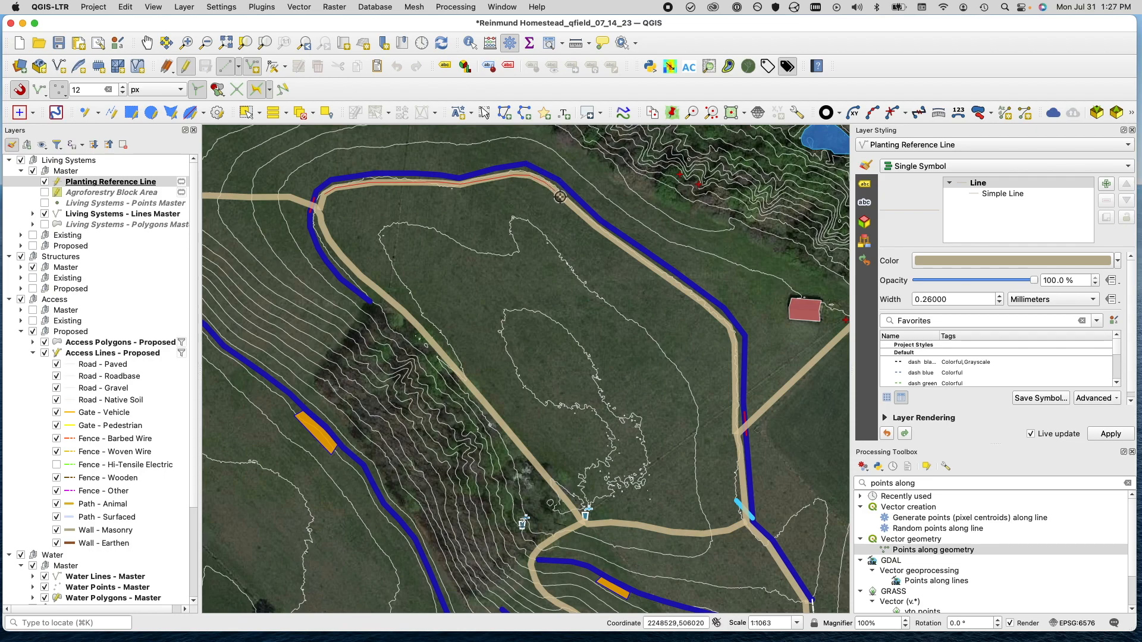
{"action": "left_click", "coordinate": [598, 231]}
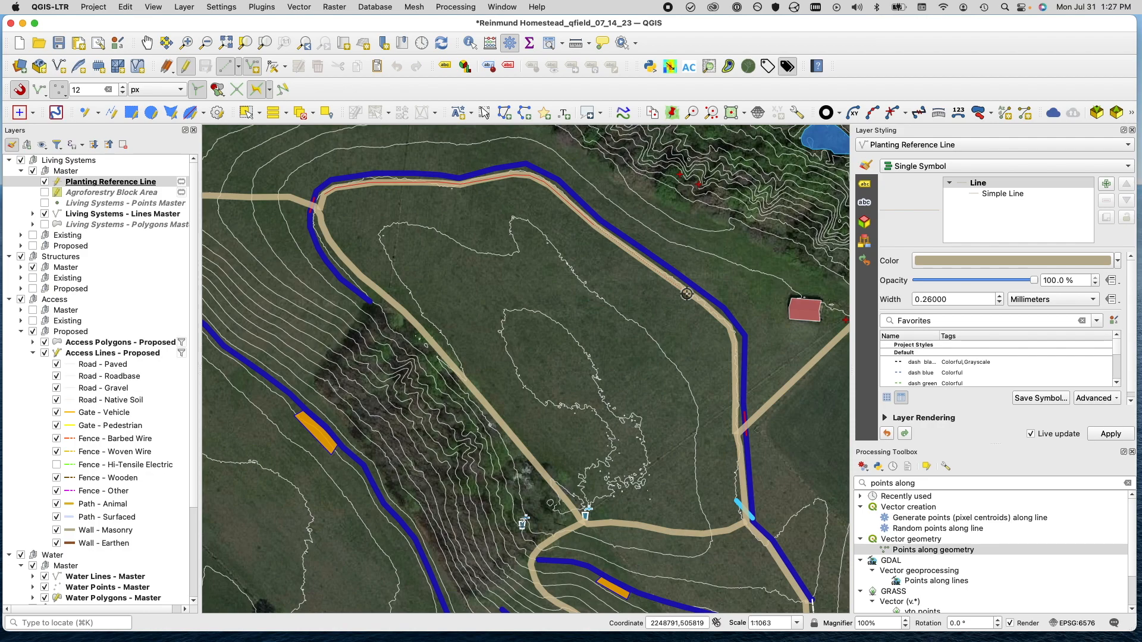
{"action": "left_click", "coordinate": [691, 292]}
{"action": "left_click", "coordinate": [736, 353]}
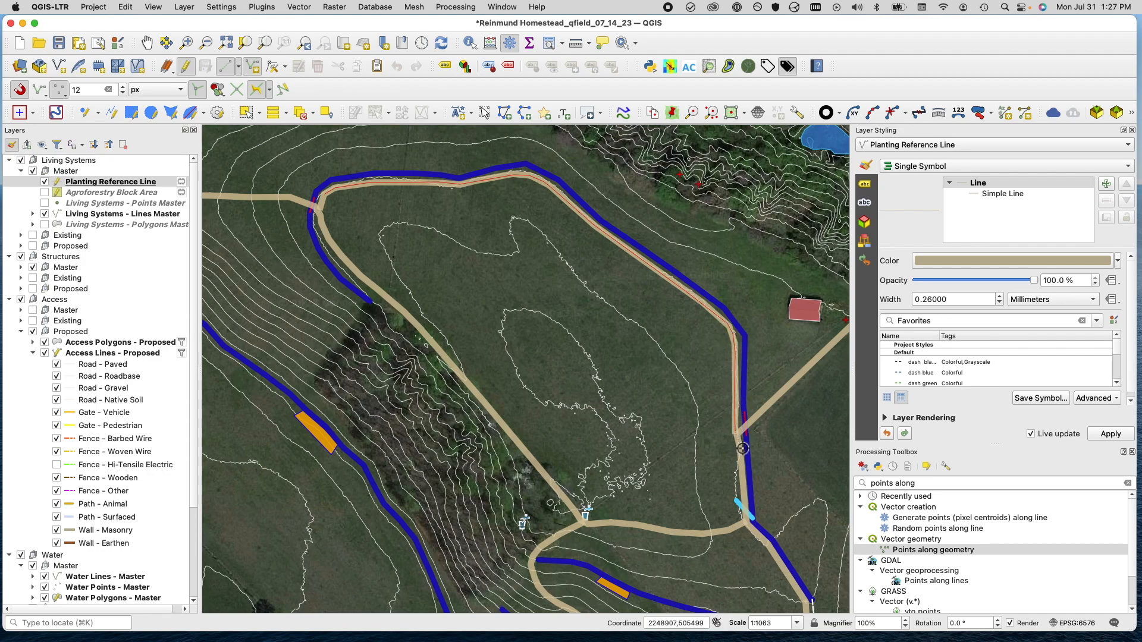
{"action": "right_click", "coordinate": [747, 514]}
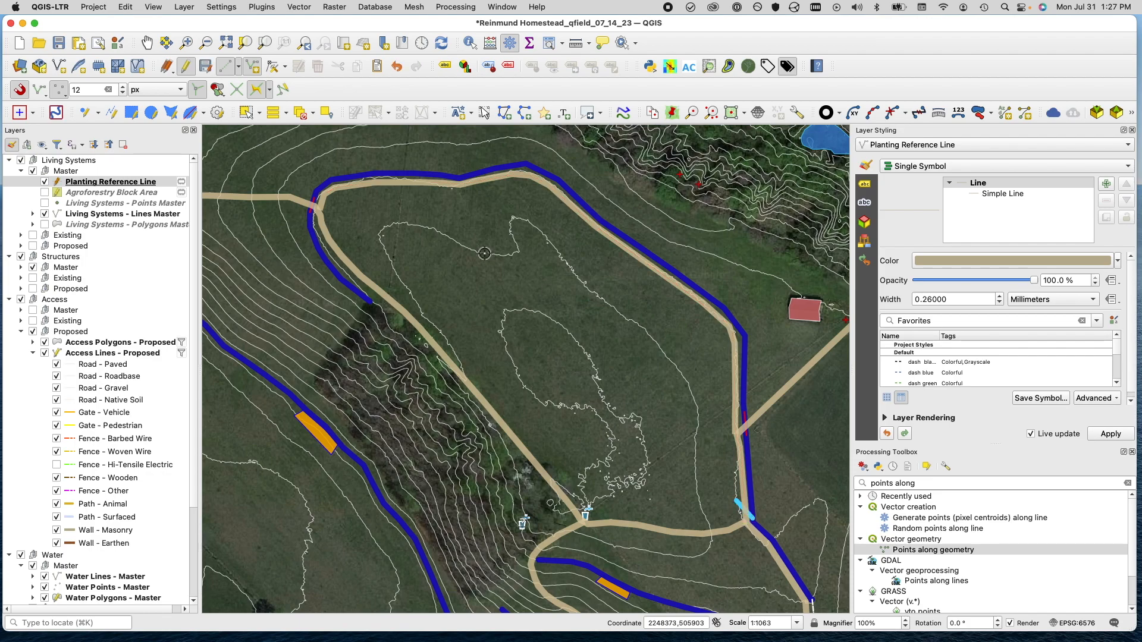
Step: Set the Planting Reference Line's colour to white
{"action": "left_click", "coordinate": [1003, 261]}
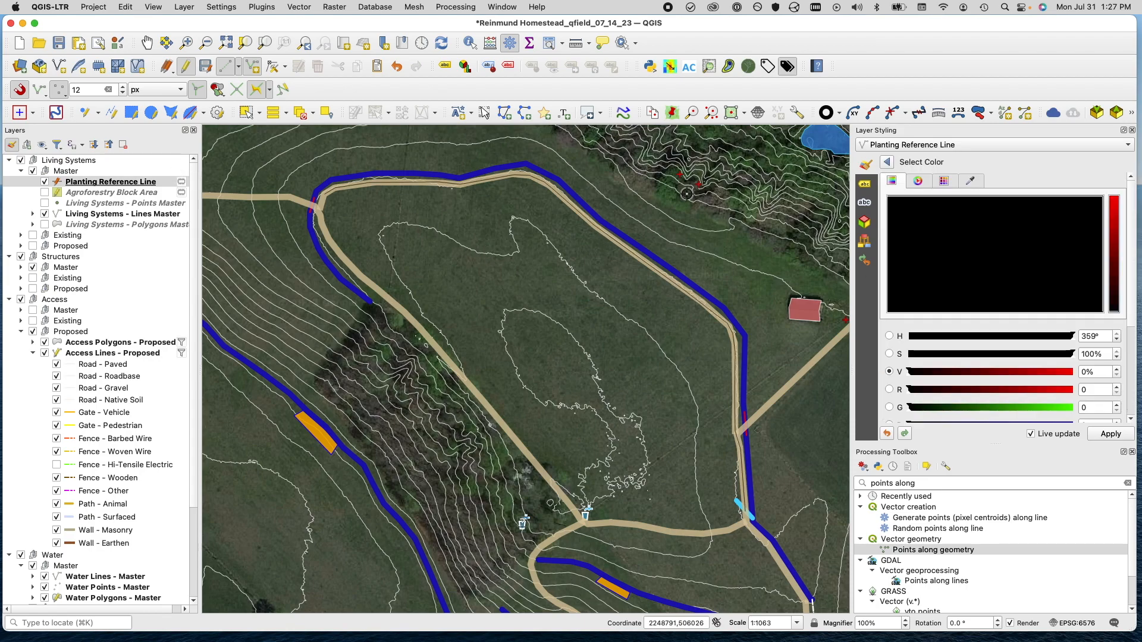
{"action": "left_click", "coordinate": [1116, 186]}
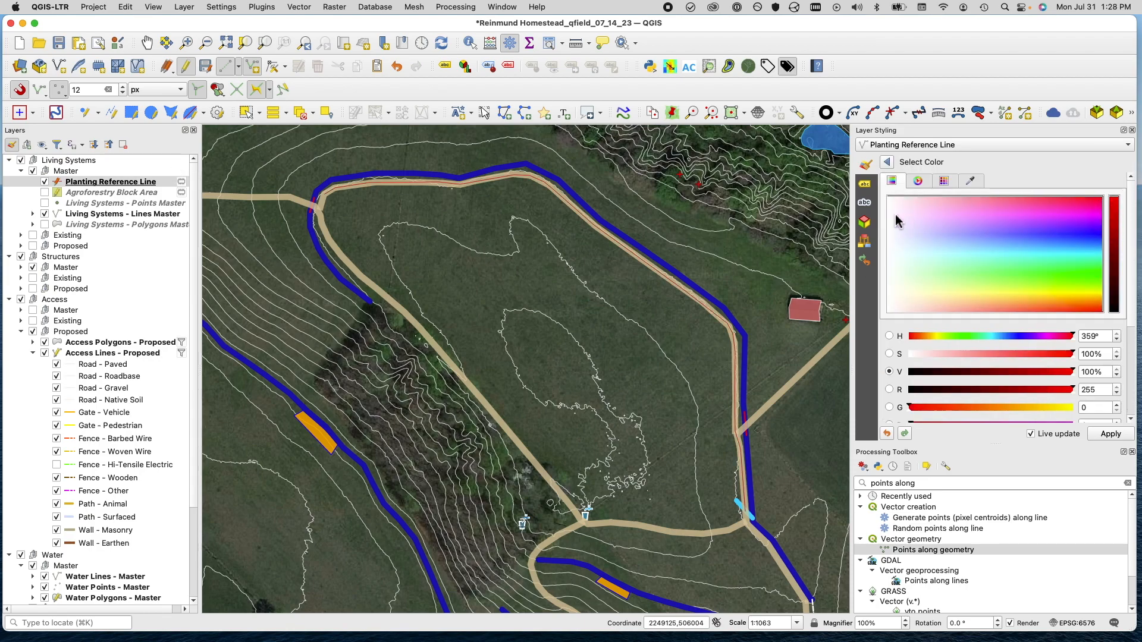
{"action": "left_click_drag", "start_coordinate": [892, 204], "coordinate": [877, 186]}
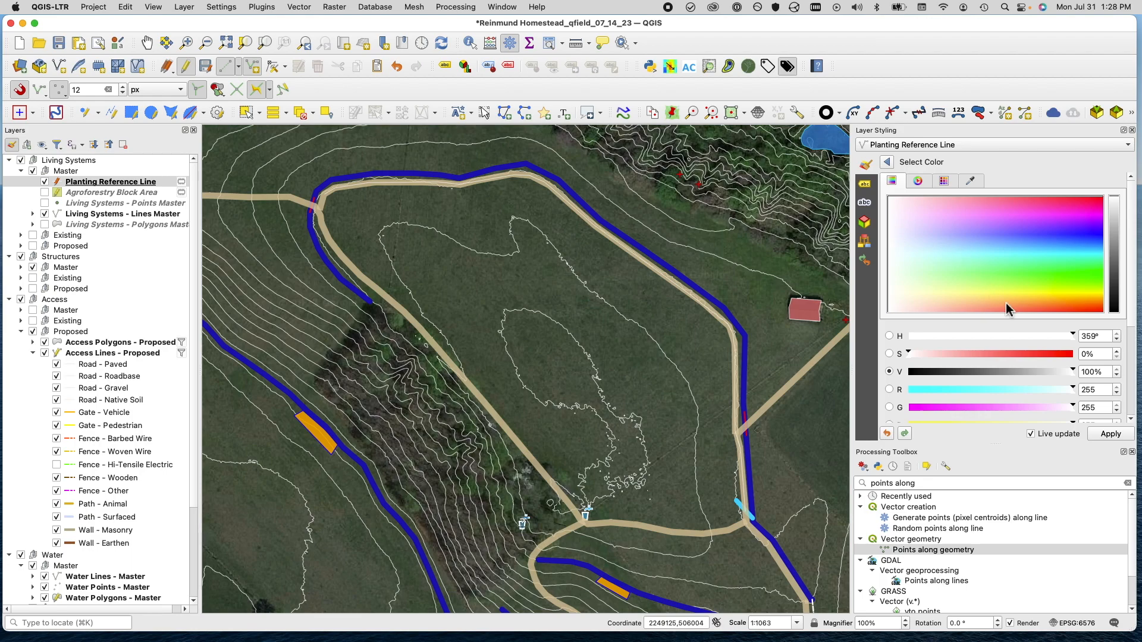
{"action": "left_click", "coordinate": [887, 162]}
Step: Set the Planting Reference Line's width to 1.46 millimetres and its colour to bright red
{"action": "left_click", "coordinate": [1000, 299]}
{"action": "left_click", "coordinate": [1000, 297]}
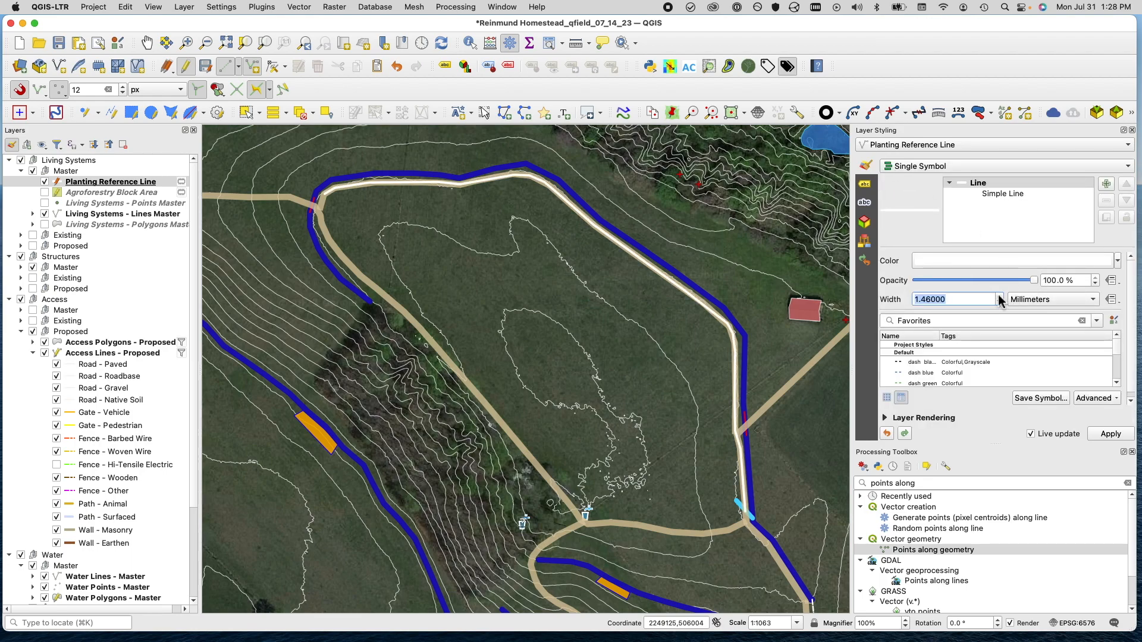
{"action": "left_click", "coordinate": [1031, 260]}
{"action": "left_click_drag", "start_coordinate": [1077, 308], "coordinate": [1114, 322]}
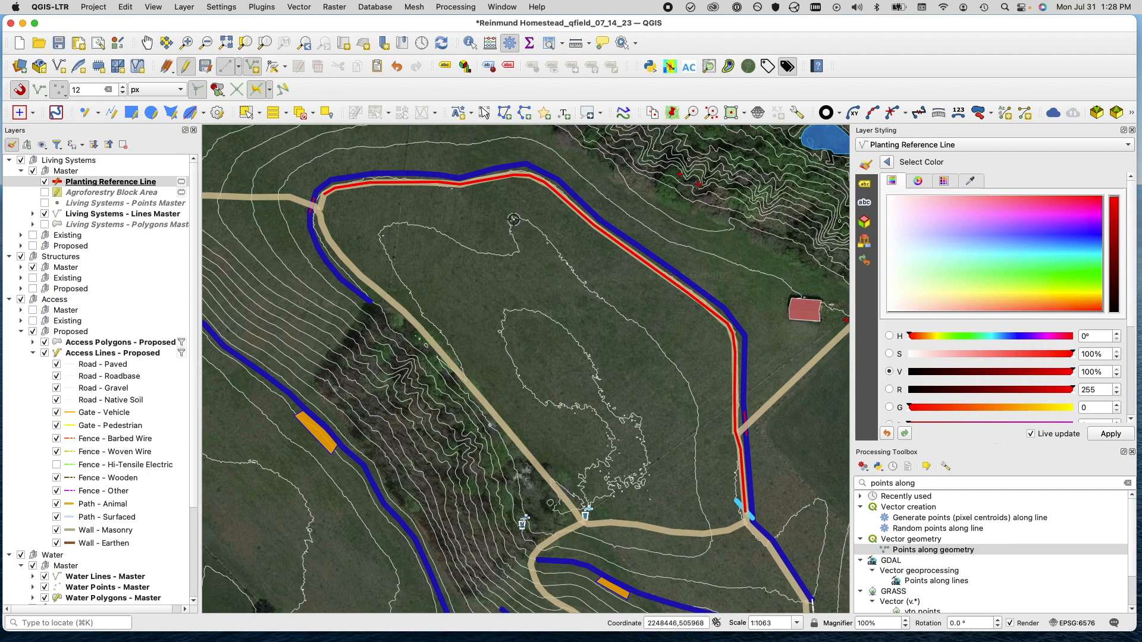
Step: Hide the Contours_merged_3ft base layer
{"action": "scroll", "coordinate": [91, 437], "scroll_direction": "down", "scroll_amount": 5}
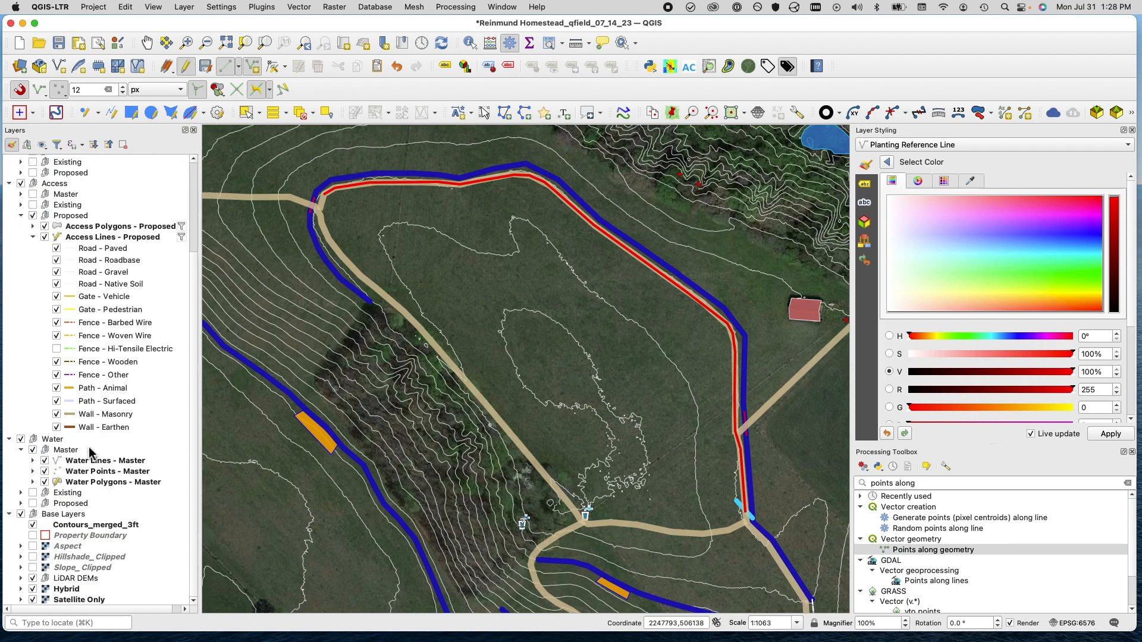
{"action": "left_click", "coordinate": [33, 525]}
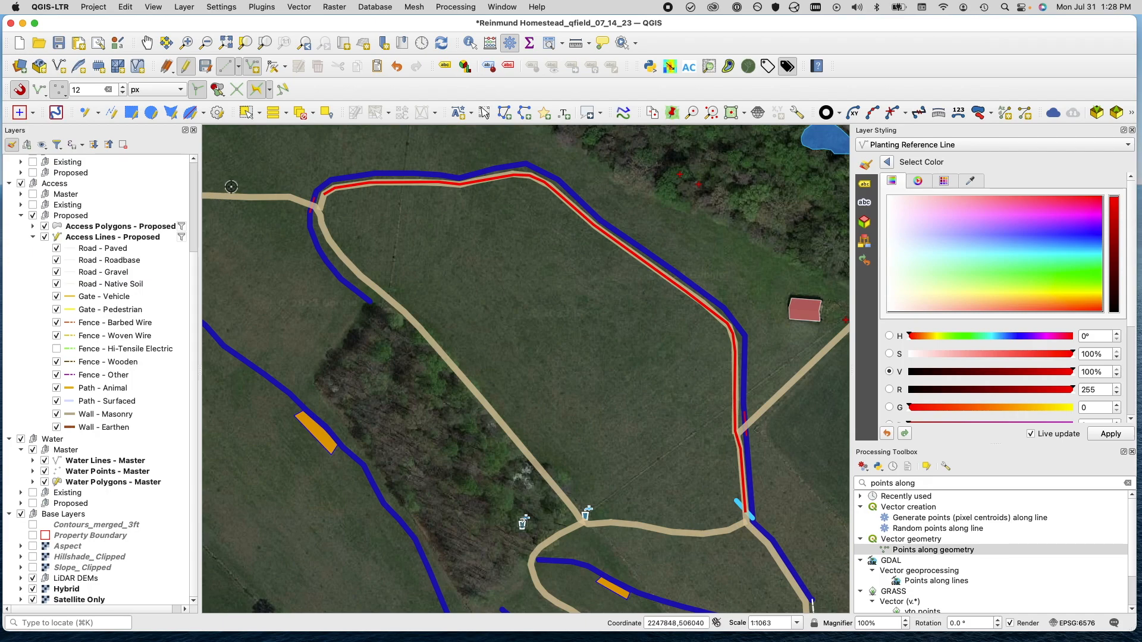
{"action": "scroll", "coordinate": [119, 229], "scroll_direction": "up", "scroll_amount": 5}
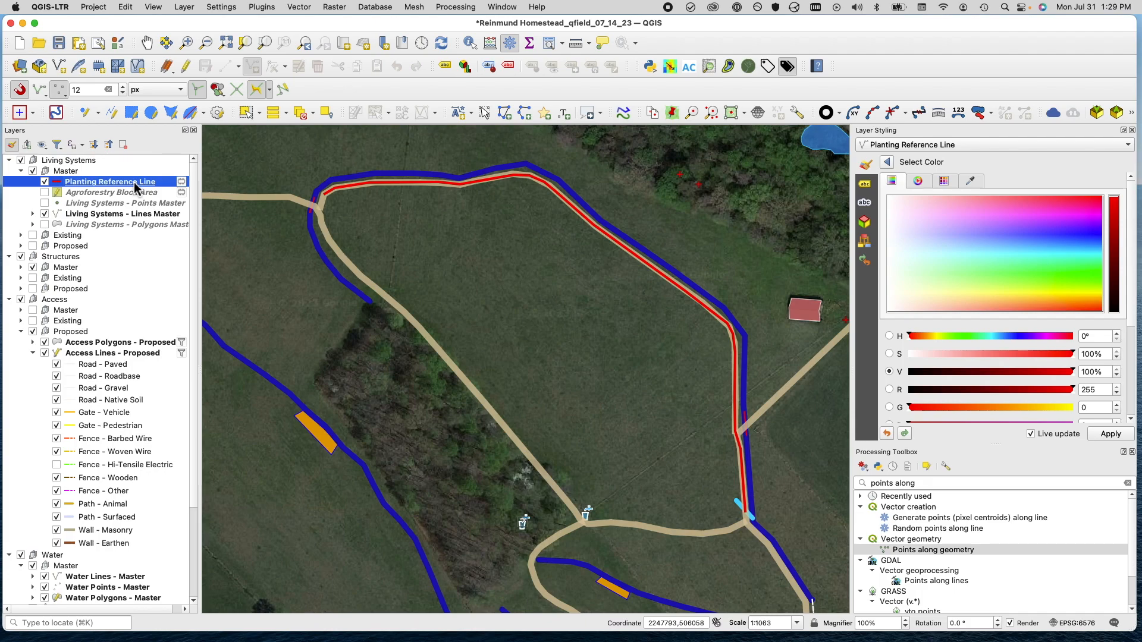
Step: Search the processing tools for "offset" and select the Offset lines algorithm
{"action": "double_click", "coordinate": [932, 483]}
{"action": "triple_click", "coordinate": [933, 483]}
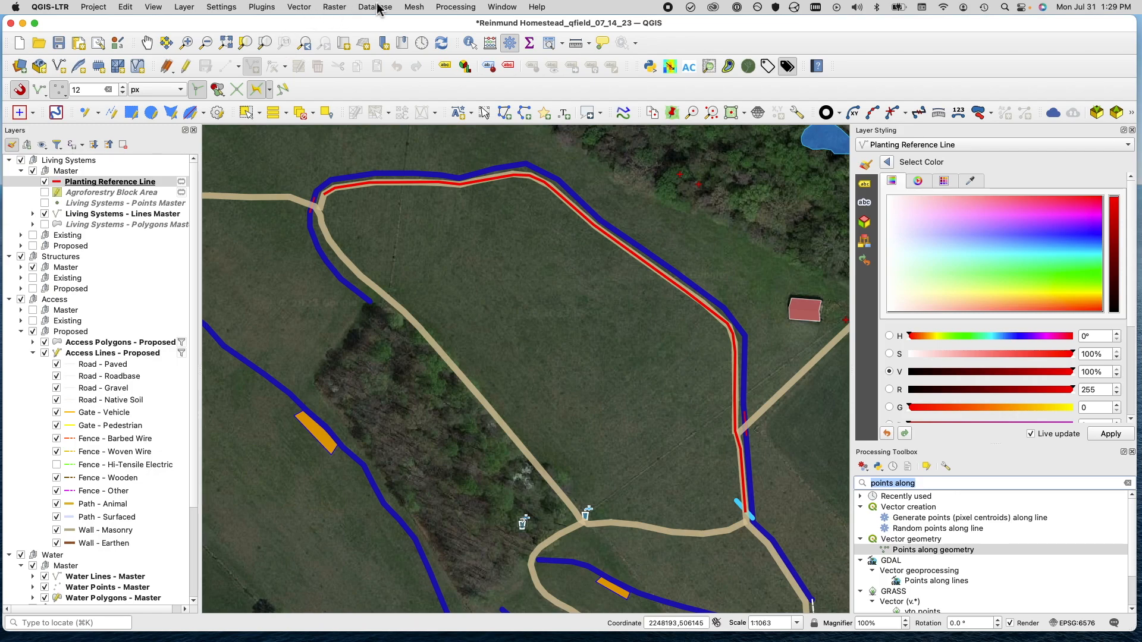
{"action": "left_click", "coordinate": [457, 7]}
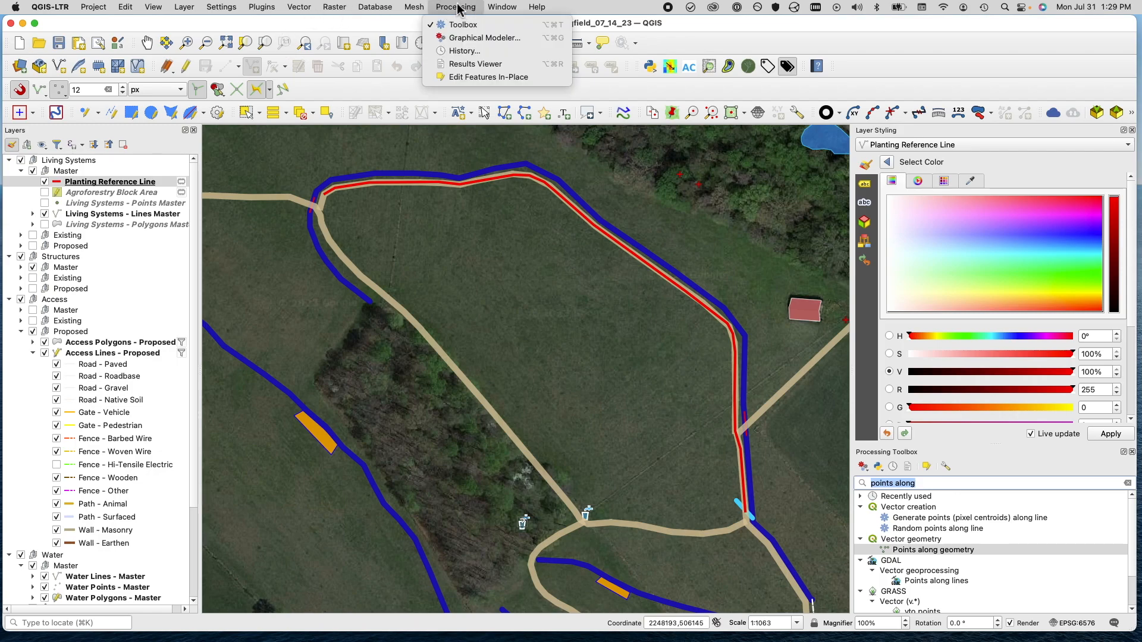
{"action": "left_click", "coordinate": [459, 8]}
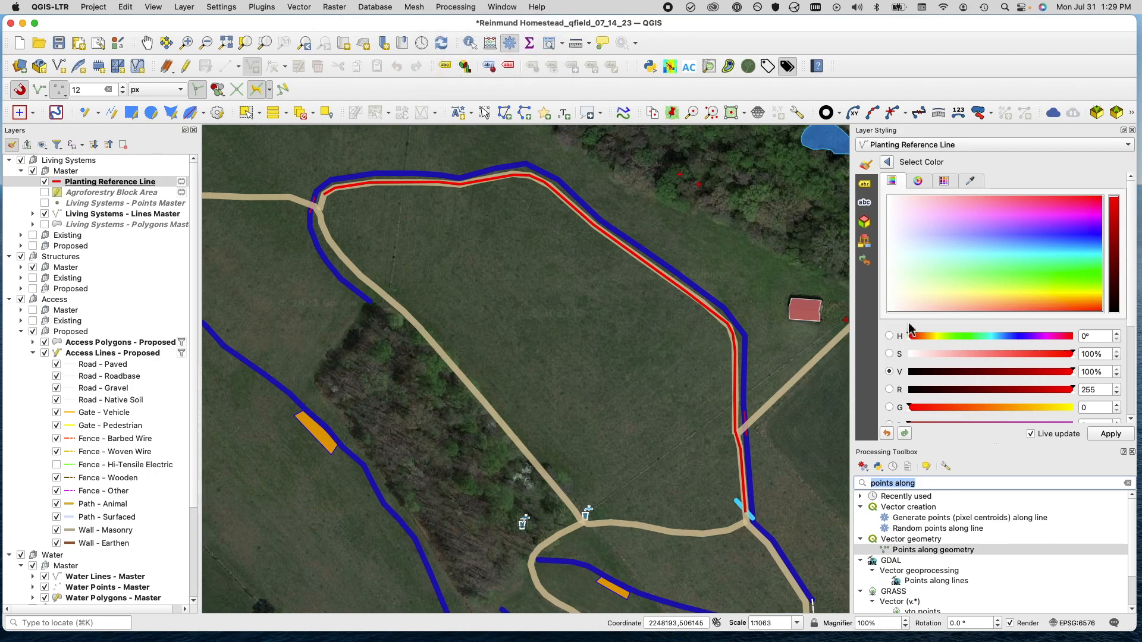
{"action": "triple_click", "coordinate": [917, 485]}
{"action": "type", "text": "offset"}
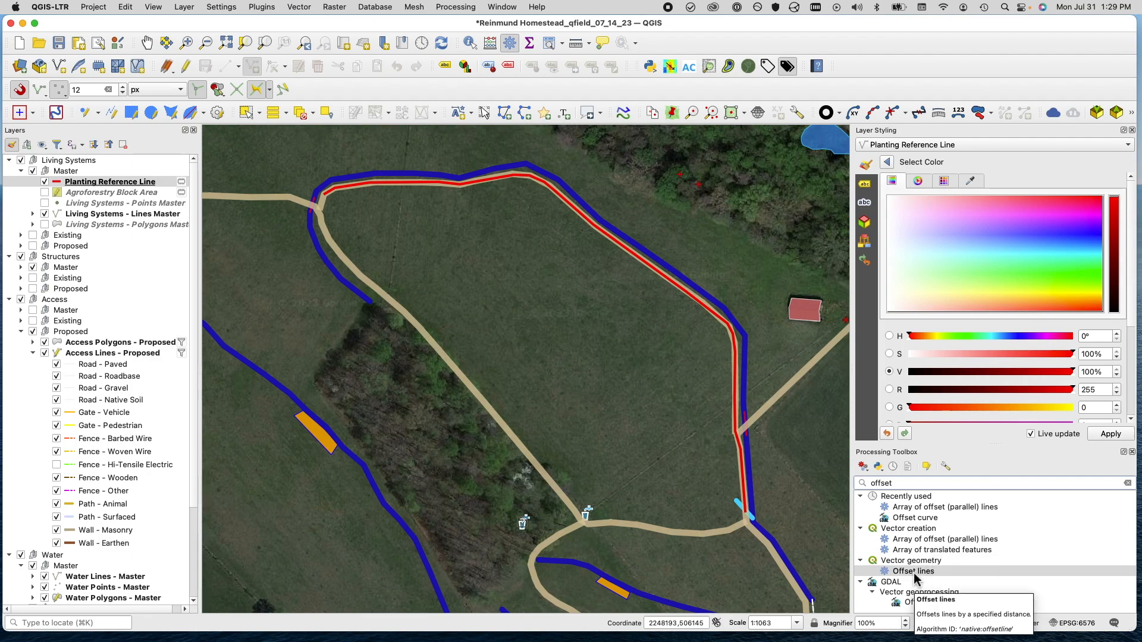
{"action": "left_click", "coordinate": [918, 540]}
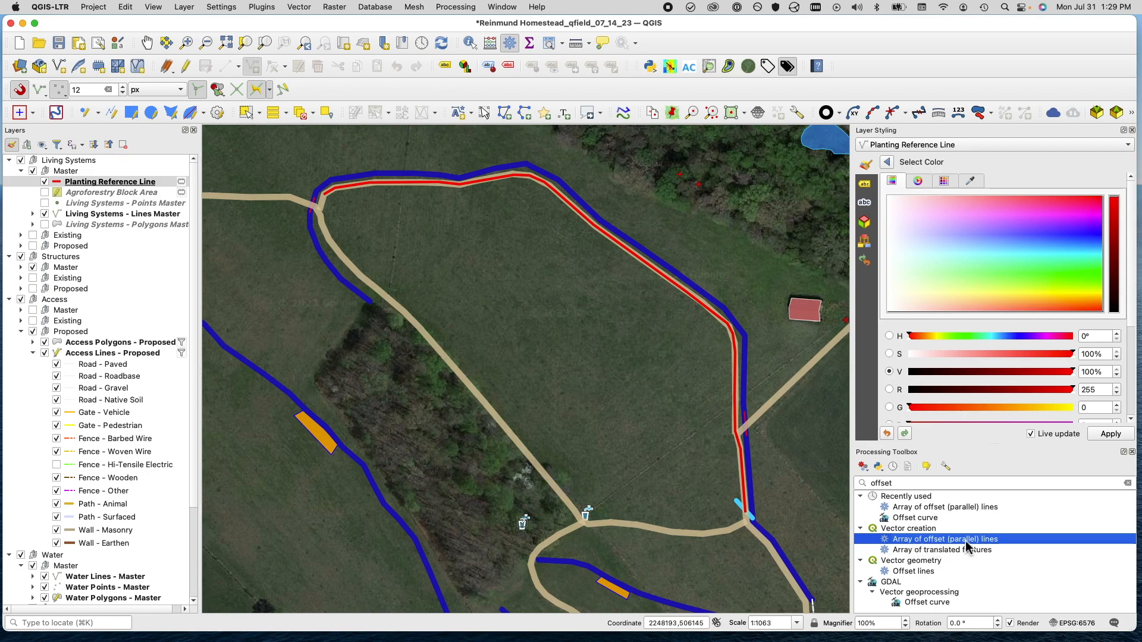
{"action": "left_click", "coordinate": [917, 571]}
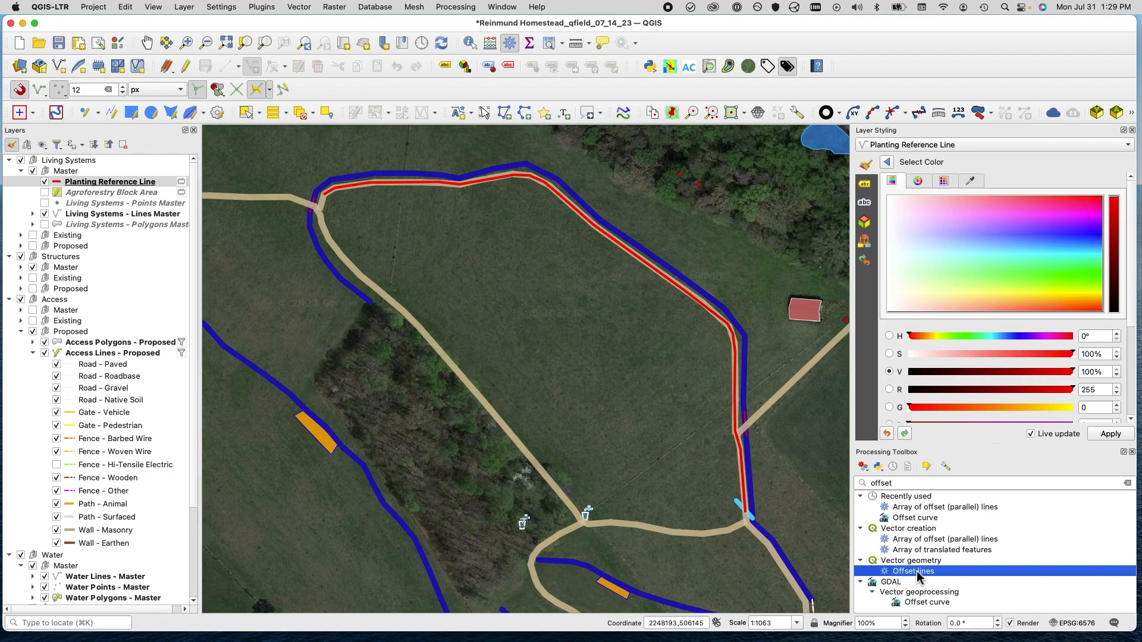
Step: Run Offset lines on the Planting Reference Line with a distance of 21 feet, output to a temporary layer
{"action": "double_click", "coordinate": [917, 573]}
{"action": "left_click_drag", "start_coordinate": [511, 138], "coordinate": [540, 29]}
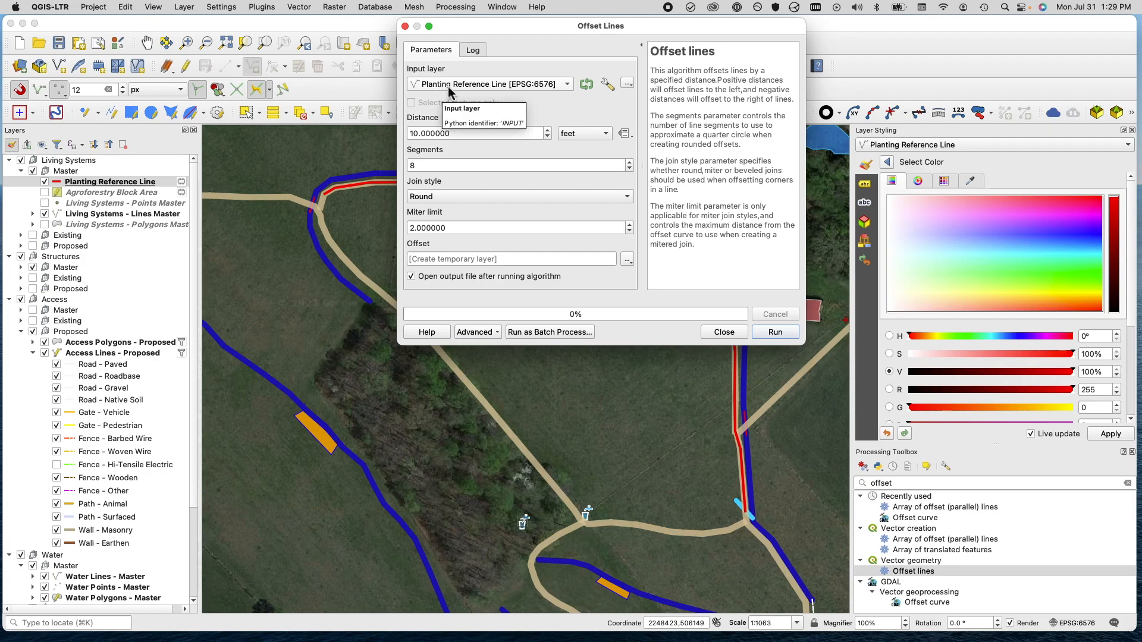
{"action": "double_click", "coordinate": [482, 135]}
{"action": "left_click", "coordinate": [483, 135]}
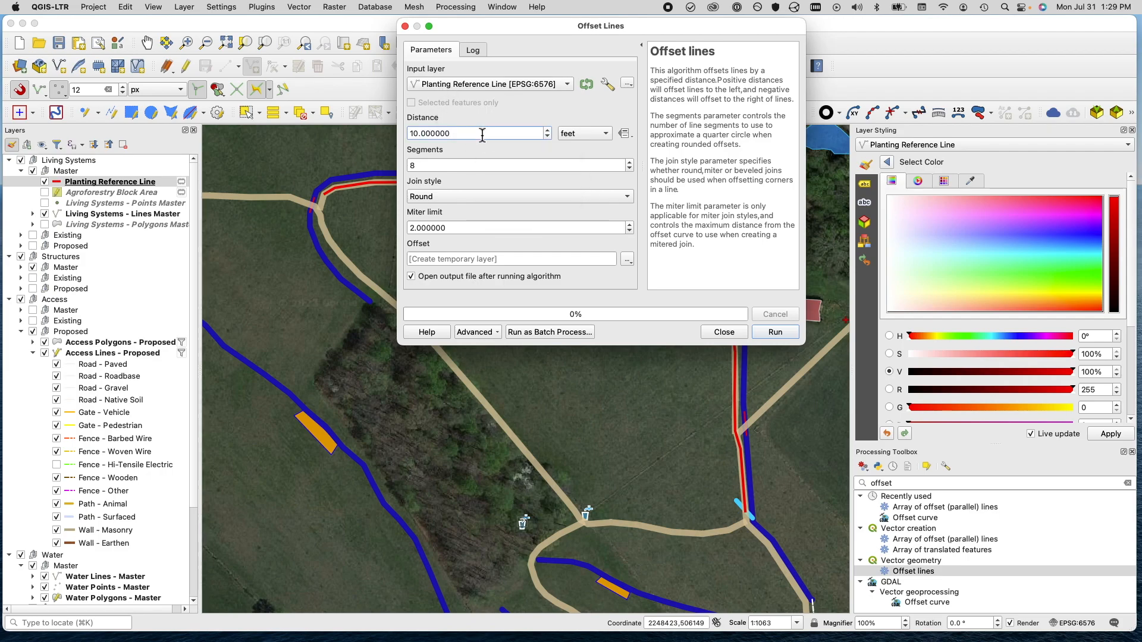
{"action": "double_click", "coordinate": [482, 135]}
{"action": "key", "text": "BackSpace"}
{"action": "key", "text": "BackSpace"}
{"action": "key", "text": "BackSpace"}
{"action": "key", "text": "BackSpace"}
{"action": "type", "text": "21"}
{"action": "left_click", "coordinate": [450, 162]}
{"action": "left_click", "coordinate": [779, 336]}
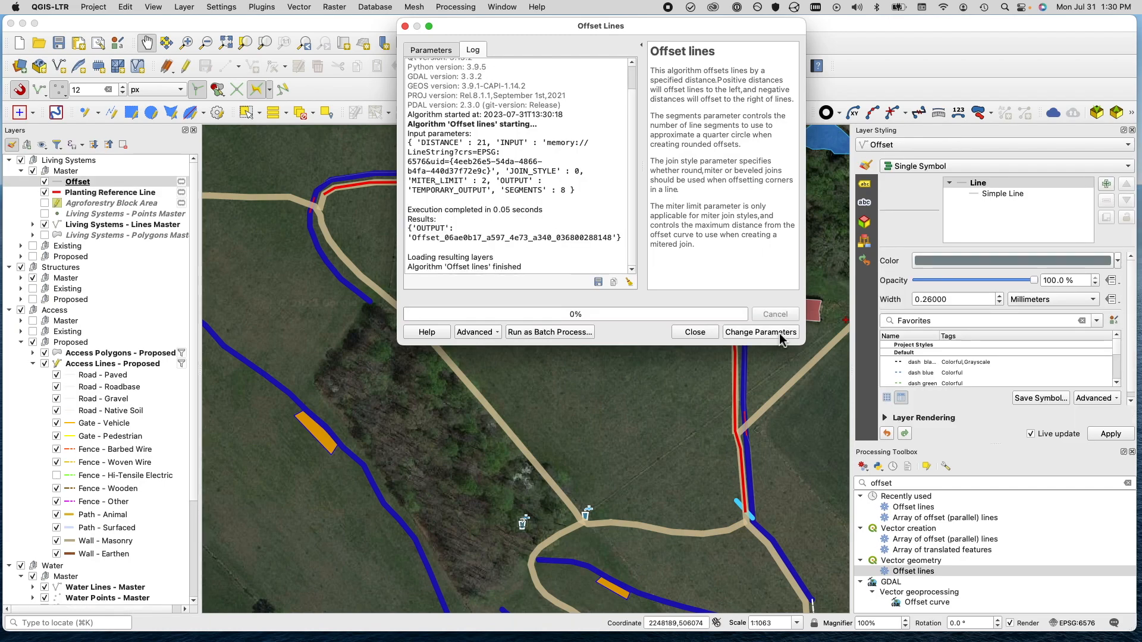
{"action": "left_click", "coordinate": [702, 332]}
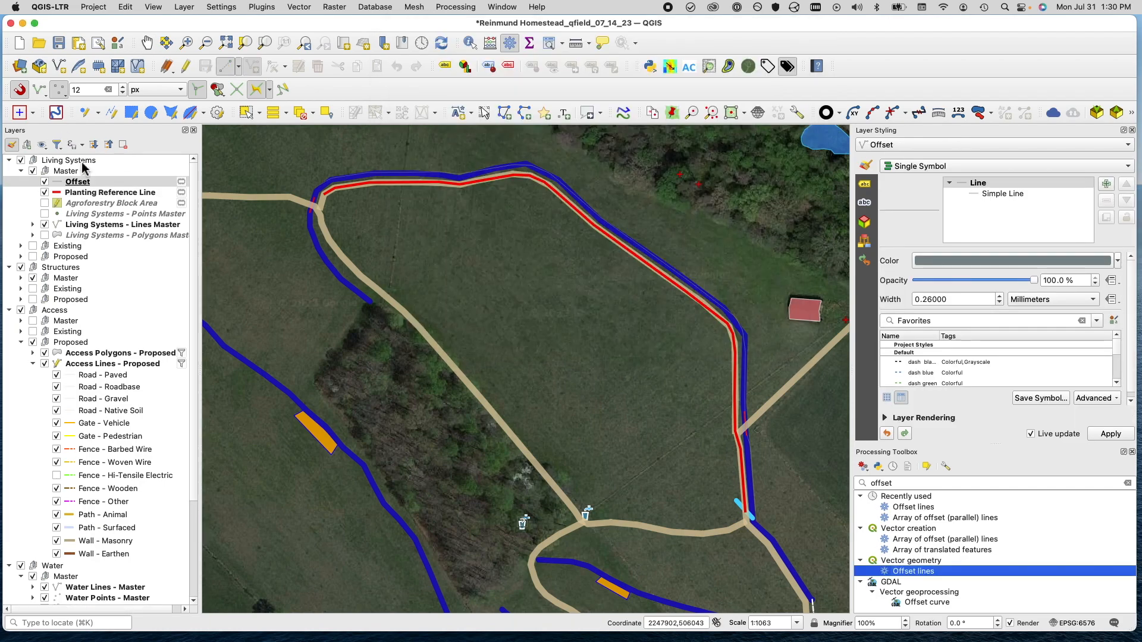
Step: Brighten the Offset layer's line colour, and remove that layer from the project
{"action": "left_click", "coordinate": [1002, 262]}
{"action": "left_click_drag", "start_coordinate": [1116, 210], "coordinate": [1116, 169]}
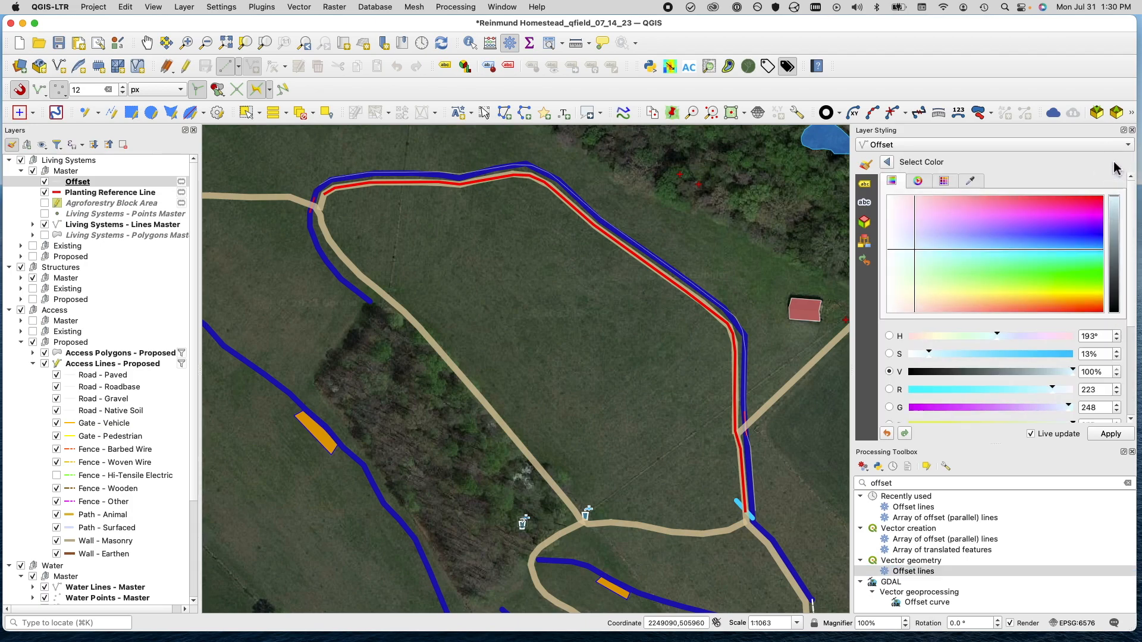
{"action": "right_click", "coordinate": [81, 186]}
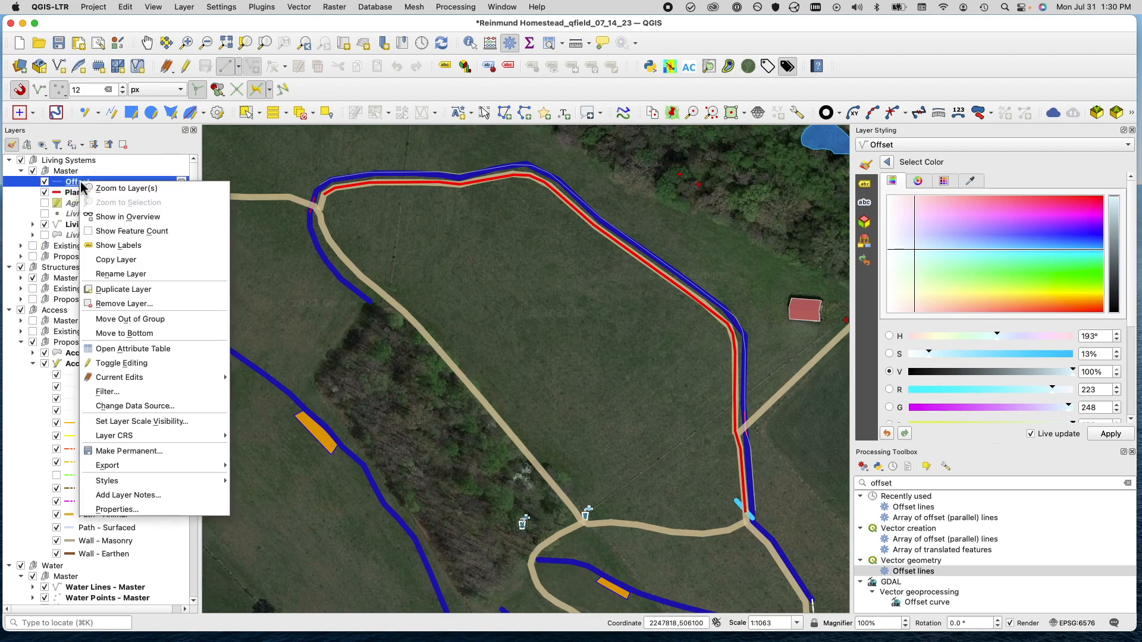
{"action": "left_click", "coordinate": [154, 308]}
{"action": "left_click", "coordinate": [607, 323]}
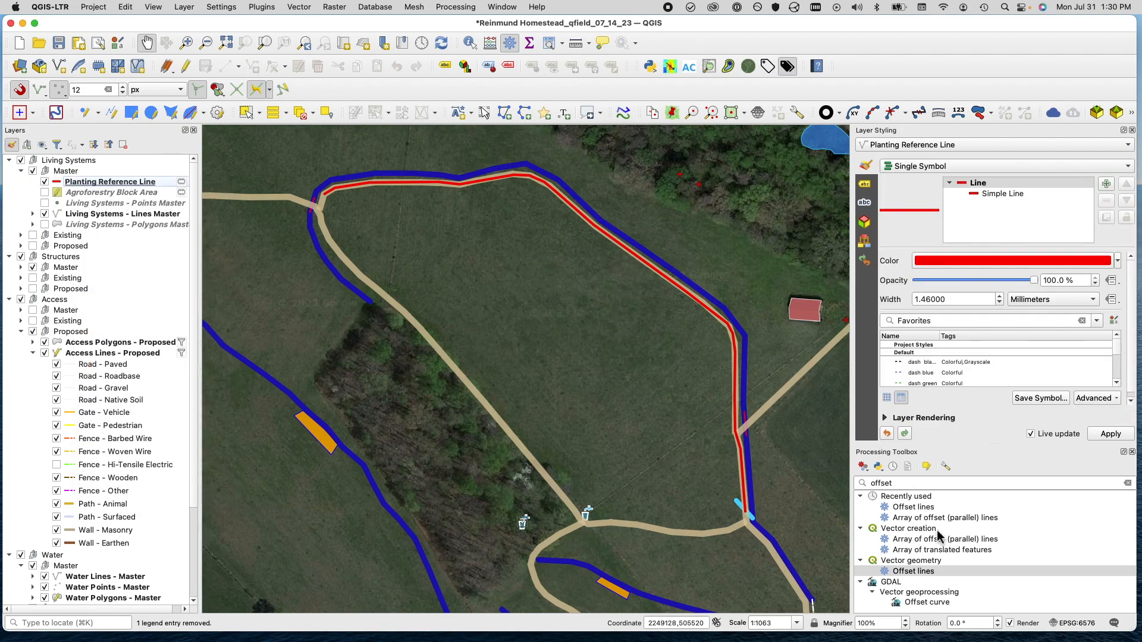
Step: Run Offset lines on the Planting Reference Line with a distance of -21 feet, output to a temporary layer
{"action": "double_click", "coordinate": [931, 572]}
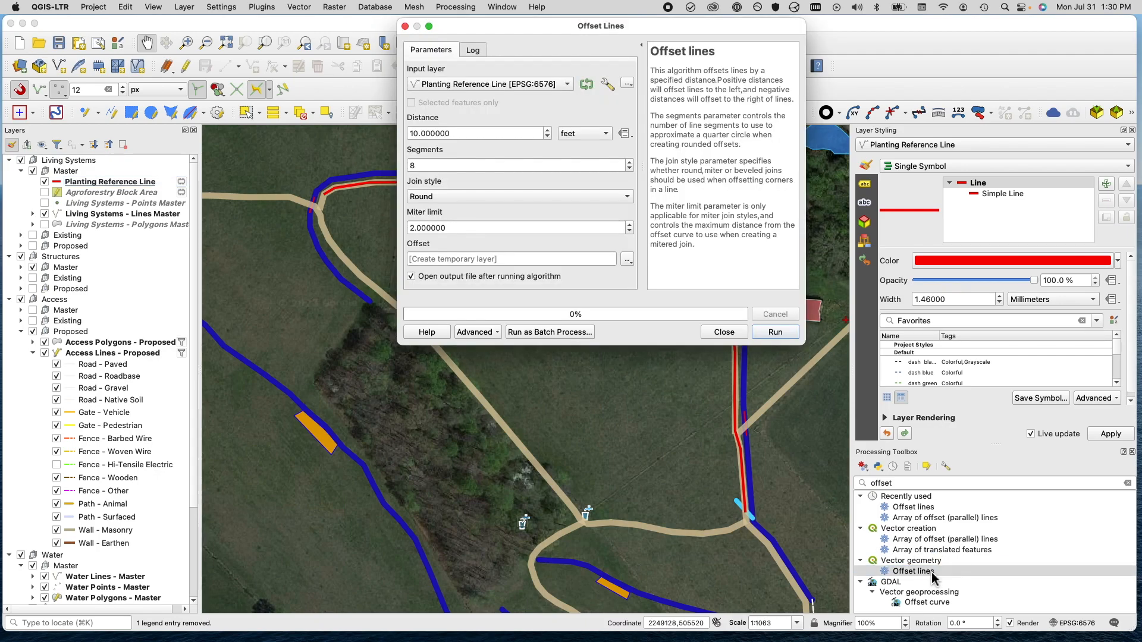
{"action": "double_click", "coordinate": [466, 134]}
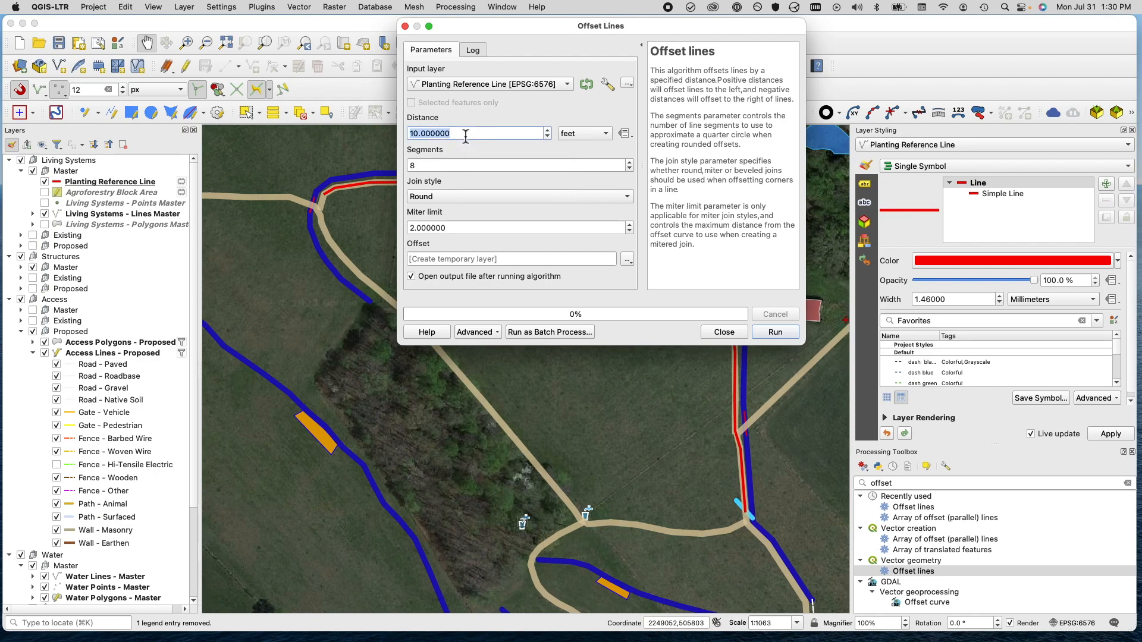
{"action": "type", "text": "-21"}
{"action": "key", "text": "Tab"}
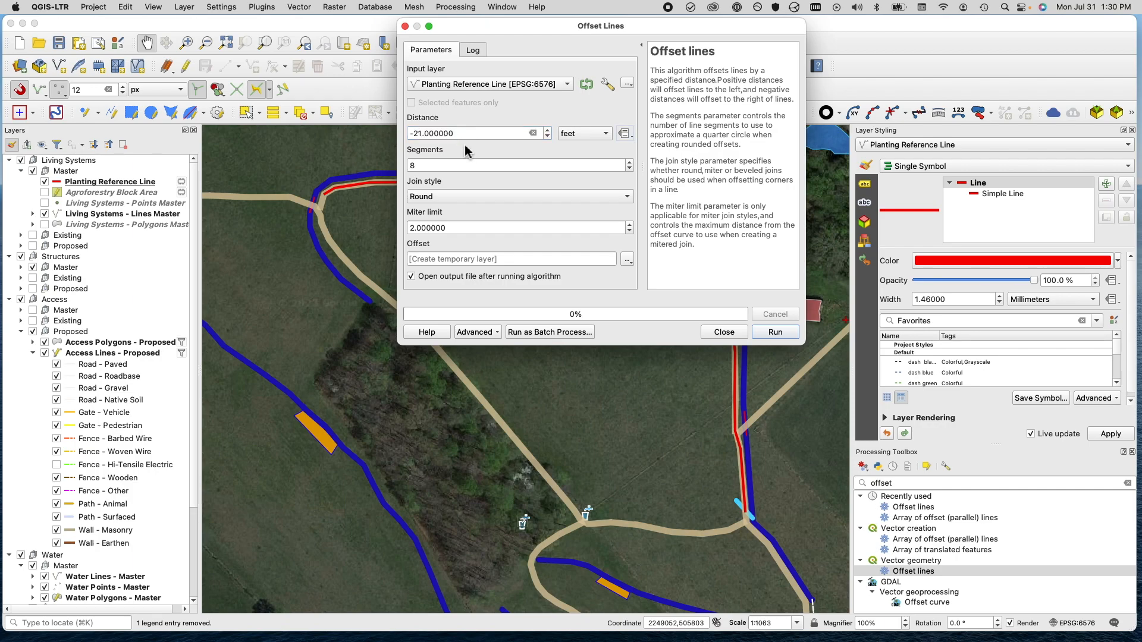
{"action": "left_click", "coordinate": [791, 337]}
{"action": "left_click", "coordinate": [720, 337]}
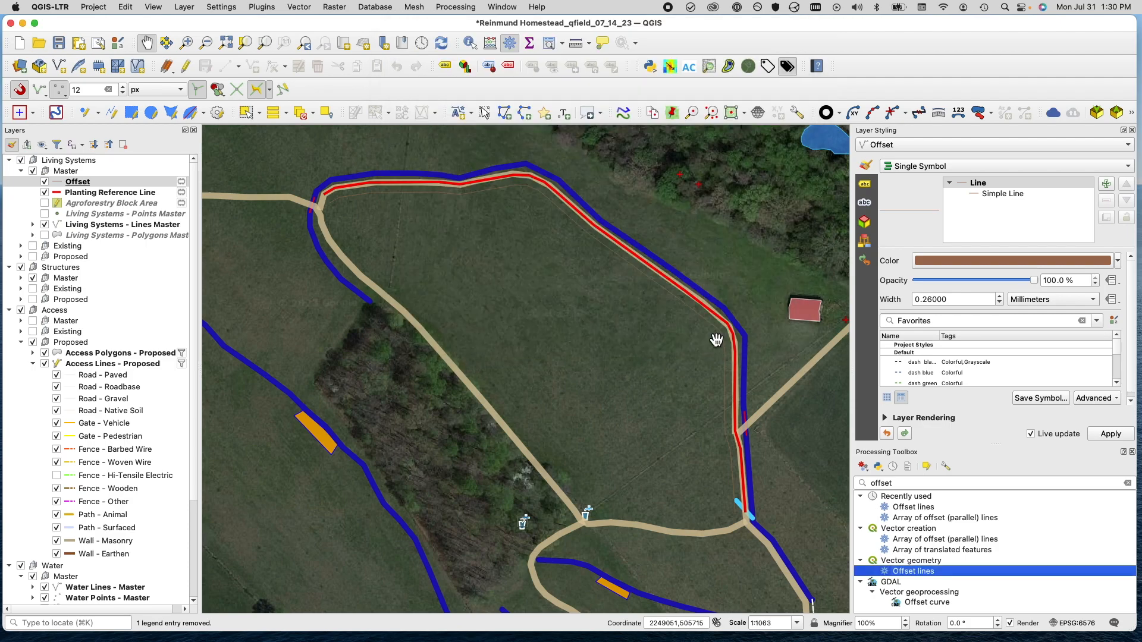
Step: Style the Offset layer's line in white with a width of 0.86 millimetres
{"action": "left_click", "coordinate": [963, 262]}
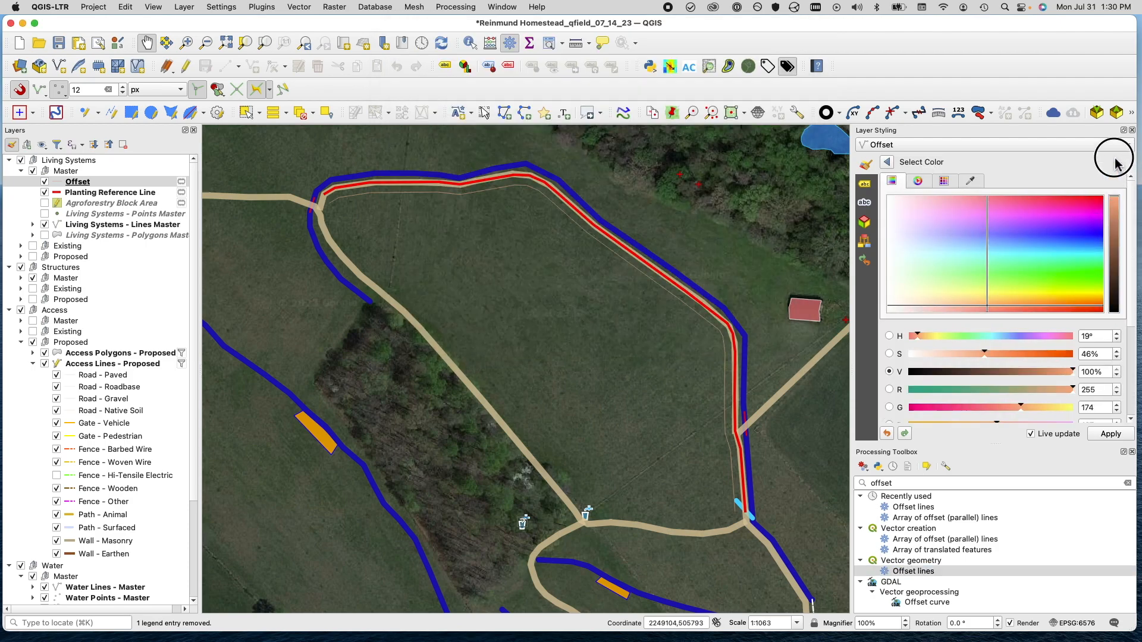
{"action": "left_click_drag", "start_coordinate": [911, 215], "coordinate": [873, 187]}
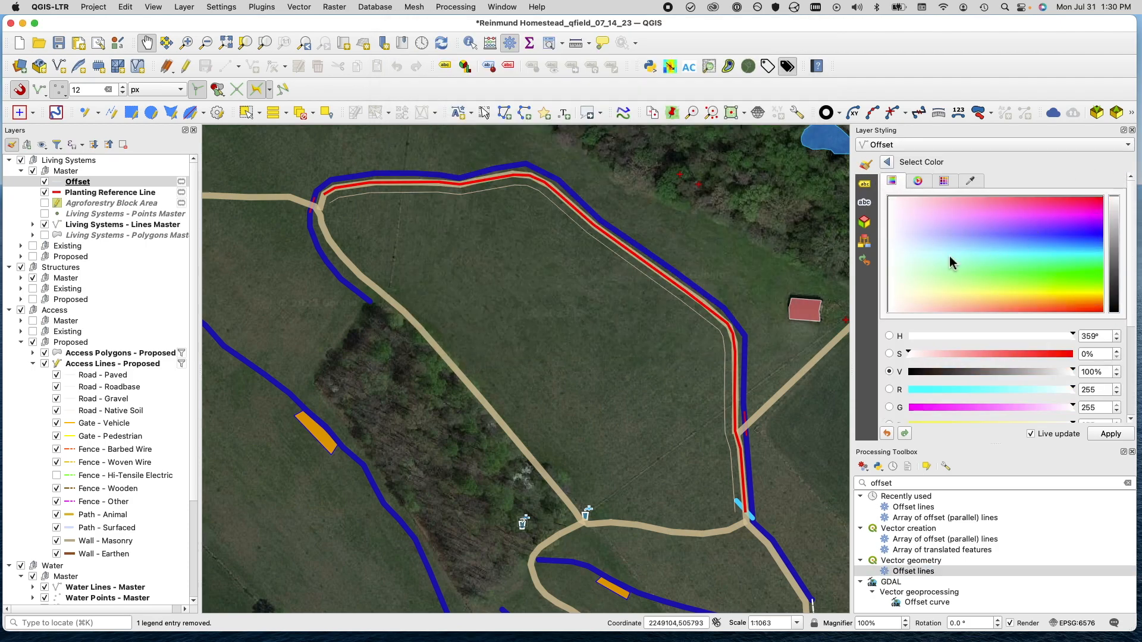
{"action": "left_click", "coordinate": [886, 162]}
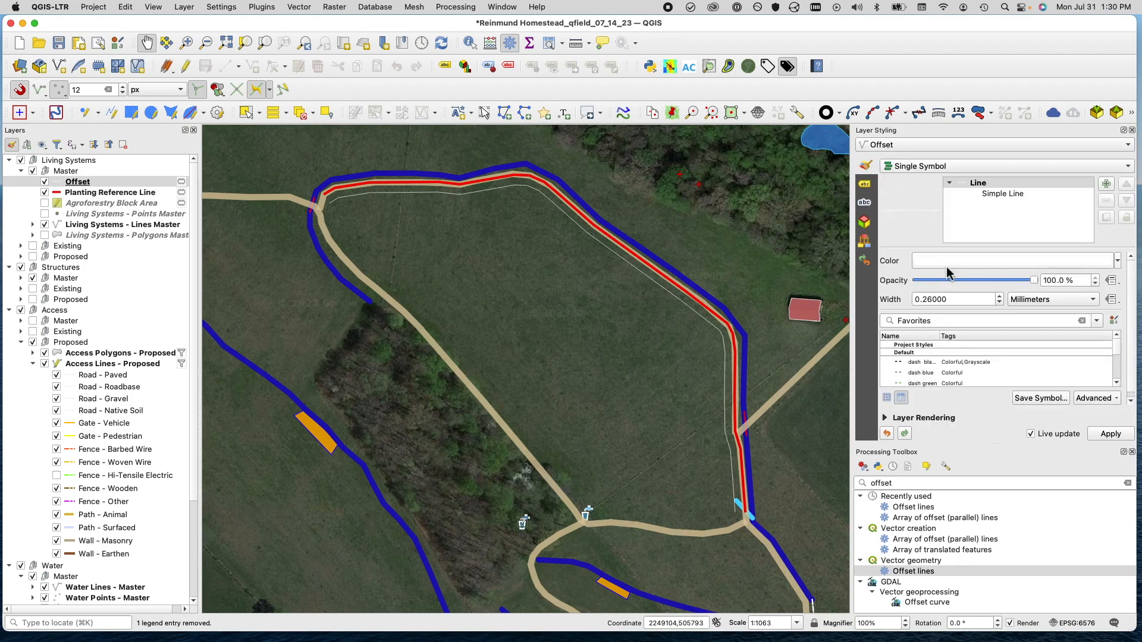
{"action": "left_click", "coordinate": [1000, 296]}
{"action": "left_click", "coordinate": [1000, 296]}
{"action": "left_click", "coordinate": [1000, 296]}
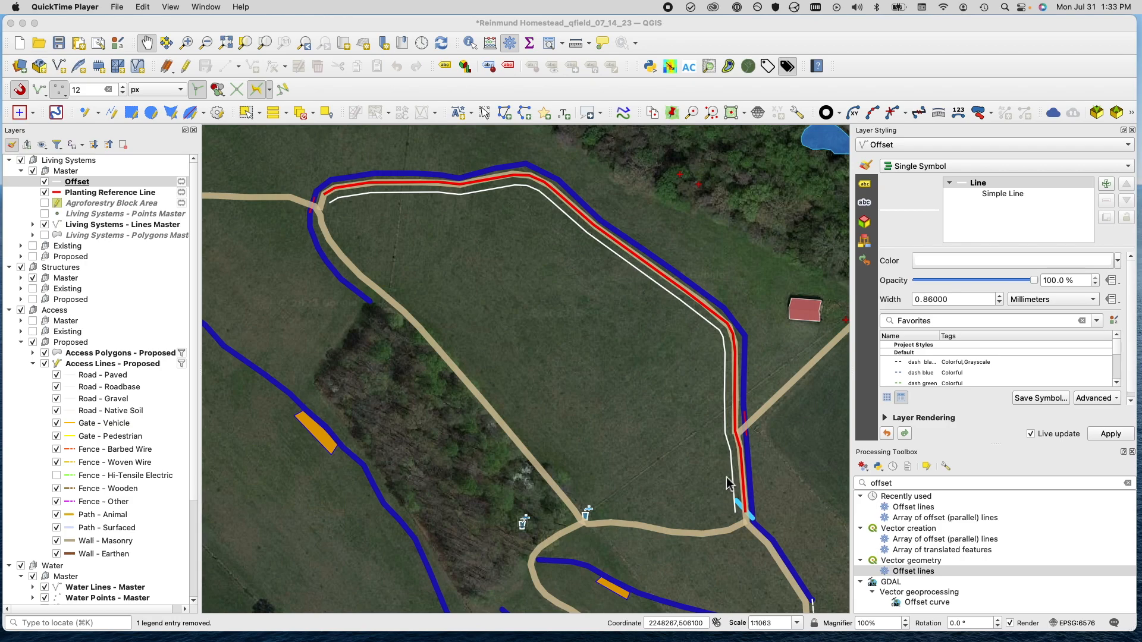
Step: Select the Offset layer and search the processing tools for "parallel"
{"action": "left_click", "coordinate": [81, 184]}
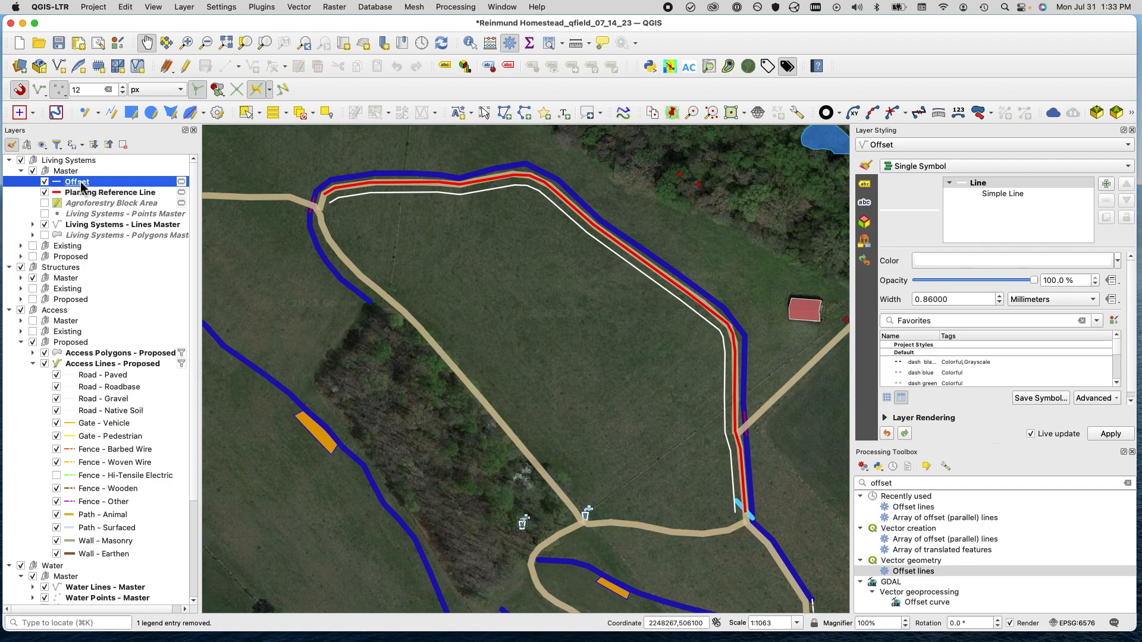
{"action": "left_click", "coordinate": [452, 7]}
{"action": "left_click", "coordinate": [460, 9]}
{"action": "left_click", "coordinate": [922, 484]}
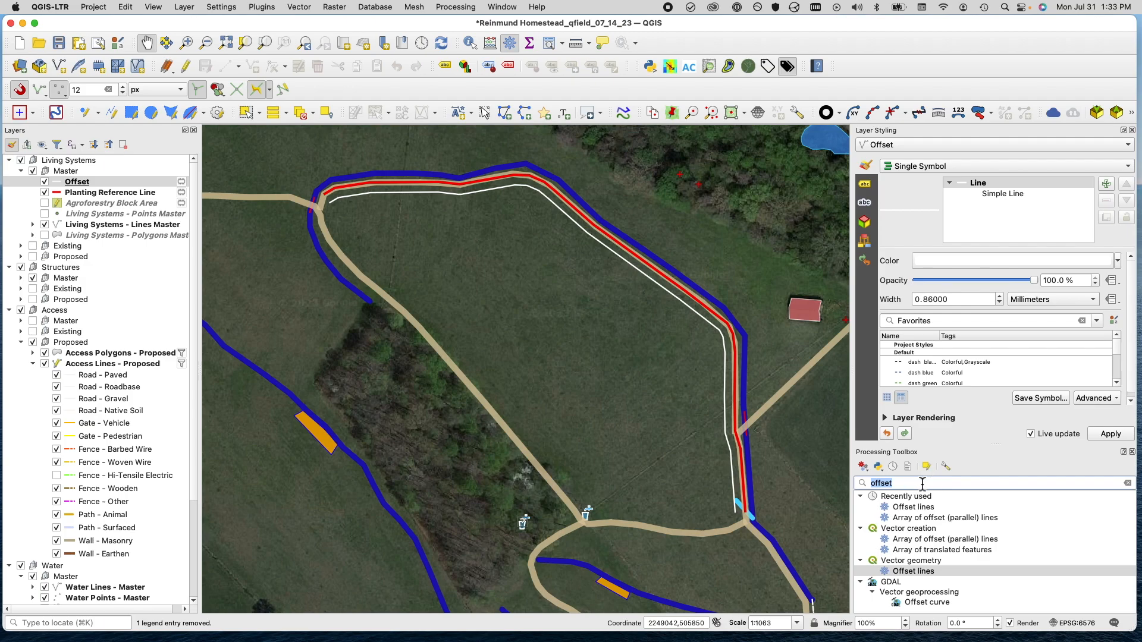
{"action": "key", "text": "BackSpace"}
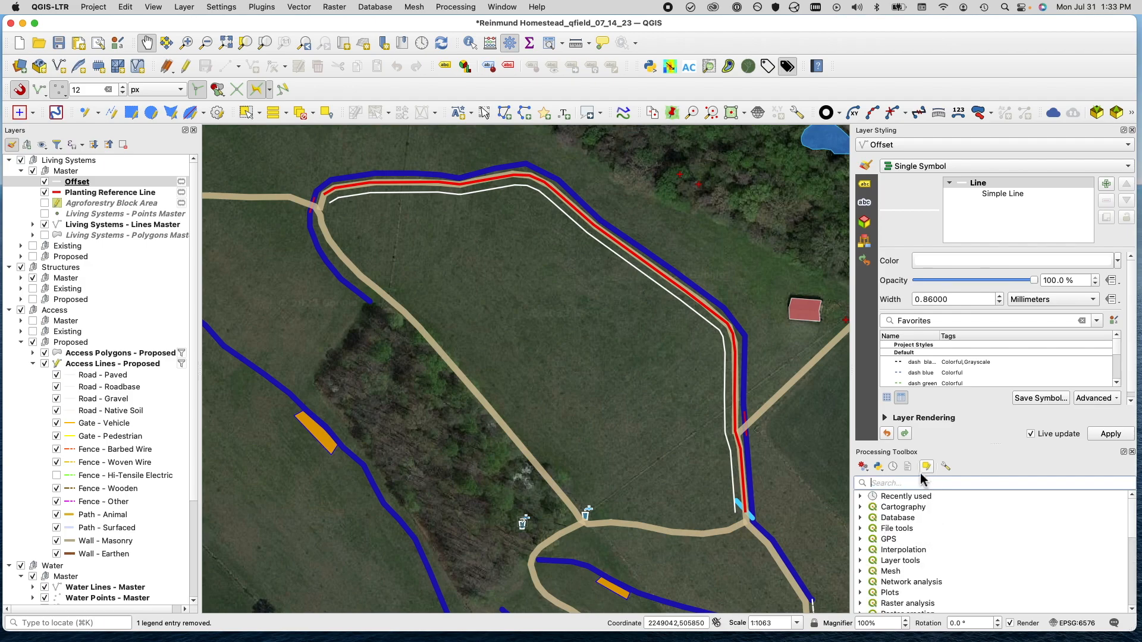
{"action": "type", "text": "offse"}
{"action": "key", "text": "BackSpace"}
{"action": "key", "text": "BackSpace"}
{"action": "key", "text": "BackSpace"}
{"action": "key", "text": "BackSpace"}
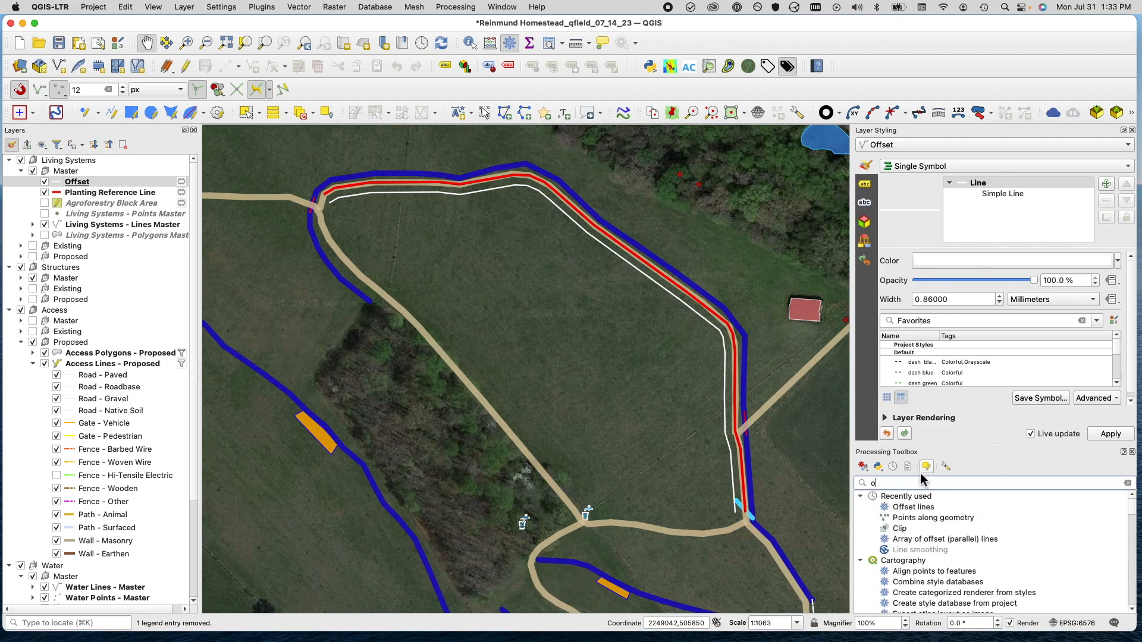
{"action": "type", "text": "parallel"}
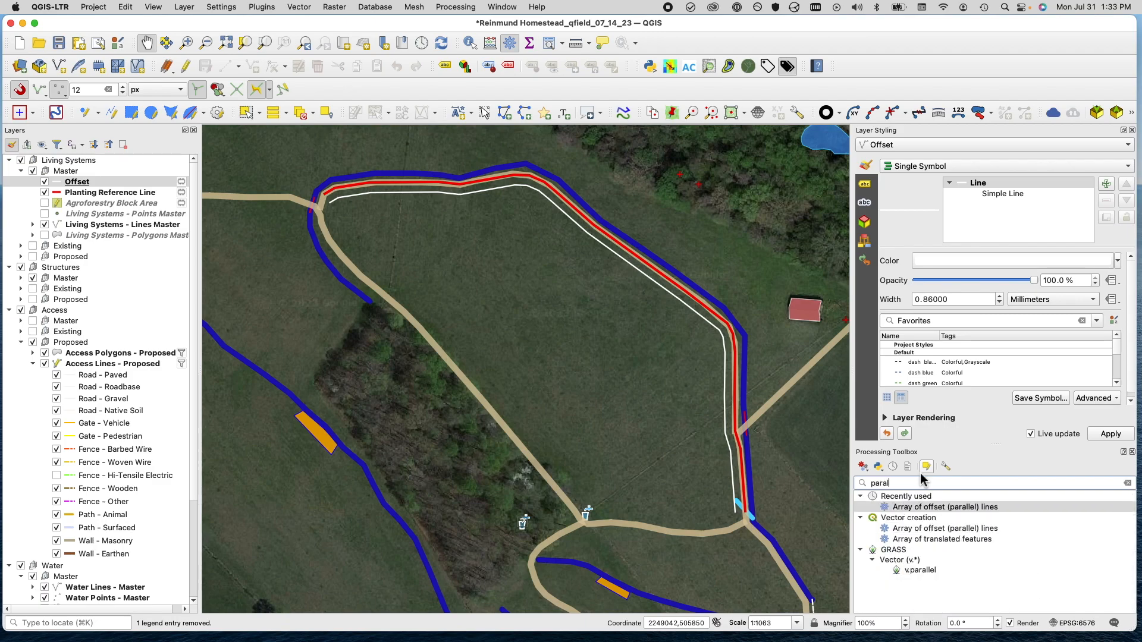
Step: Open the Array of offset (parallel) lines tool clear of the field block, with the Offset layer as its input
{"action": "double_click", "coordinate": [926, 530]}
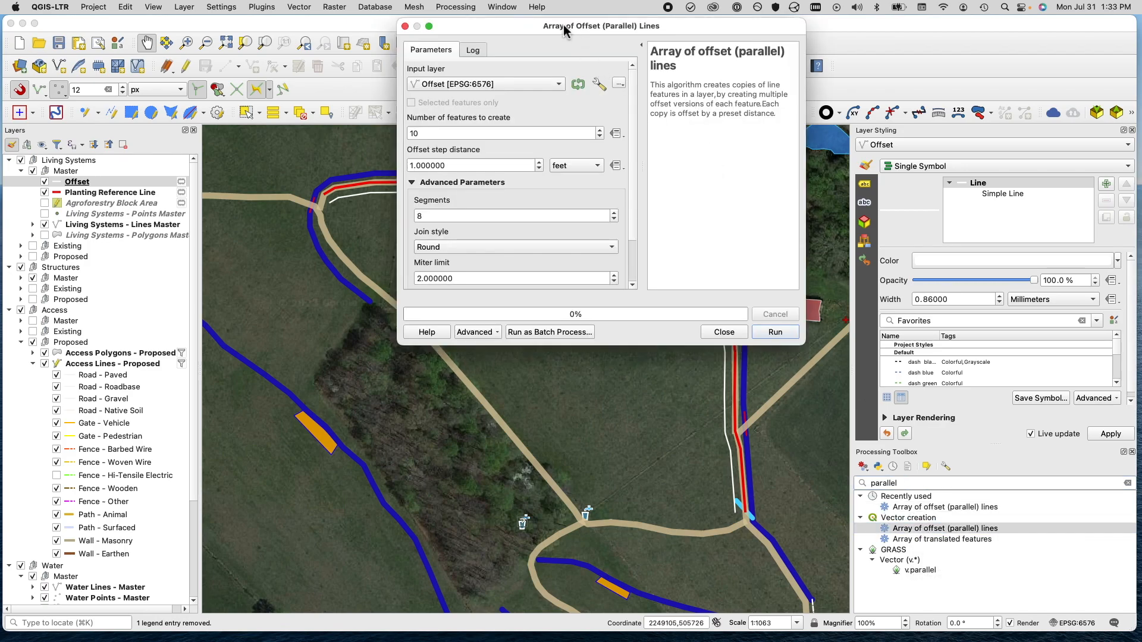
{"action": "left_click_drag", "start_coordinate": [565, 26], "coordinate": [898, 22]}
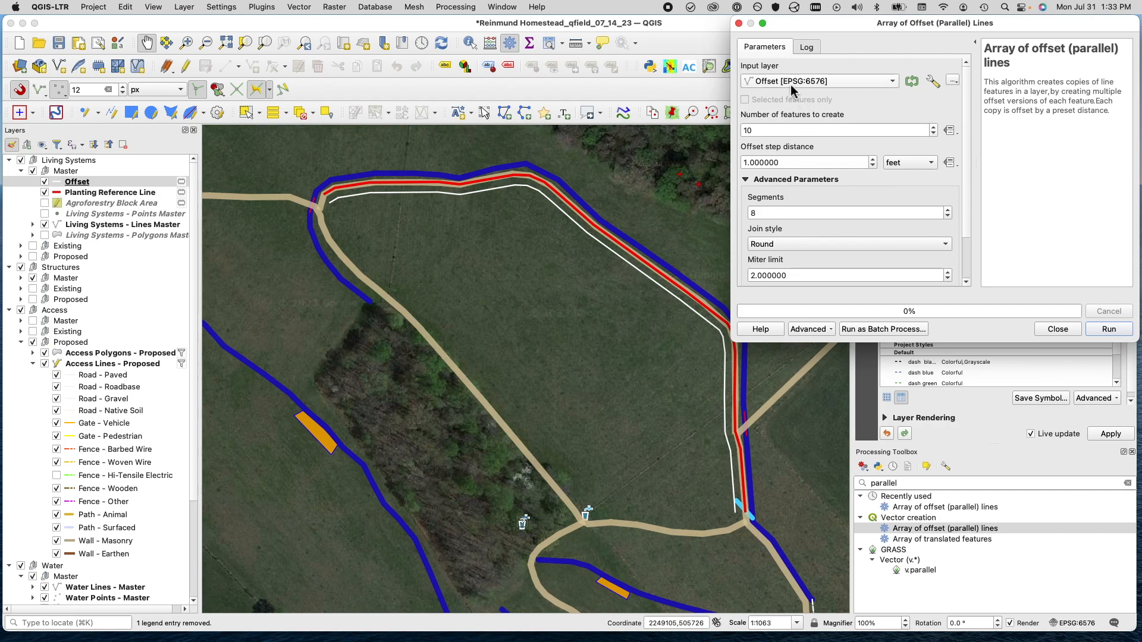
{"action": "left_click", "coordinate": [792, 82]}
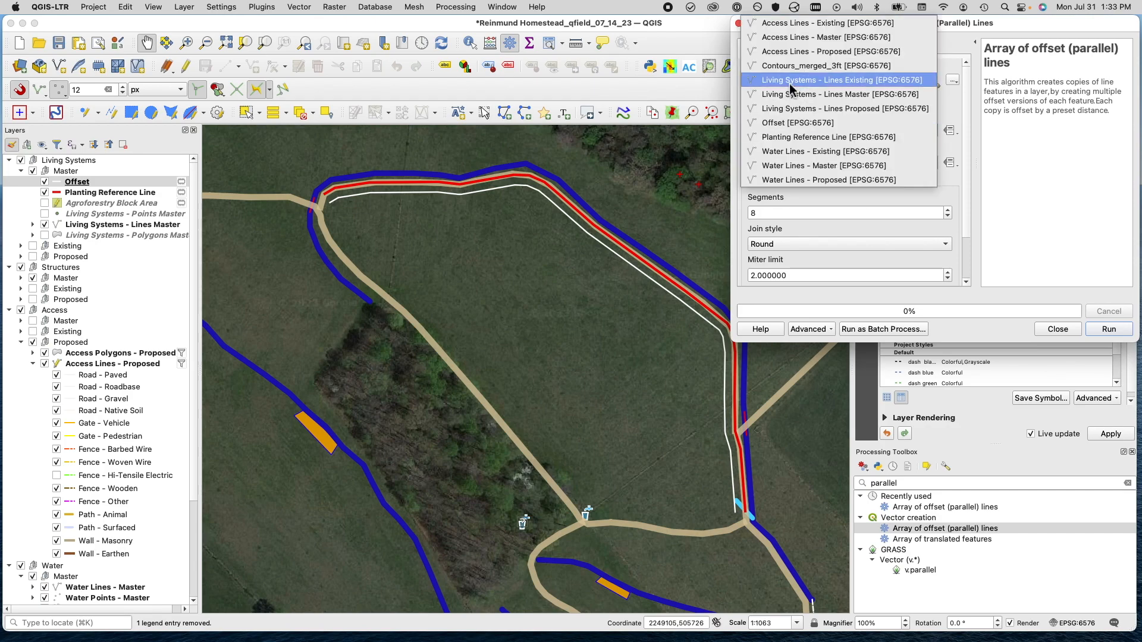
{"action": "left_click", "coordinate": [798, 123]}
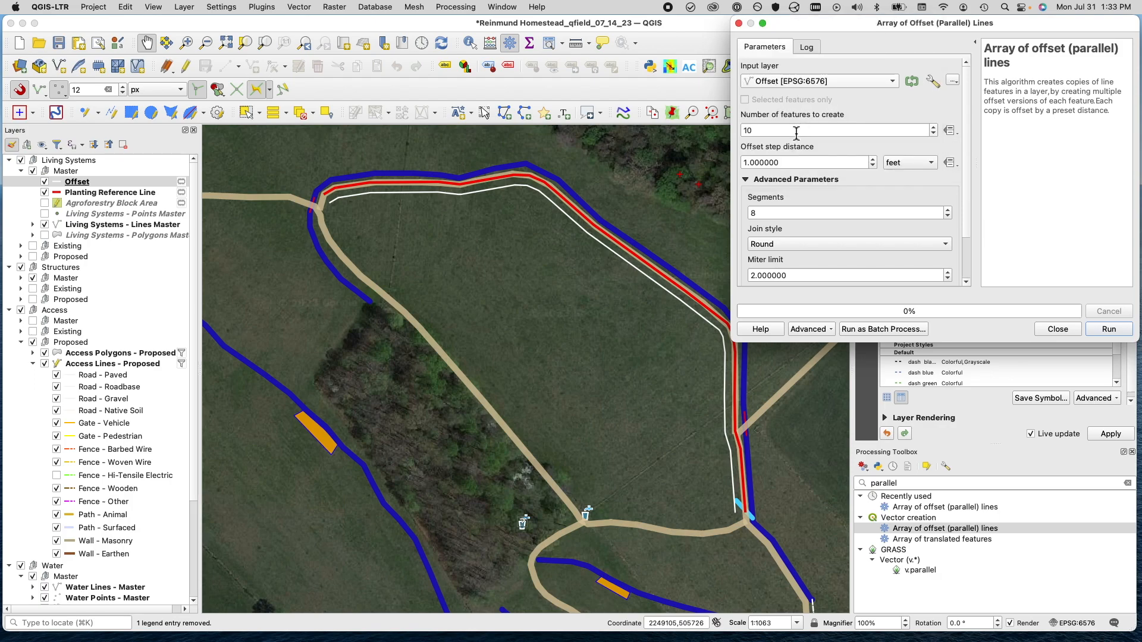
{"action": "double_click", "coordinate": [790, 124]}
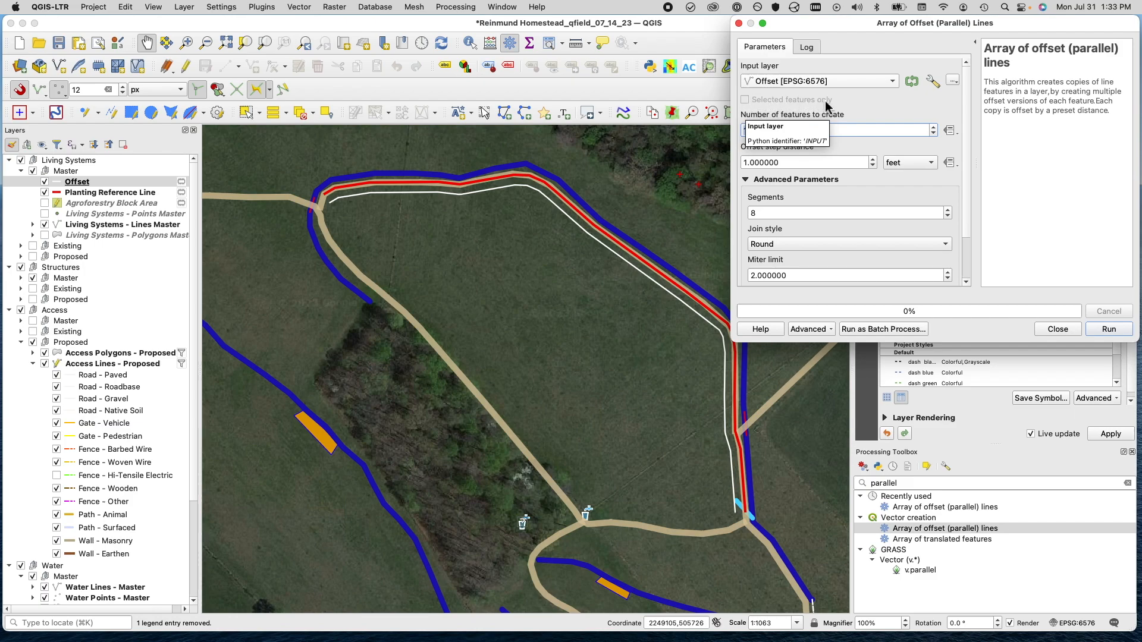
Step: Turn on editing for the Offset layer and bring the Array of Offset (Parallel) Lines dialog back to the front
{"action": "left_click", "coordinate": [84, 185]}
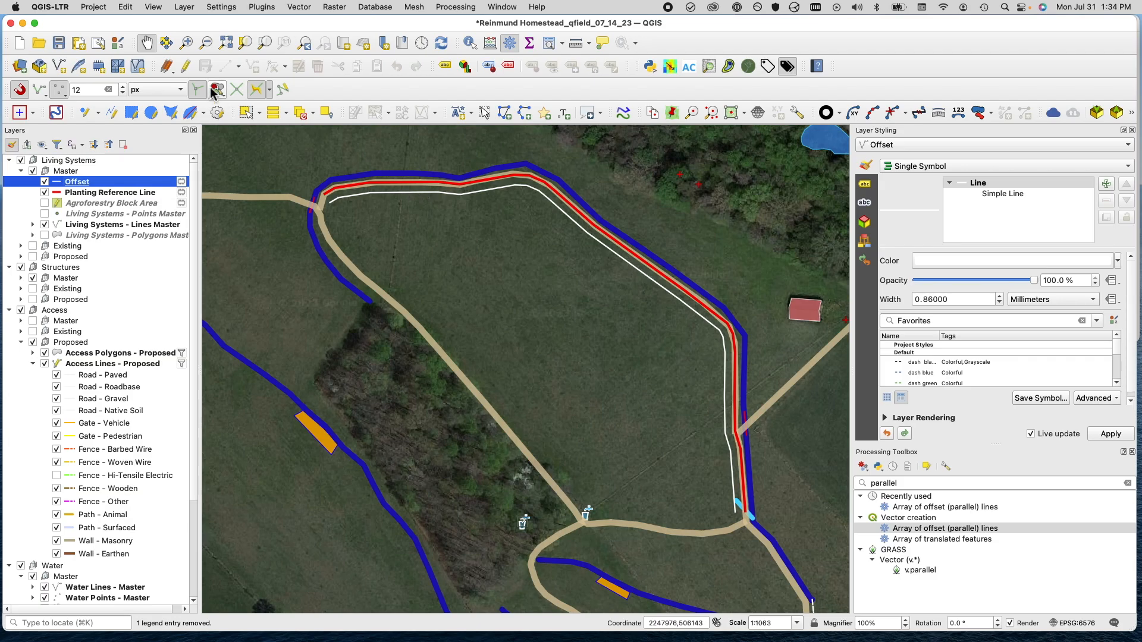
{"action": "left_click", "coordinate": [186, 67]}
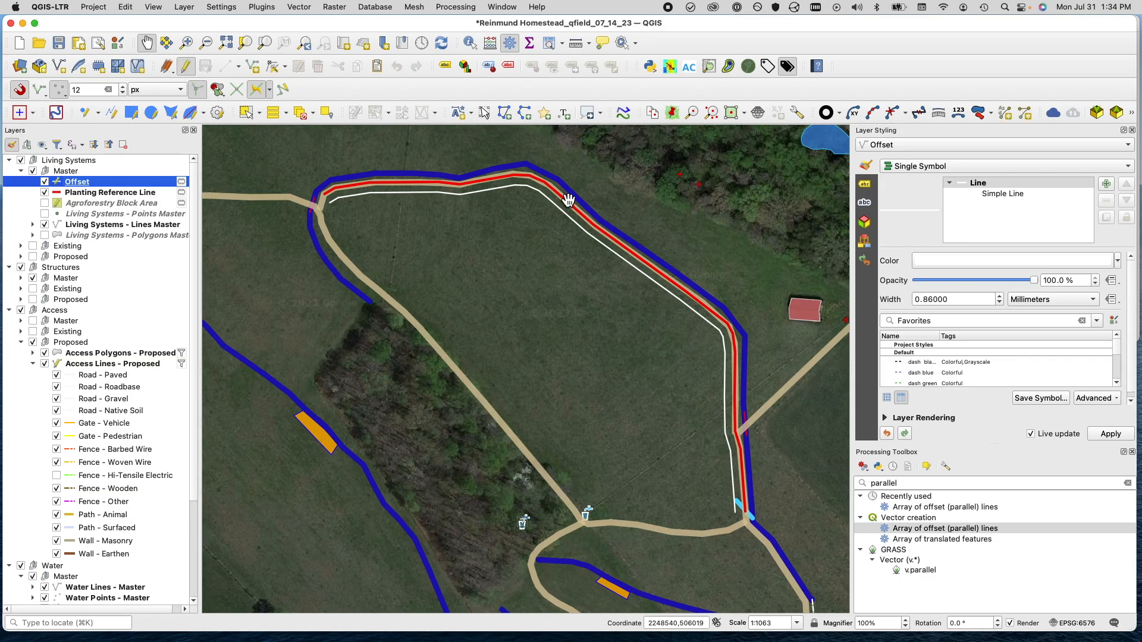
{"action": "key", "text": "ctrl+Down"}
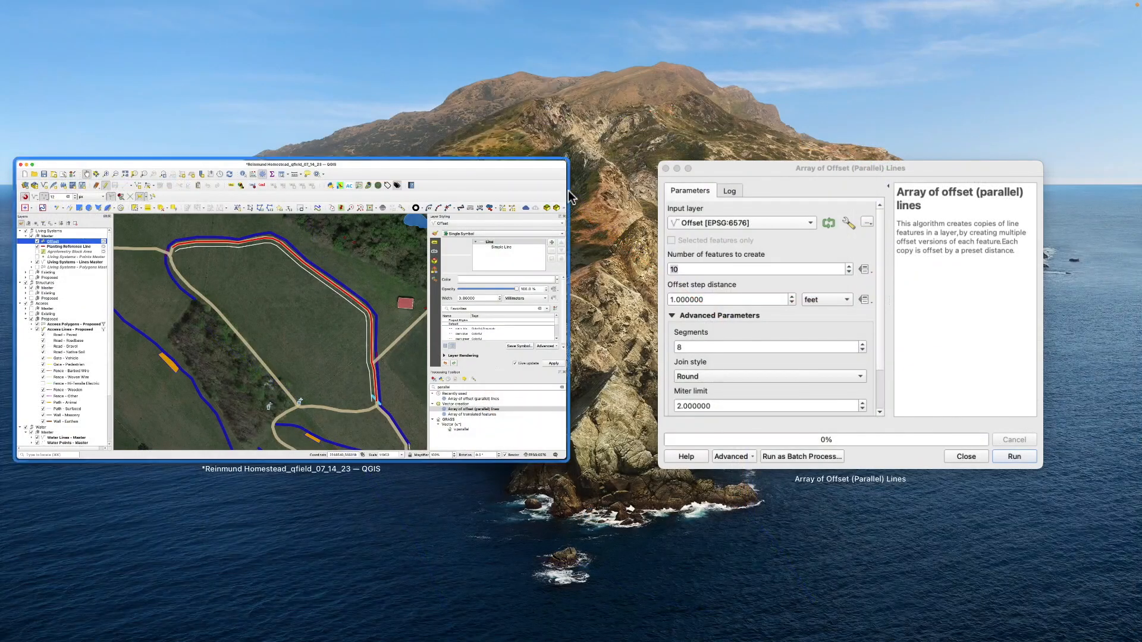
{"action": "left_click", "coordinate": [824, 247]}
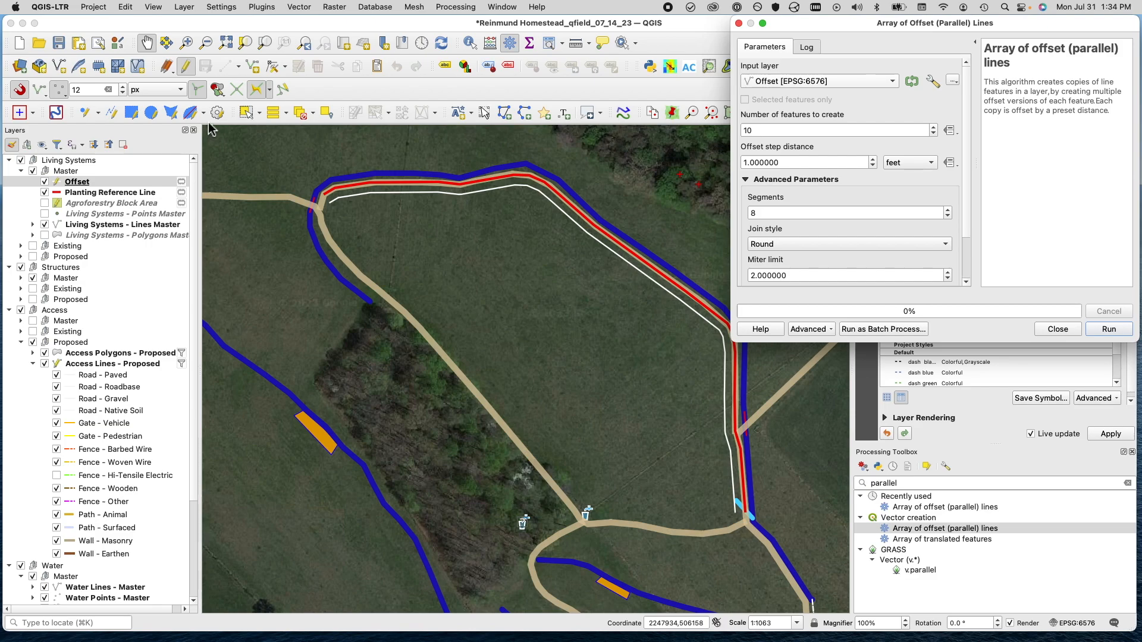
Step: Select the white Offset line on the map and limit the parallel-lines array to selected features only
{"action": "left_click", "coordinate": [247, 113]}
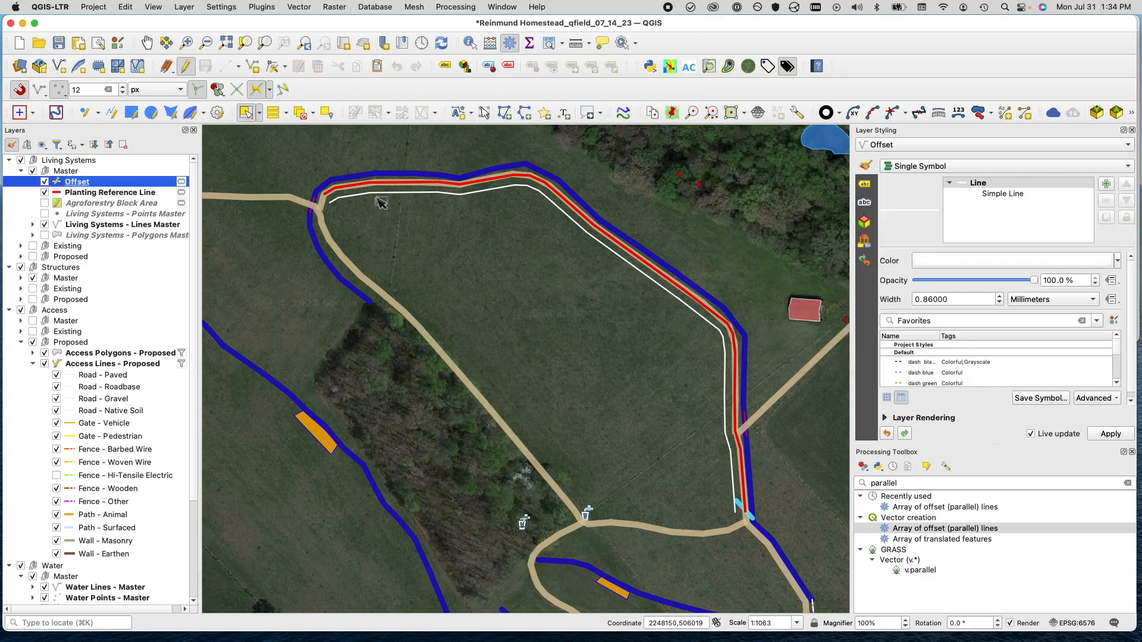
{"action": "left_click", "coordinate": [381, 195]}
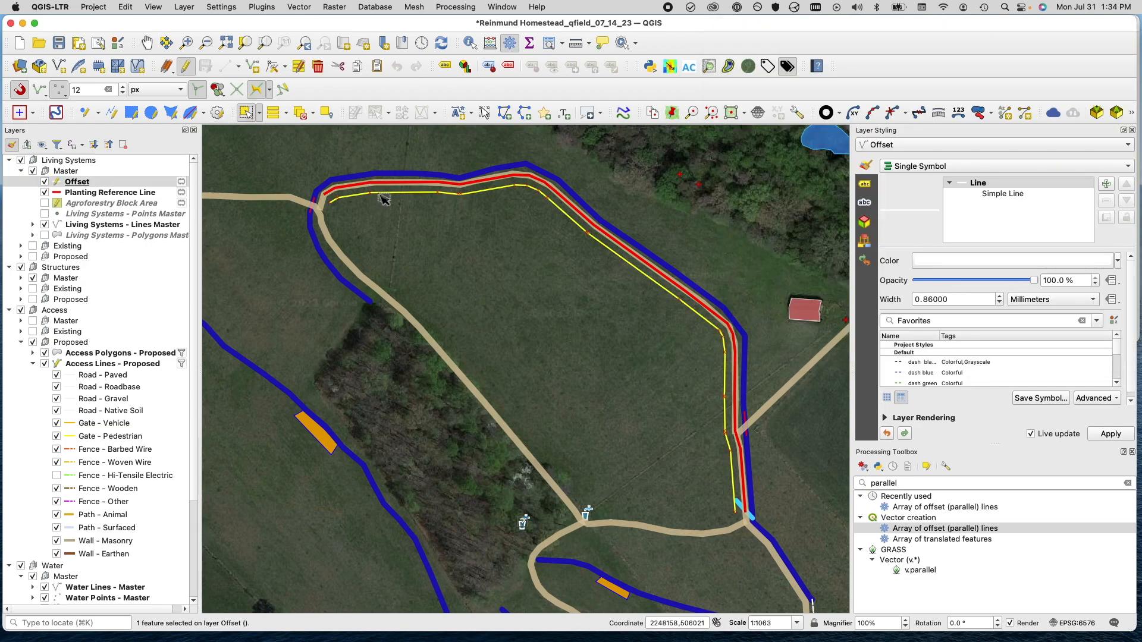
{"action": "key", "text": "ctrl+Down"}
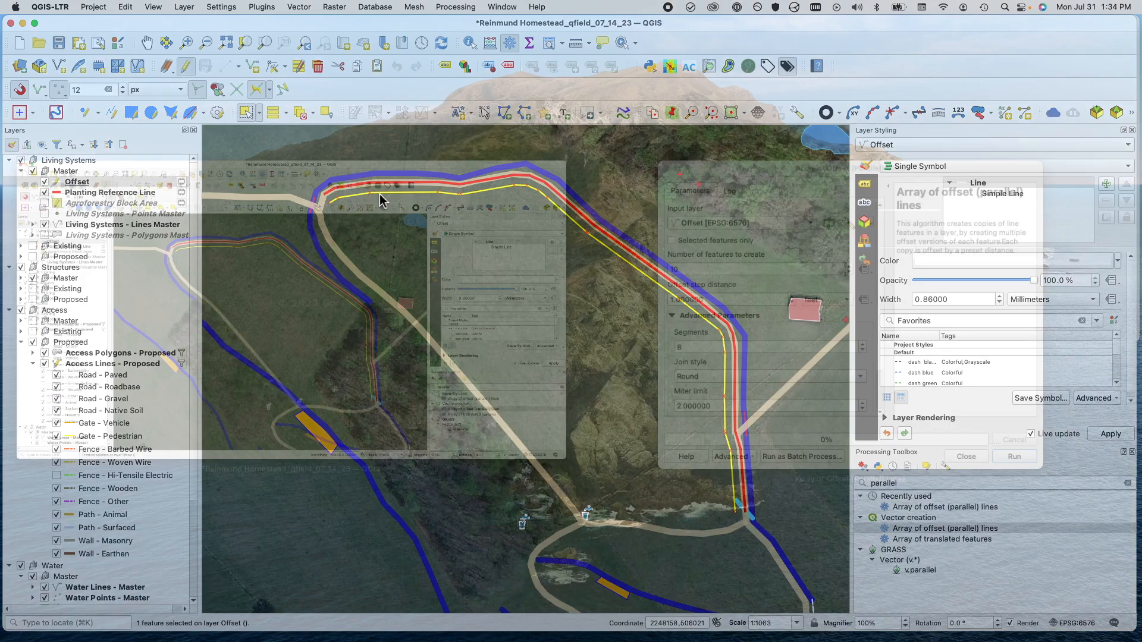
{"action": "left_click", "coordinate": [772, 184]}
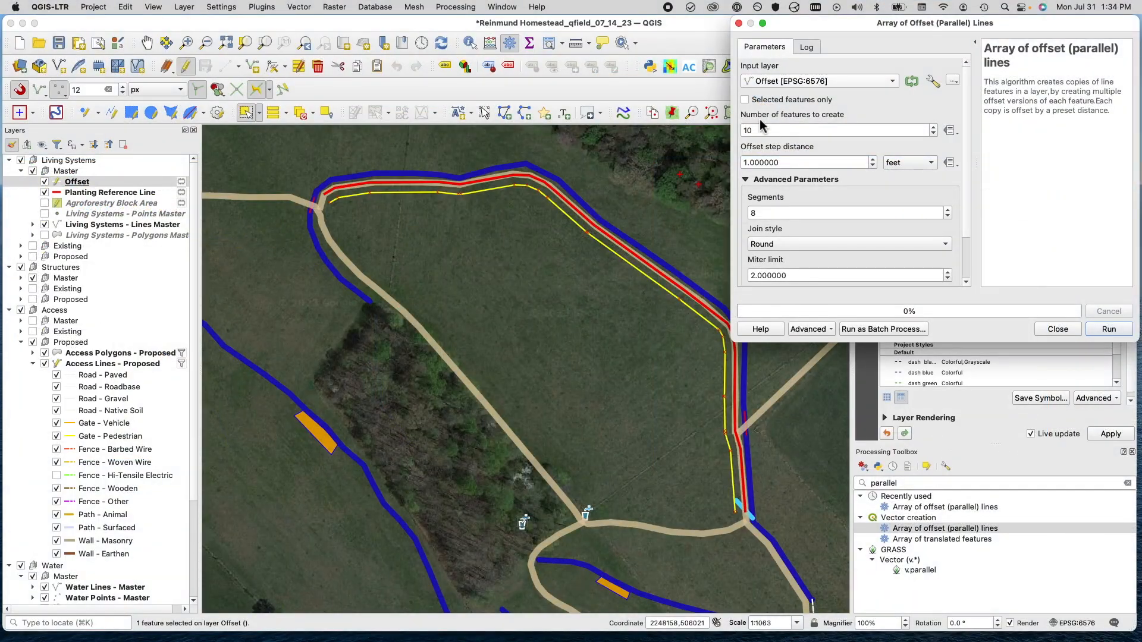
{"action": "mouse_move", "coordinate": [846, 20]}
{"action": "left_mouse_down"}
{"action": "mouse_move", "coordinate": [829, 13]}
{"action": "mouse_move", "coordinate": [852, 18]}
{"action": "left_mouse_up"}
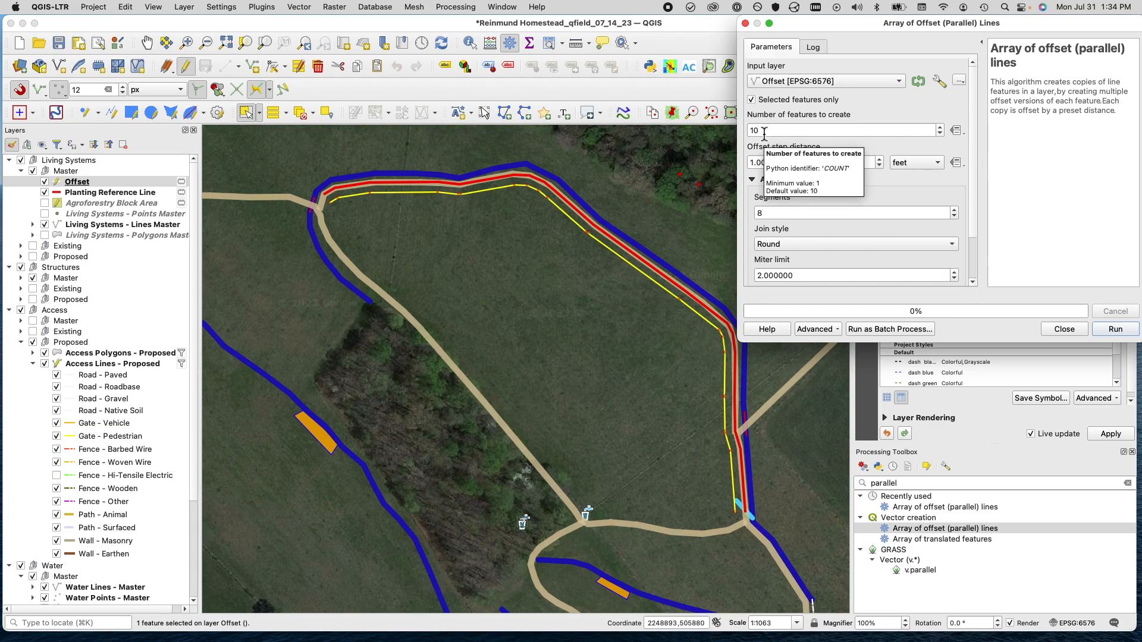
Step: Run the array with 10 features, an offset step distance of 50 feet and 16 segments
{"action": "left_click_drag", "start_coordinate": [765, 133], "coordinate": [737, 136]}
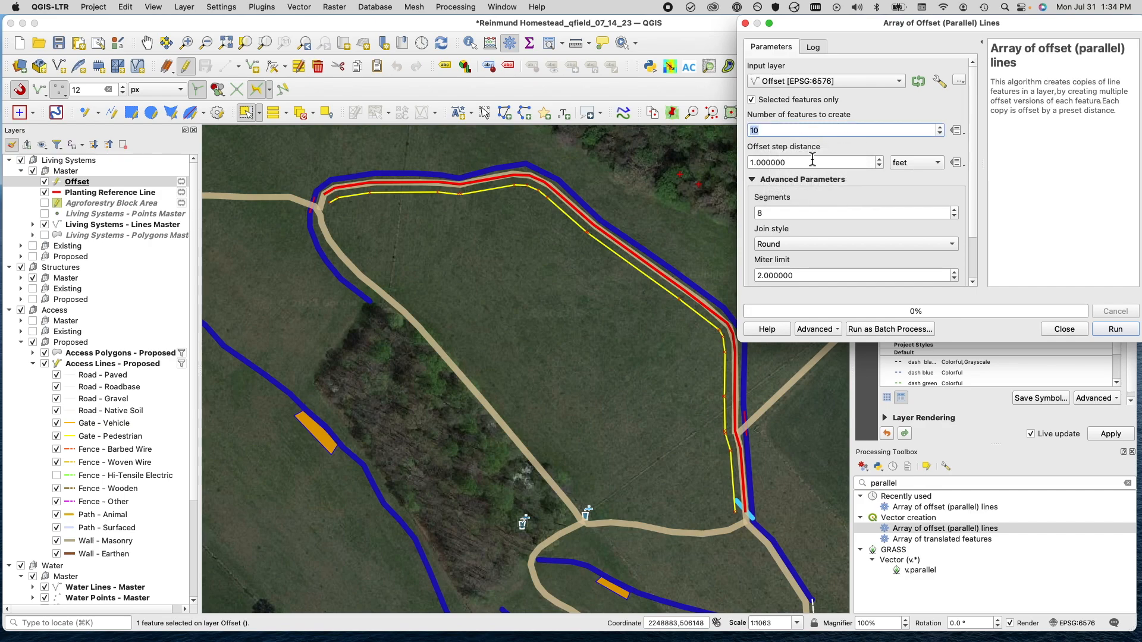
{"action": "left_click_drag", "start_coordinate": [854, 164], "coordinate": [727, 164]}
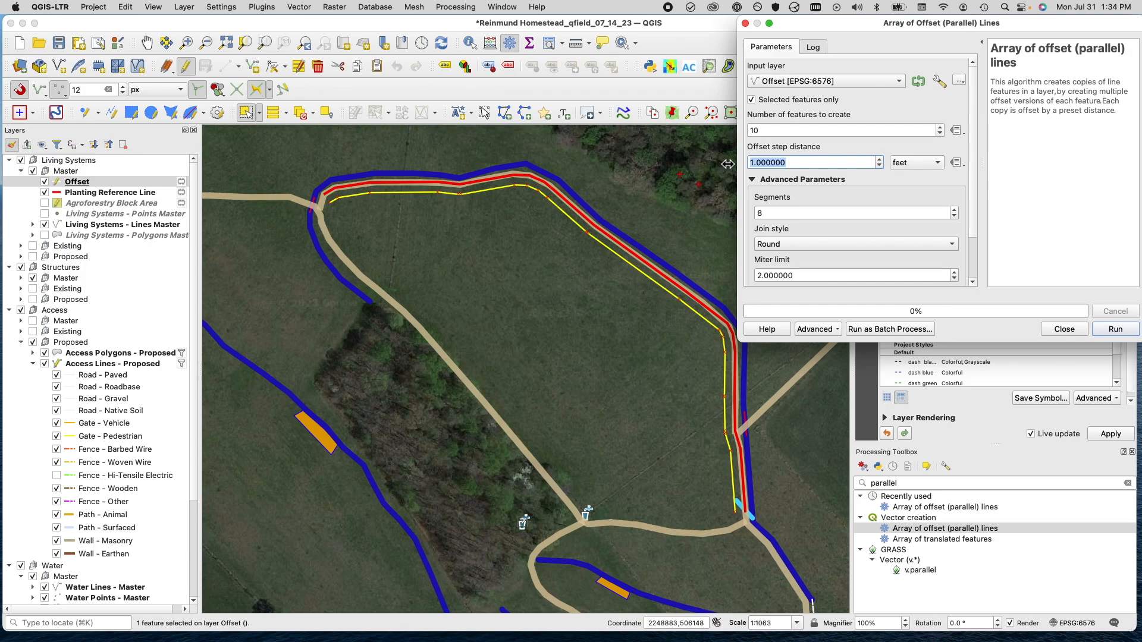
{"action": "type", "text": "50"}
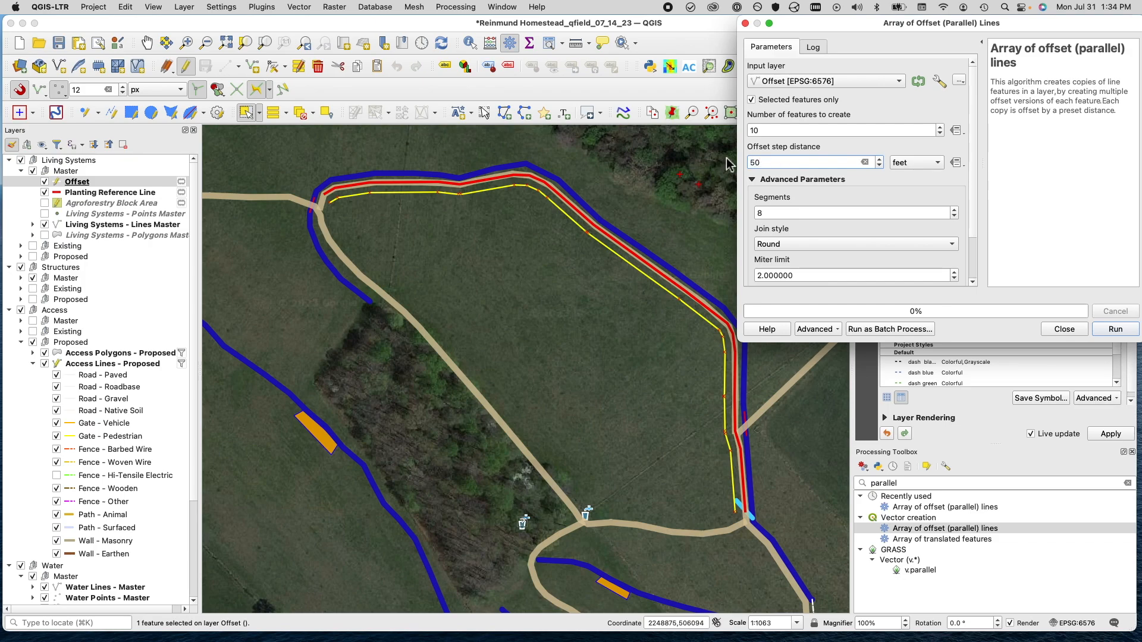
{"action": "left_click", "coordinate": [777, 213]}
{"action": "double_click", "coordinate": [777, 213]}
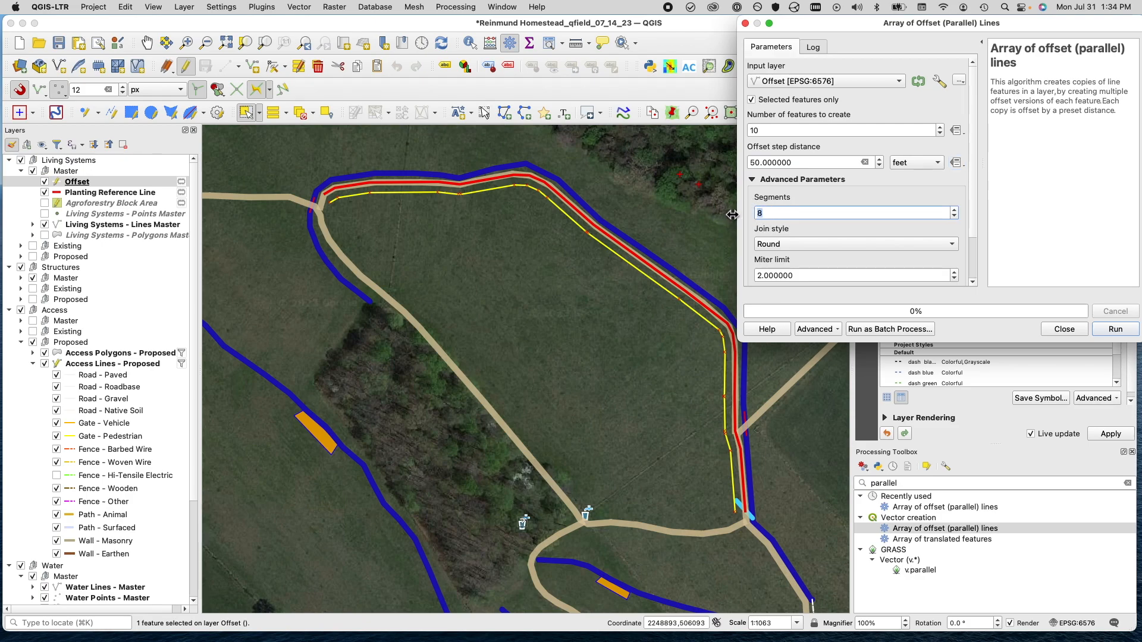
{"action": "key", "text": "Tab"}
{"action": "scroll", "coordinate": [800, 238], "scroll_direction": "down", "scroll_amount": 4}
{"action": "scroll", "coordinate": [804, 241], "scroll_direction": "up", "scroll_amount": 1}
{"action": "scroll", "coordinate": [804, 241], "scroll_direction": "down", "scroll_amount": 1}
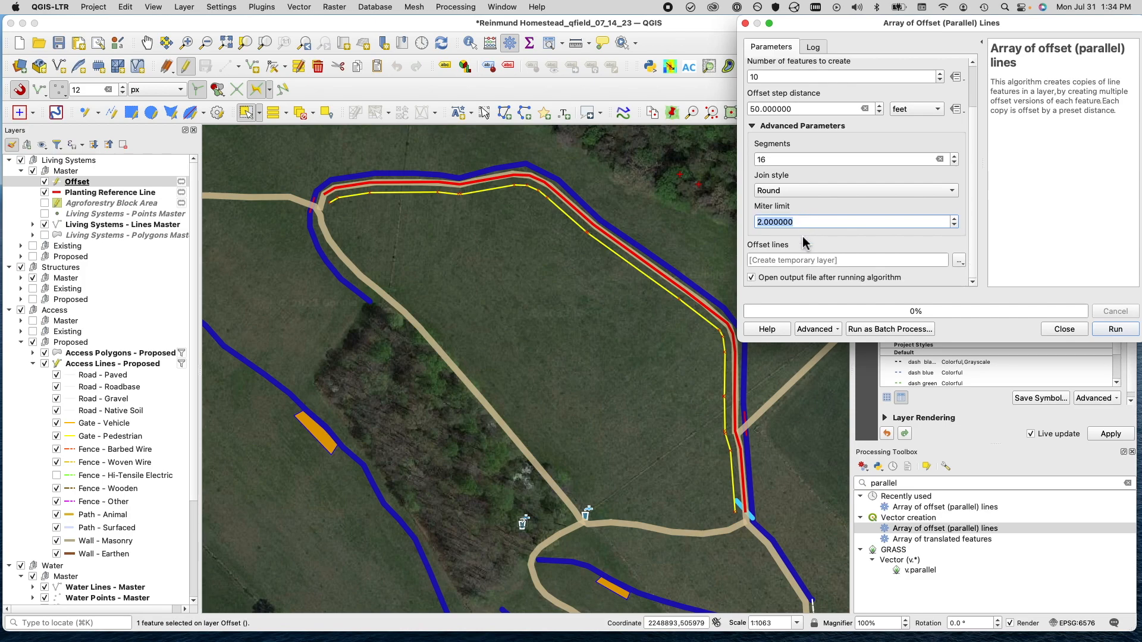
{"action": "left_click", "coordinate": [1115, 329]}
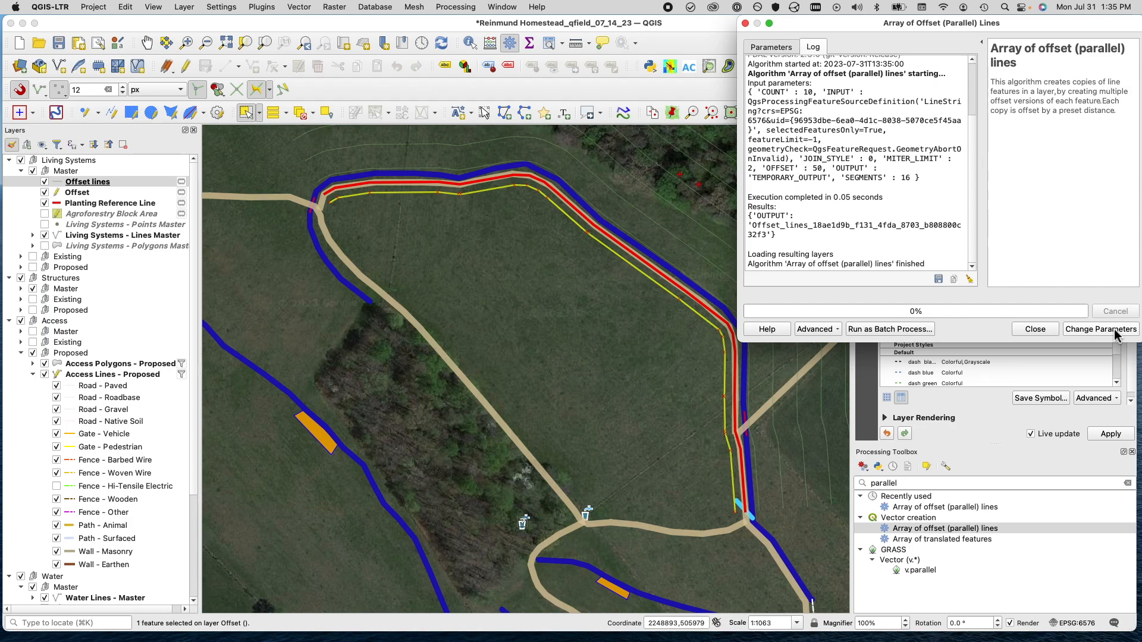
Step: Rerun the array with an offset step distance of -50 feet and close the tool
{"action": "left_click_drag", "start_coordinate": [790, 47], "coordinate": [525, 416]}
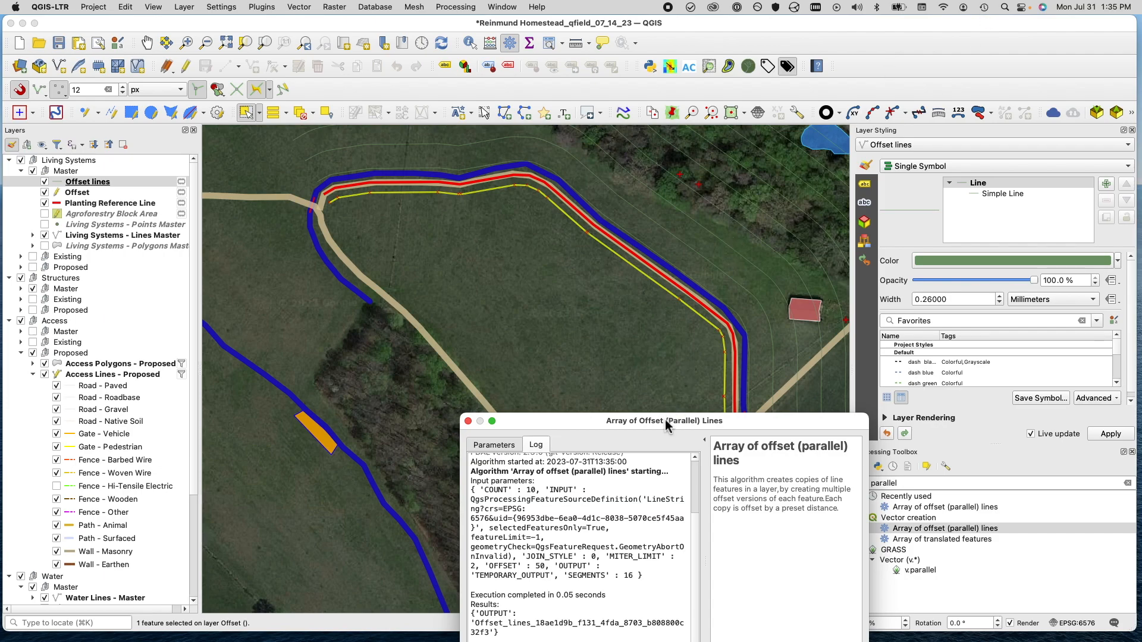
{"action": "left_click_drag", "start_coordinate": [667, 422], "coordinate": [737, 28]}
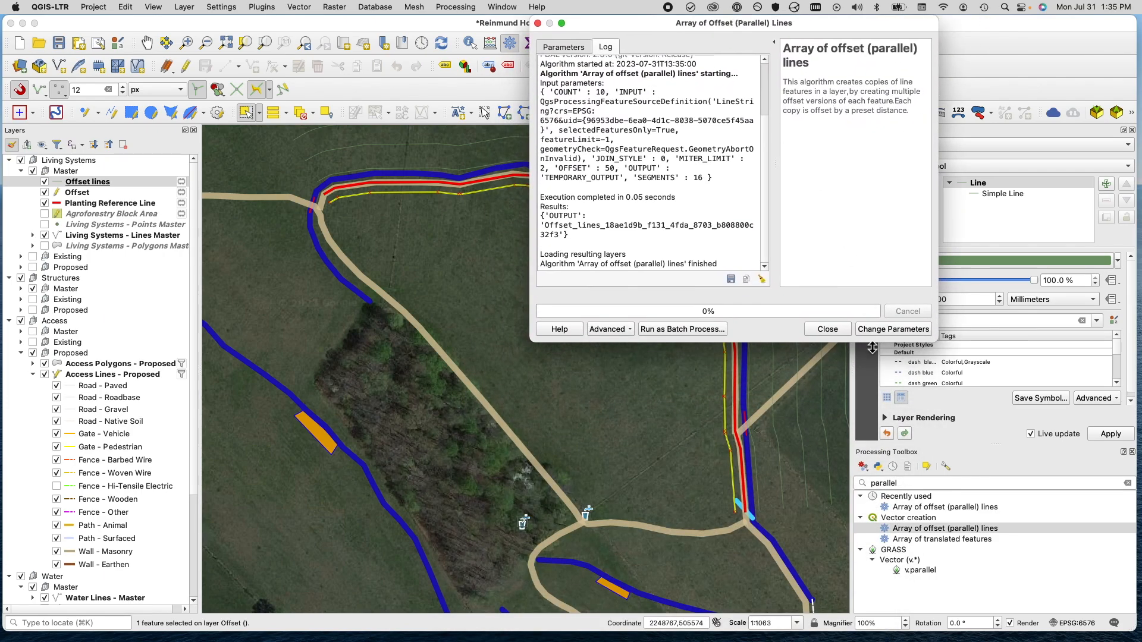
{"action": "left_click", "coordinate": [869, 329]}
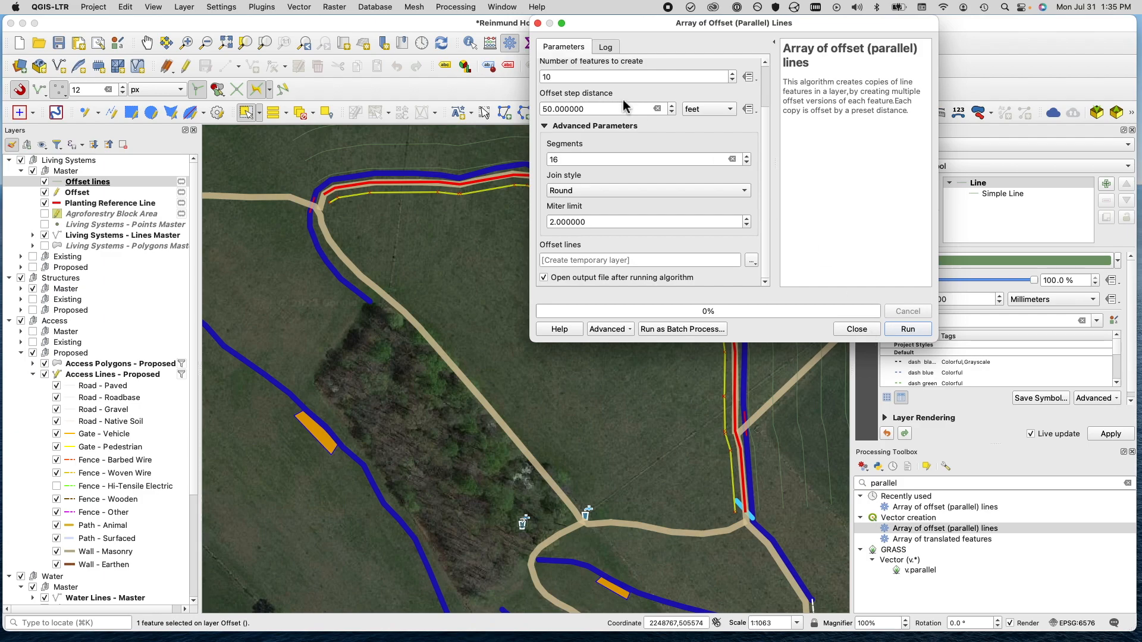
{"action": "left_click_drag", "start_coordinate": [600, 111], "coordinate": [548, 108]}
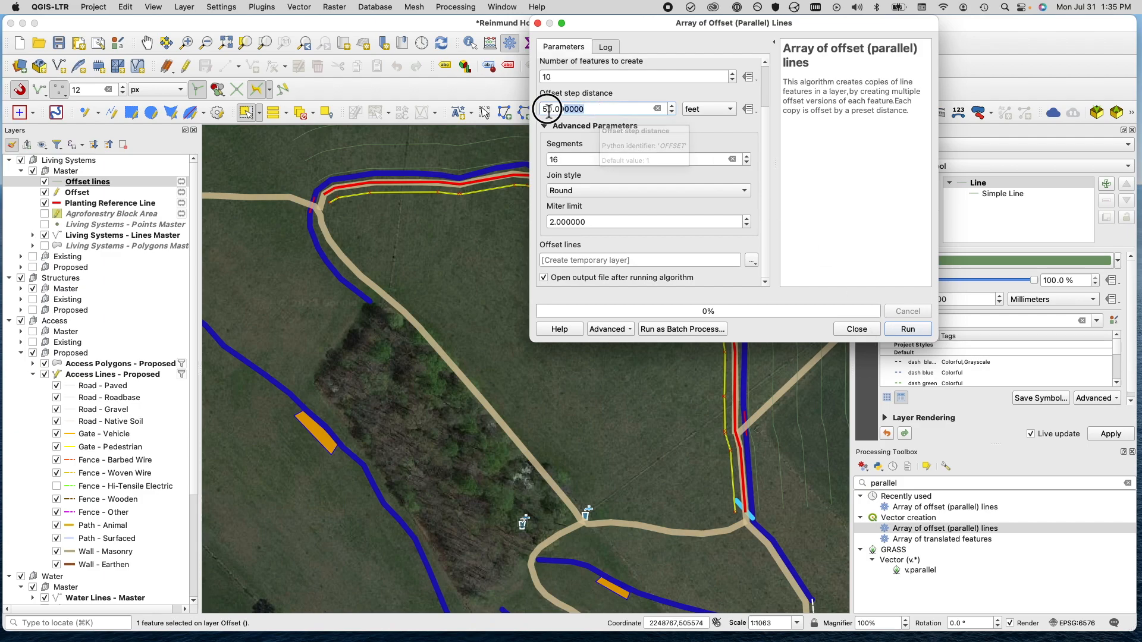
{"action": "type", "text": "-50"}
{"action": "key", "text": "Tab"}
{"action": "left_click", "coordinate": [908, 329]}
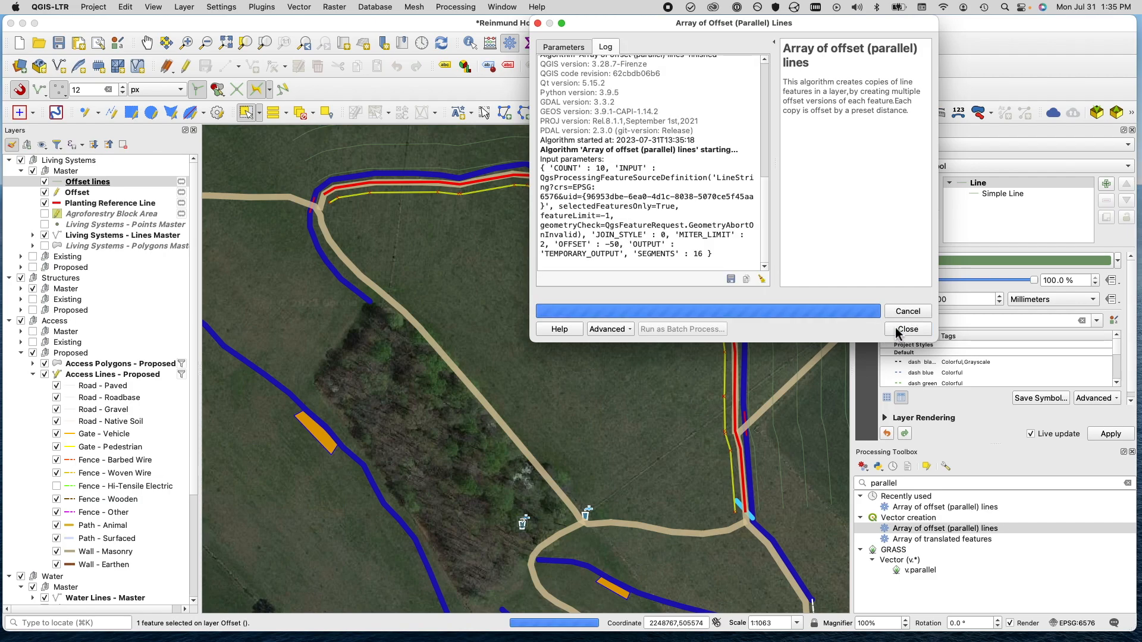
{"action": "left_click", "coordinate": [538, 24]}
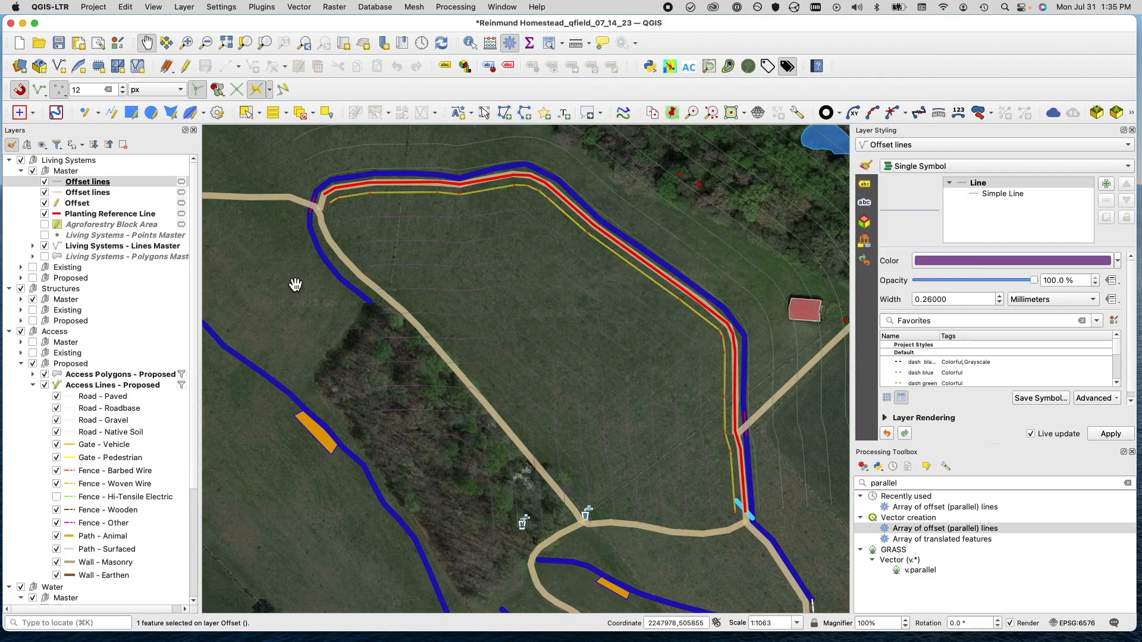
Step: Remove the first Offset lines layer, whose rows run outside the field block
{"action": "right_click", "coordinate": [106, 194]}
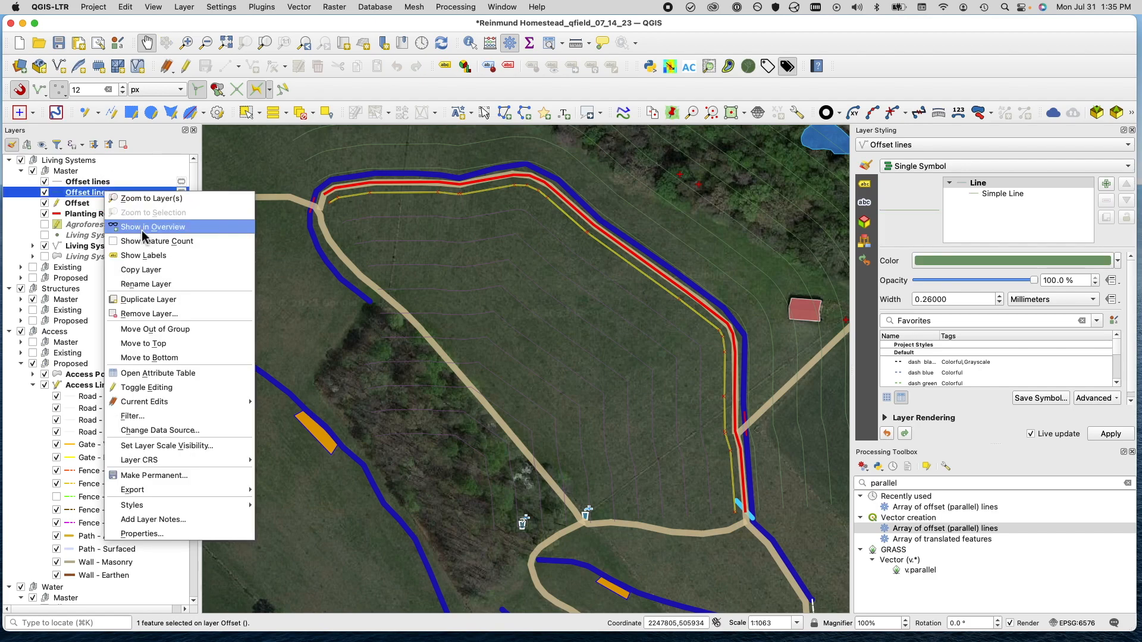
{"action": "left_click", "coordinate": [150, 314]}
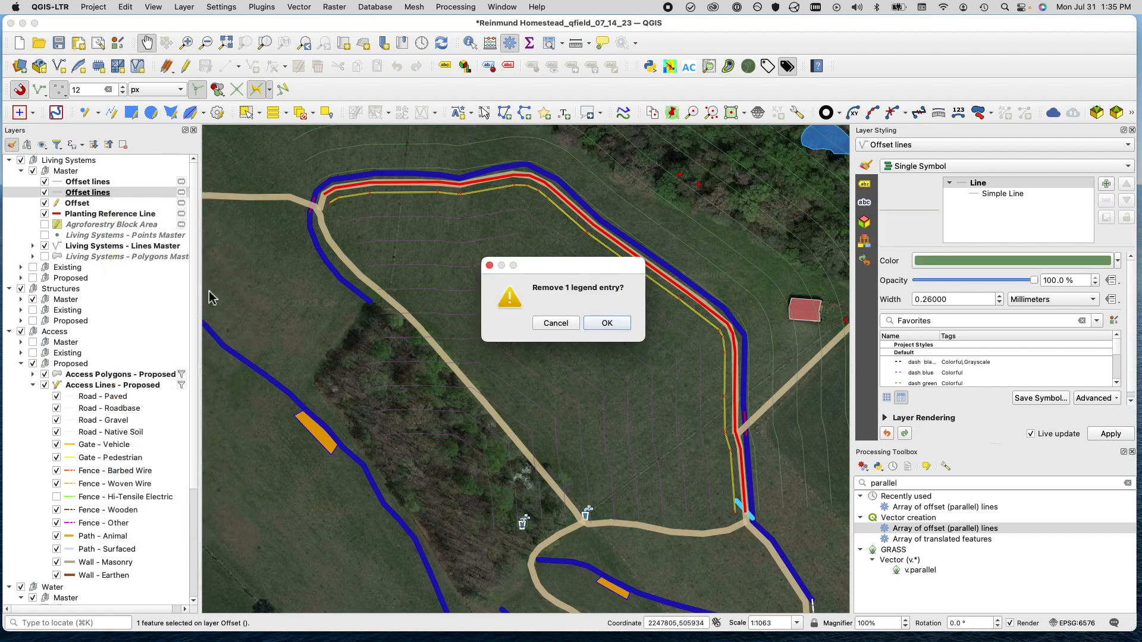
{"action": "left_click", "coordinate": [620, 322]}
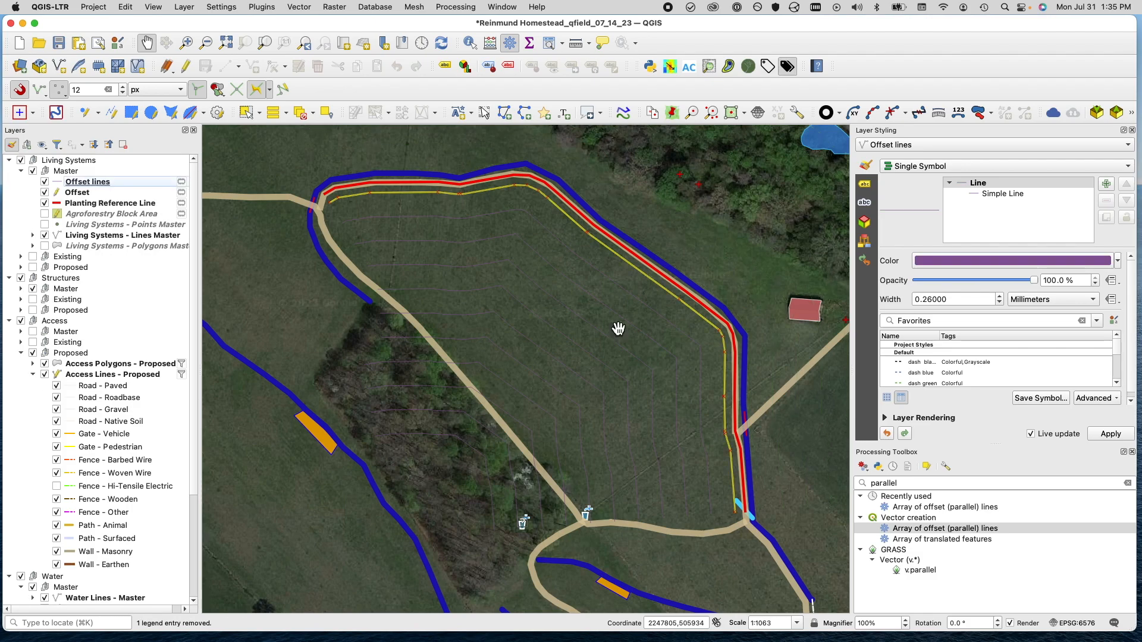
Step: Style the remaining Offset lines layer in light purple with a width of 0.86 millimetres, and show the Agroforestry Block Area layer
{"action": "left_click", "coordinate": [82, 182]}
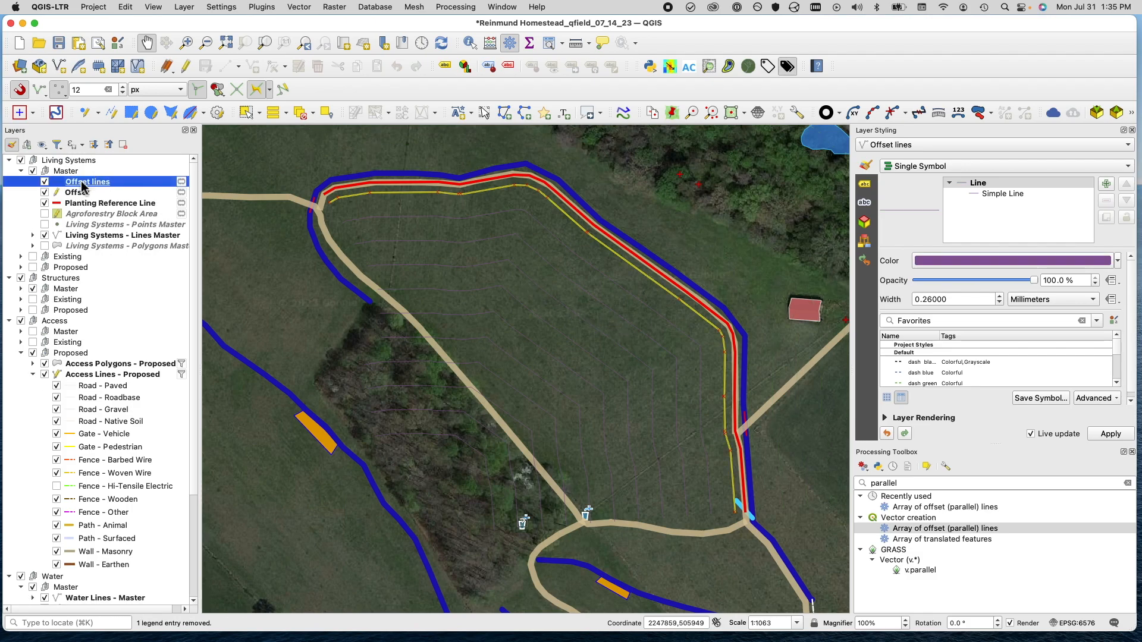
{"action": "left_click", "coordinate": [1031, 266]}
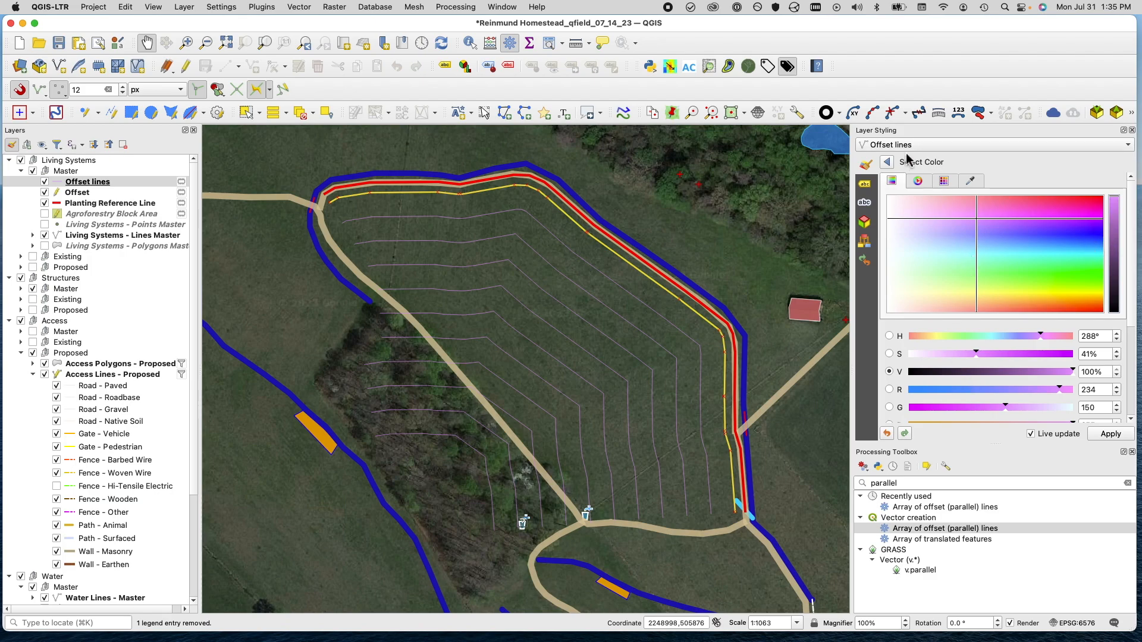
{"action": "left_click", "coordinate": [888, 162]}
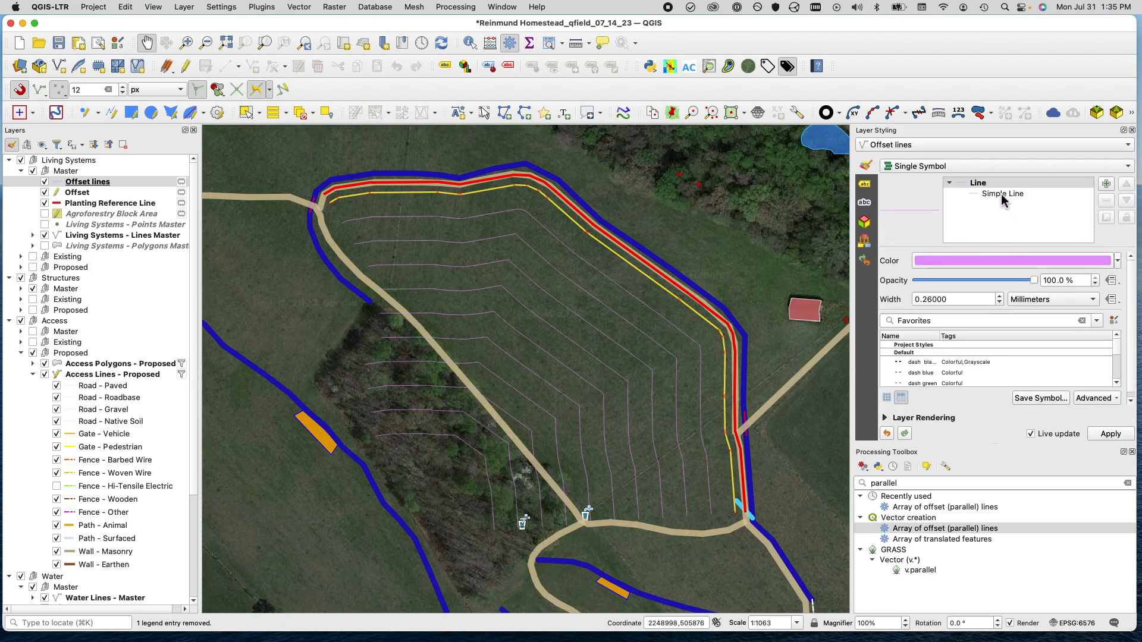
{"action": "left_click", "coordinate": [1000, 296]}
{"action": "left_click", "coordinate": [1000, 297]}
{"action": "left_click", "coordinate": [1000, 297]}
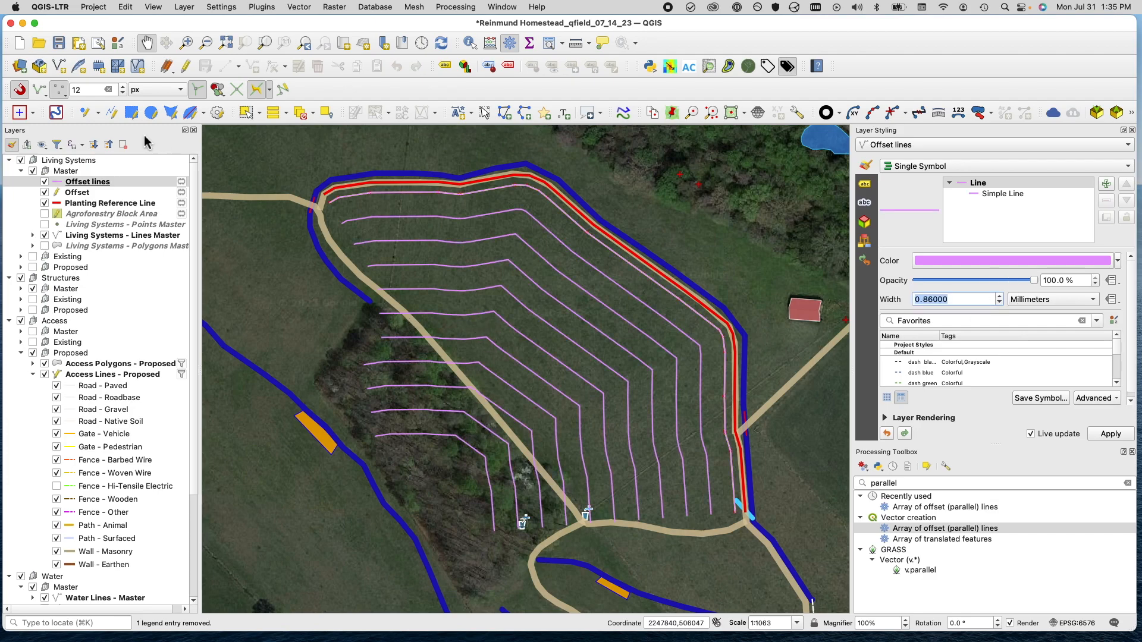
{"action": "left_click", "coordinate": [44, 214]}
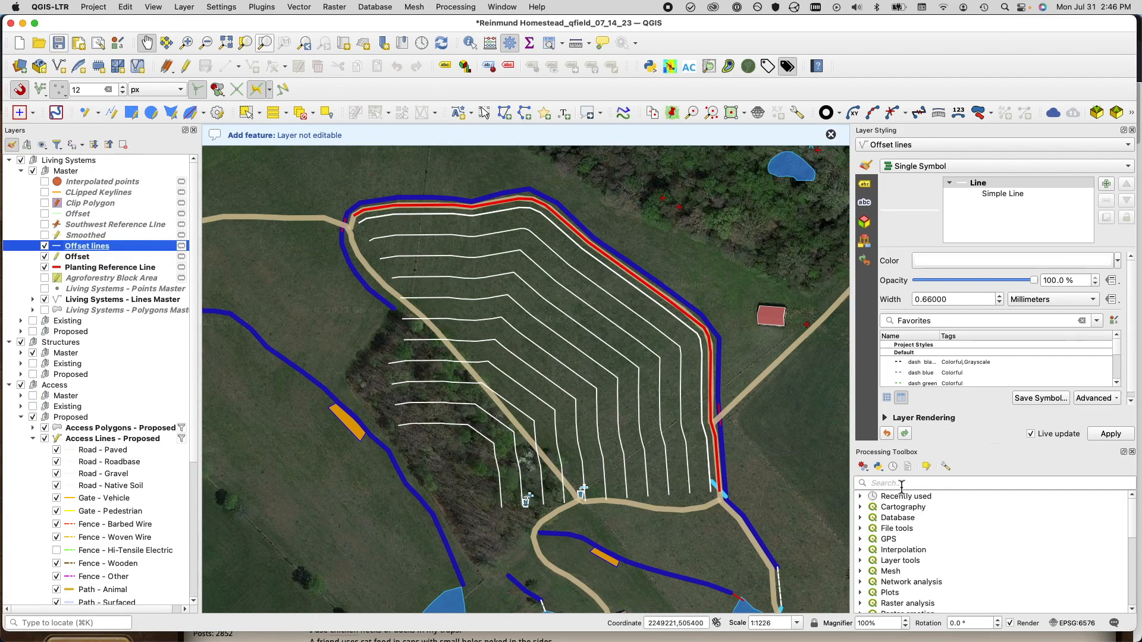
Step: Search the processing tools for "smooth" and open the vector geometry Smooth tool clear of the planting rows, with Offset lines as input
{"action": "left_click", "coordinate": [901, 484]}
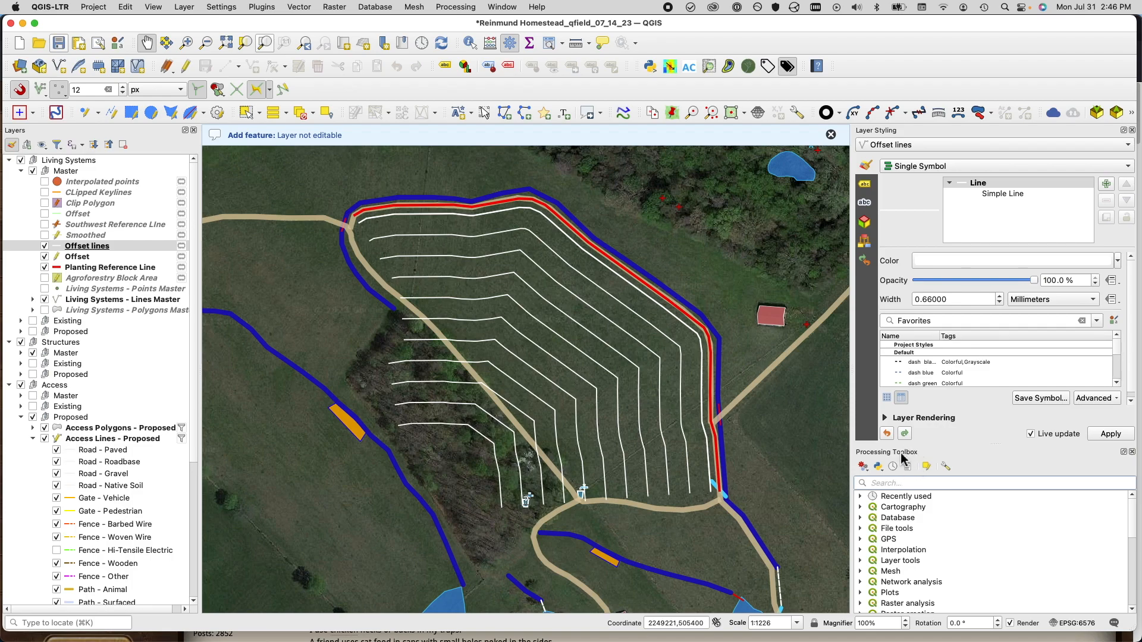
{"action": "type", "text": "smooth"}
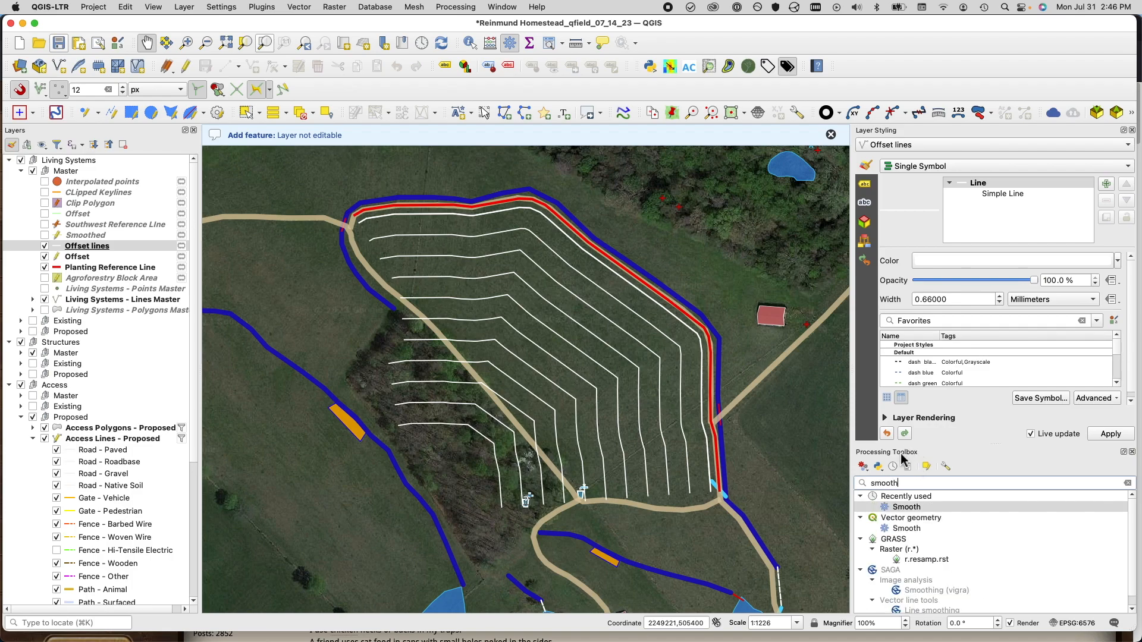
{"action": "left_click", "coordinate": [909, 519]}
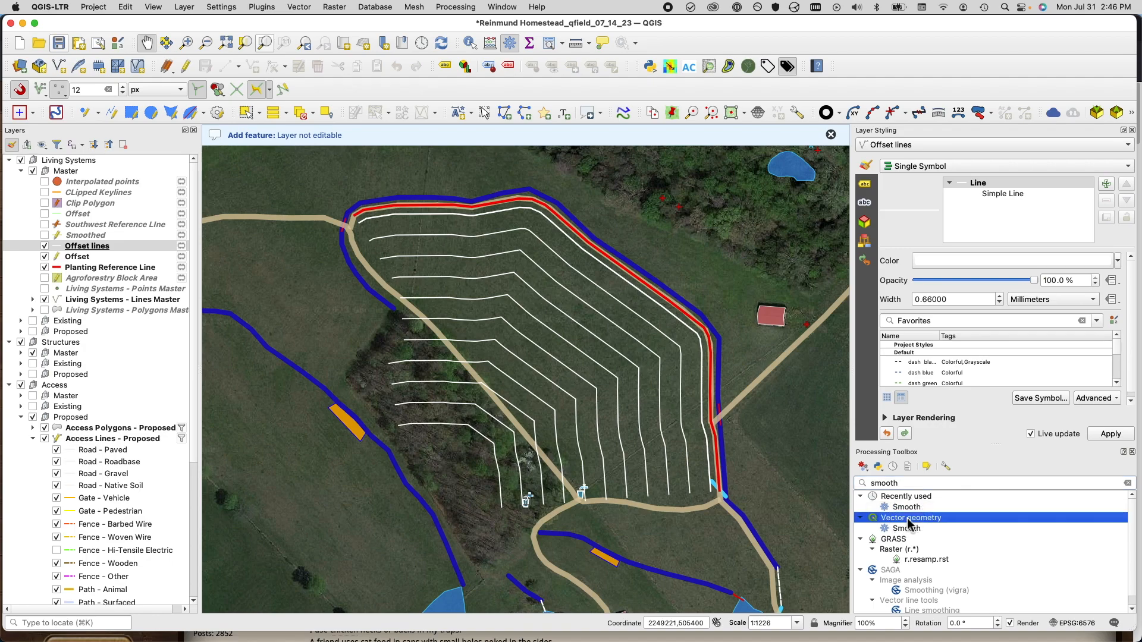
{"action": "left_click", "coordinate": [908, 529]}
{"action": "scroll", "coordinate": [922, 541], "scroll_direction": "down", "scroll_amount": 1}
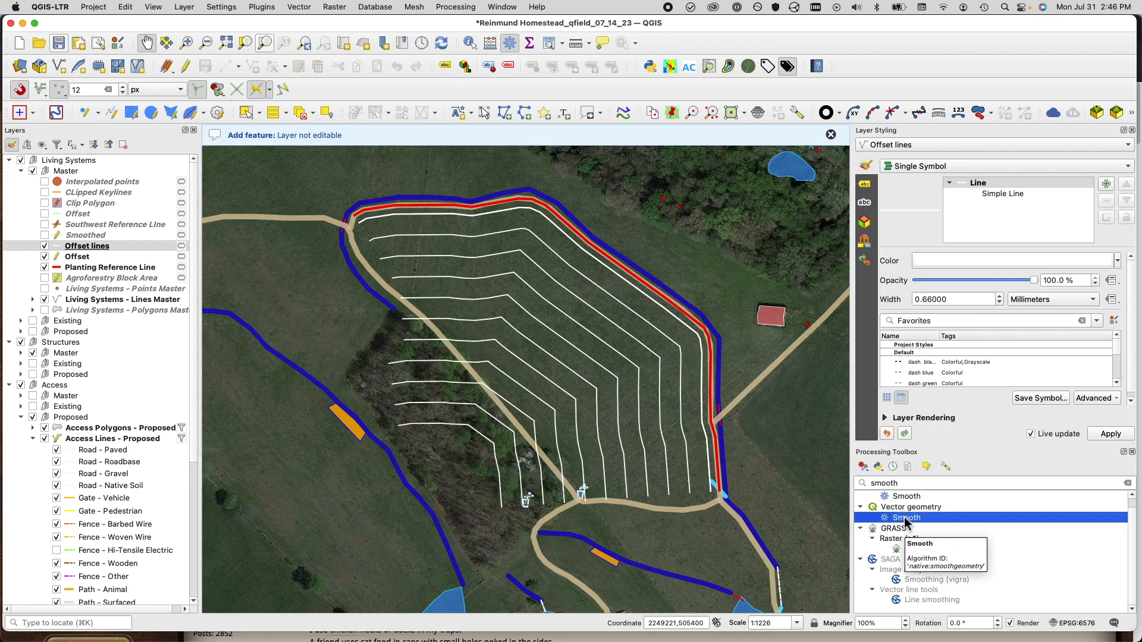
{"action": "double_click", "coordinate": [905, 518]}
{"action": "left_click_drag", "start_coordinate": [692, 24], "coordinate": [869, 24]}
Step: Smooth the Offset lines with 5 iterations into a temporary layer and close the tool
{"action": "left_click_drag", "start_coordinate": [753, 131], "coordinate": [703, 133]}
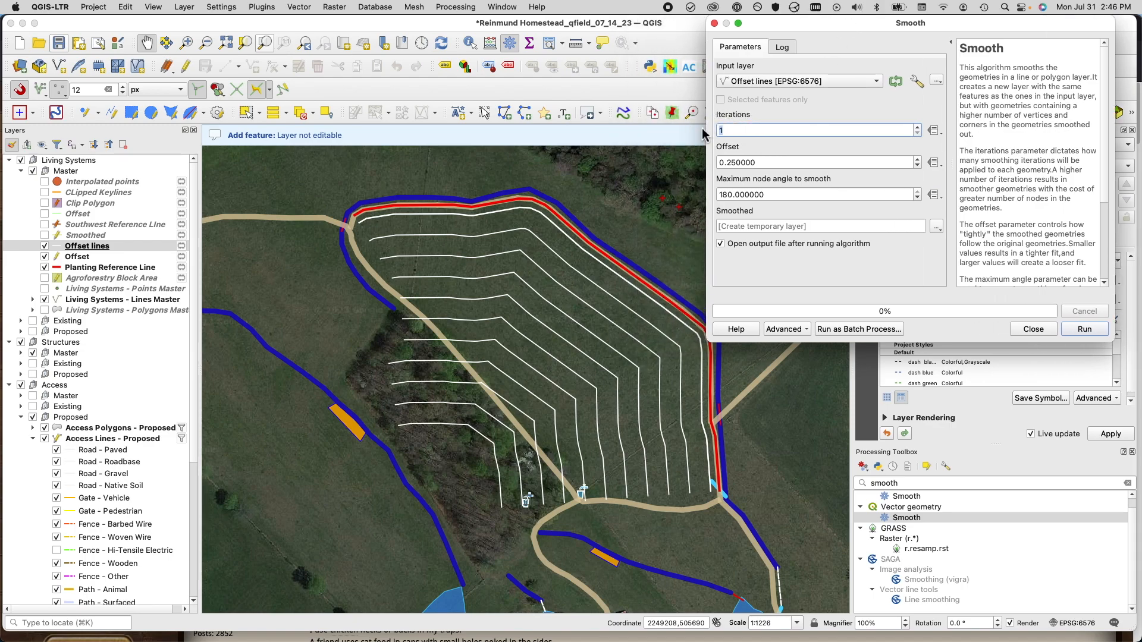
{"action": "type", "text": "5"}
{"action": "left_click", "coordinate": [1072, 332]}
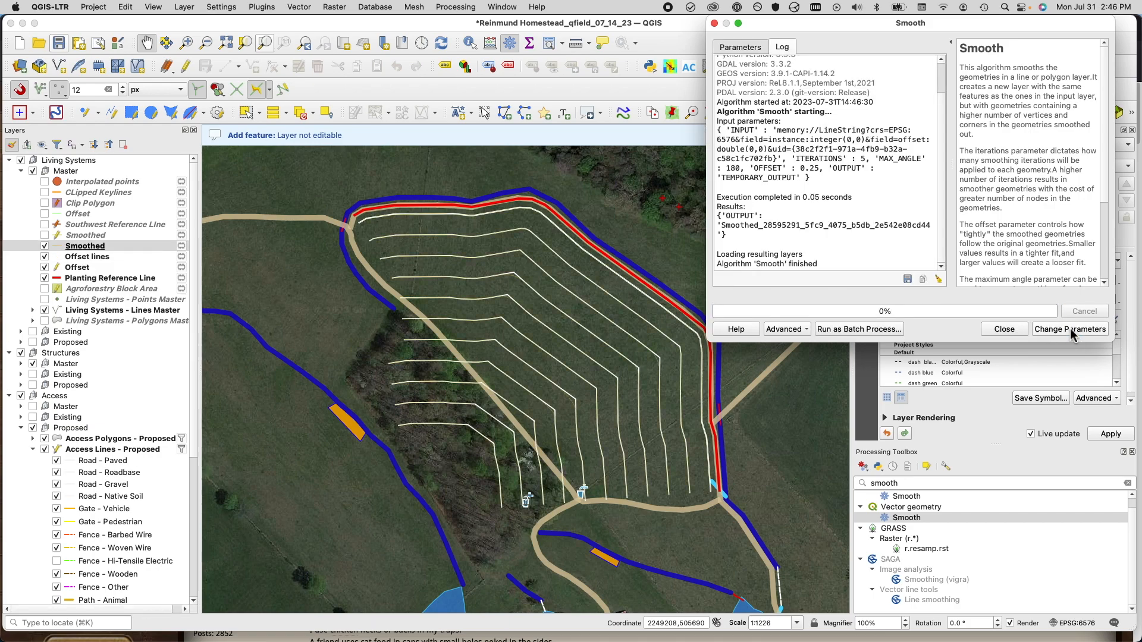
{"action": "left_click", "coordinate": [1004, 331]}
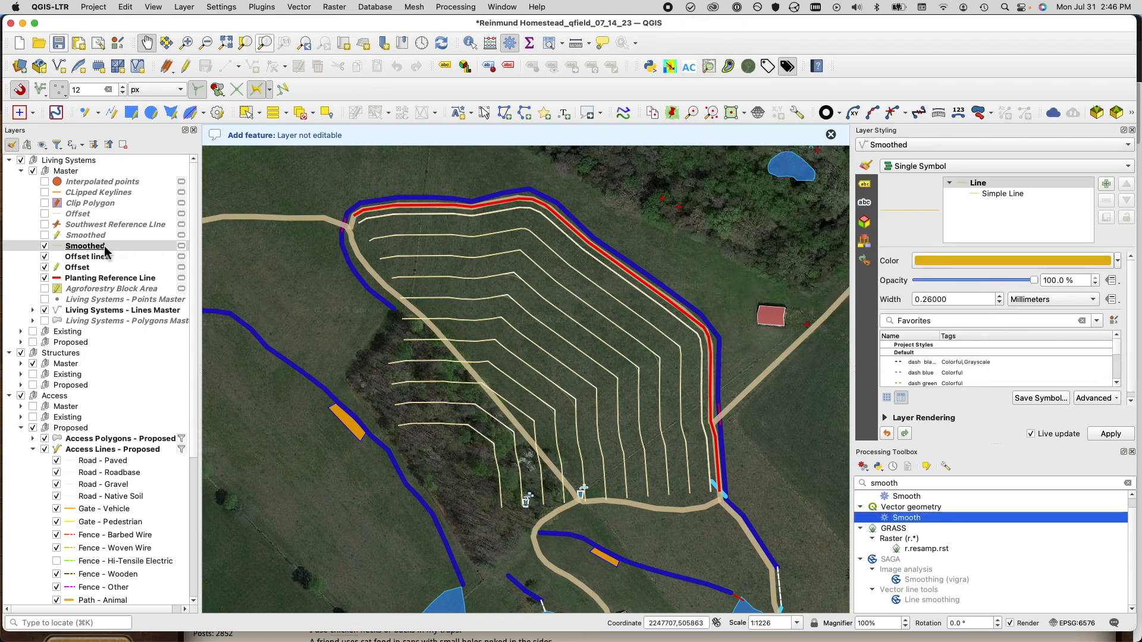
Step: Hide the Offset lines layer and style the new Smoothed layer in white with a width of 0.46 millimetres
{"action": "left_click", "coordinate": [45, 259]}
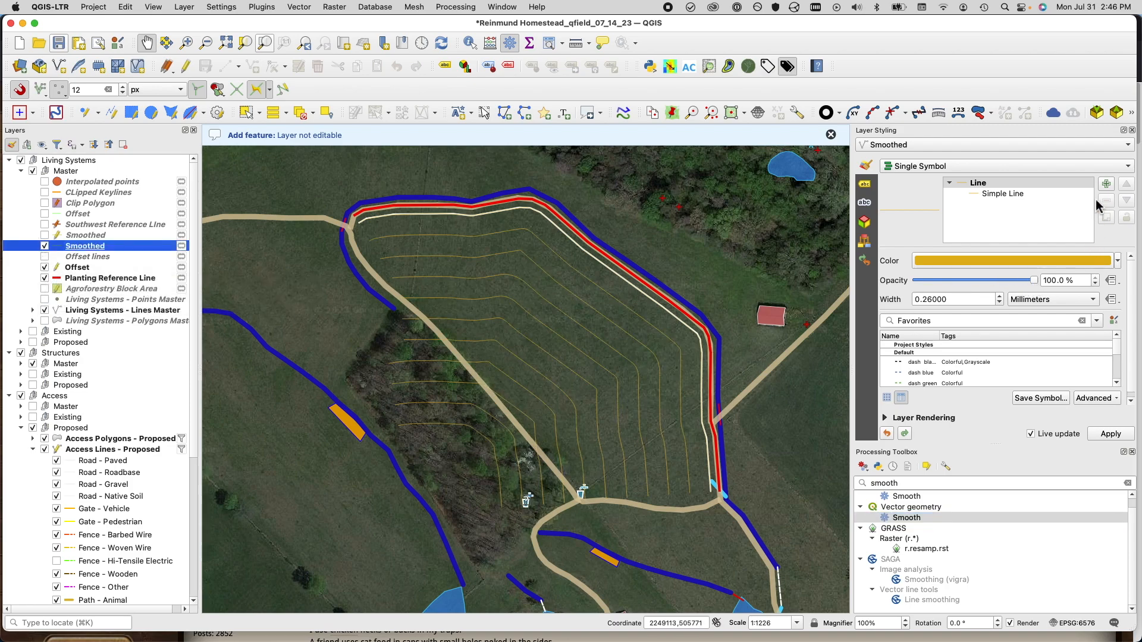
{"action": "left_click", "coordinate": [1018, 262]}
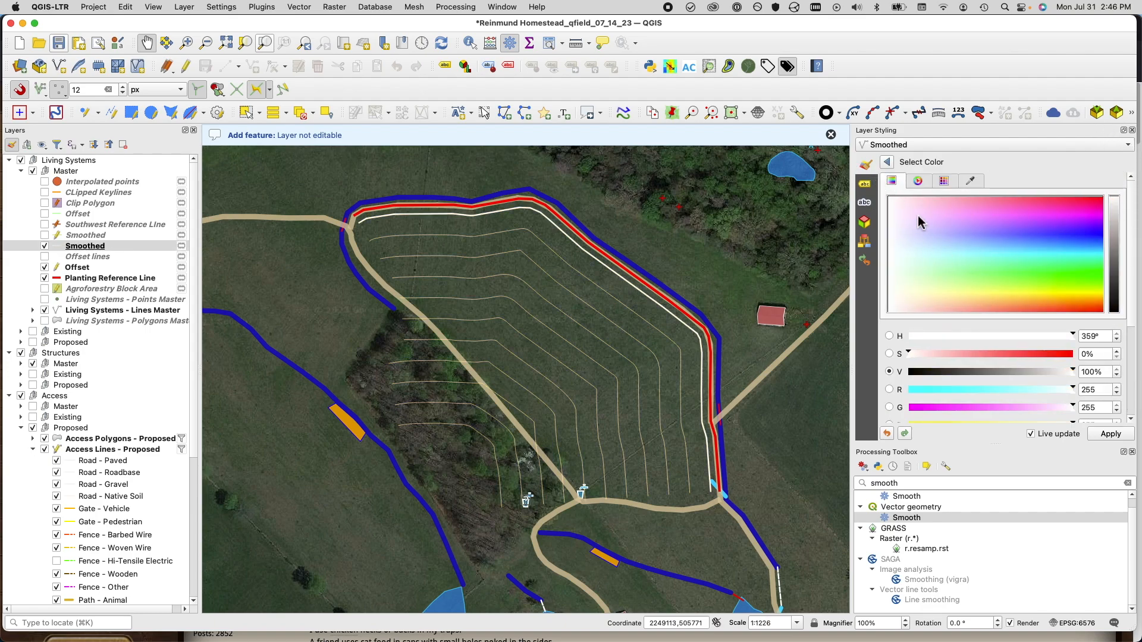
{"action": "left_click", "coordinate": [886, 165]}
{"action": "left_click", "coordinate": [1001, 296]}
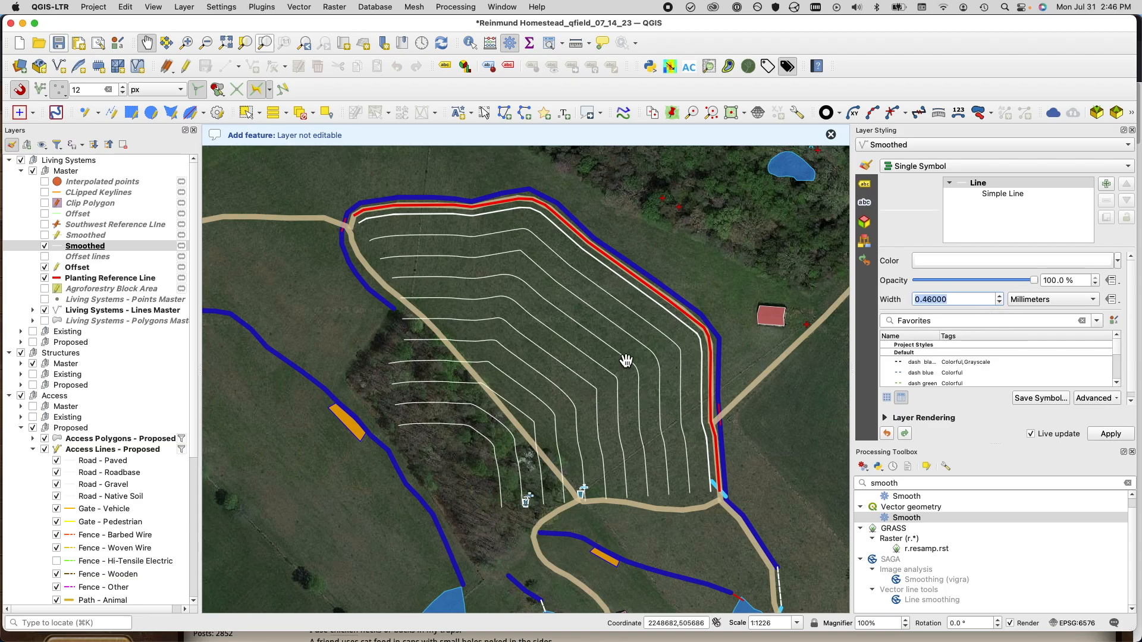
Step: Make the Smoothed layer editable and activate the Vertex Tool near the sharp eastern bend of the middle planting row
{"action": "scroll", "coordinate": [600, 394], "scroll_direction": "up", "scroll_amount": 2}
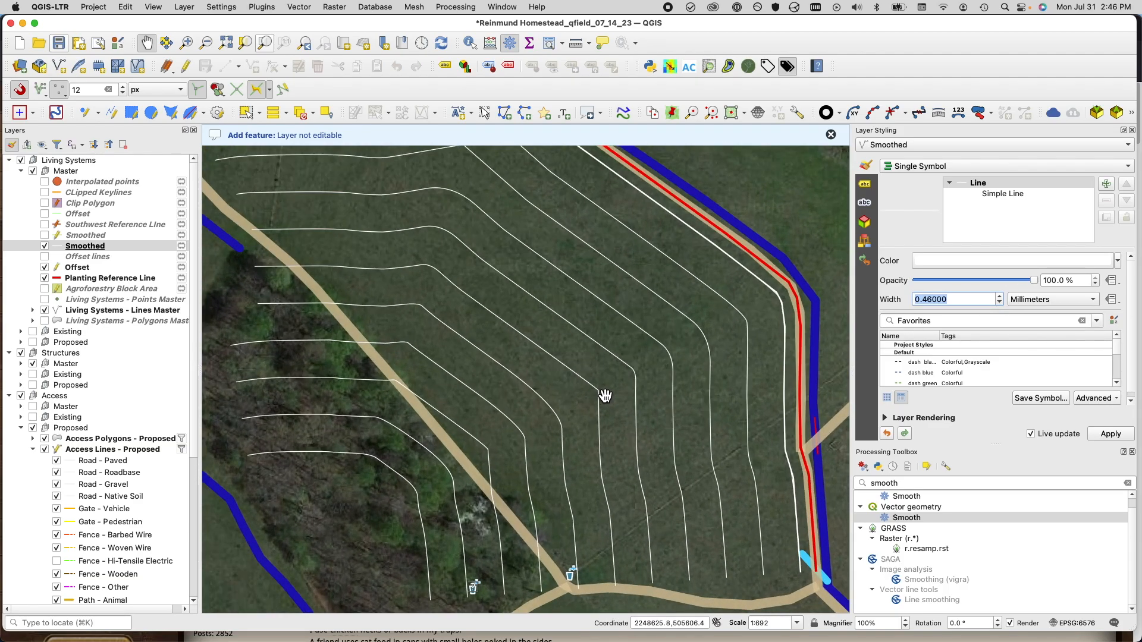
{"action": "scroll", "coordinate": [605, 396], "scroll_direction": "up", "scroll_amount": 5}
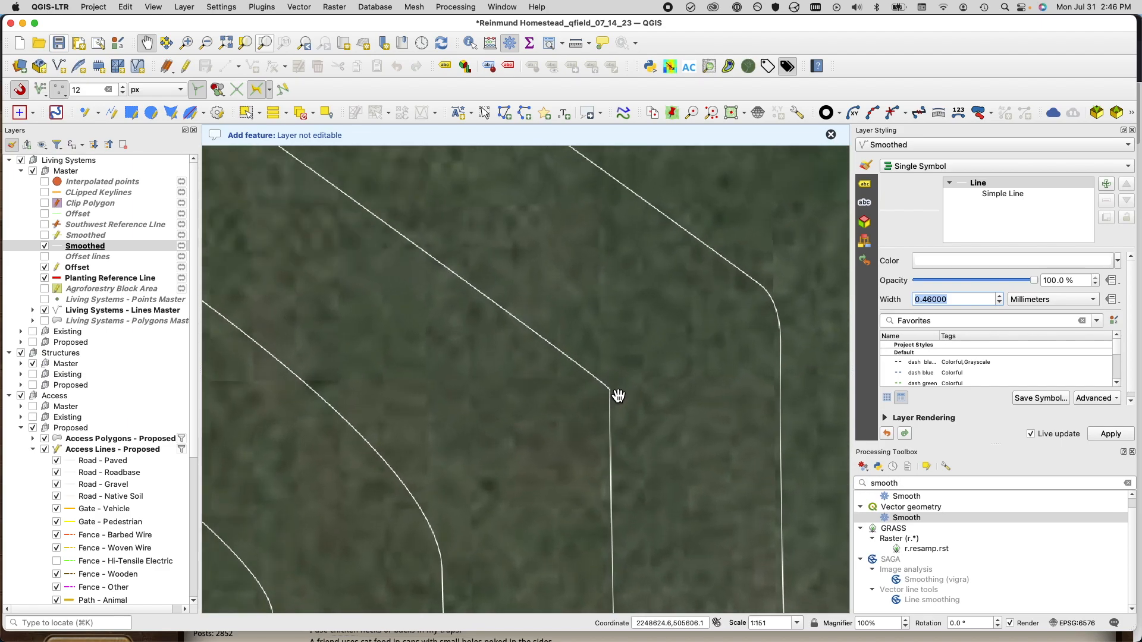
{"action": "left_click", "coordinate": [97, 247]}
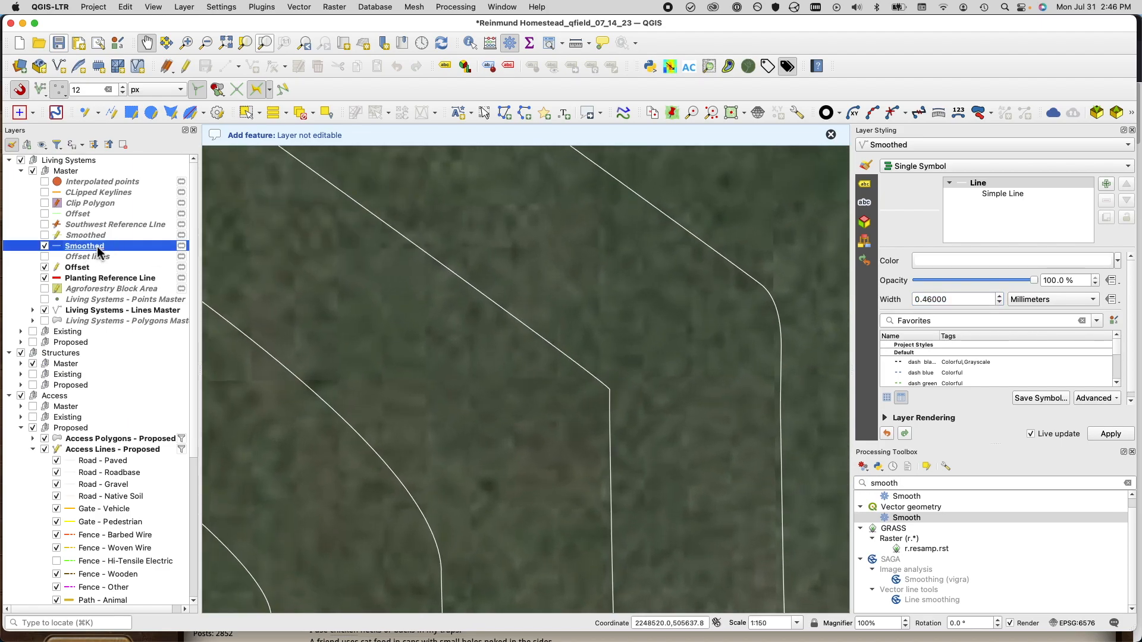
{"action": "left_click", "coordinate": [188, 66]}
{"action": "left_click", "coordinate": [273, 66]}
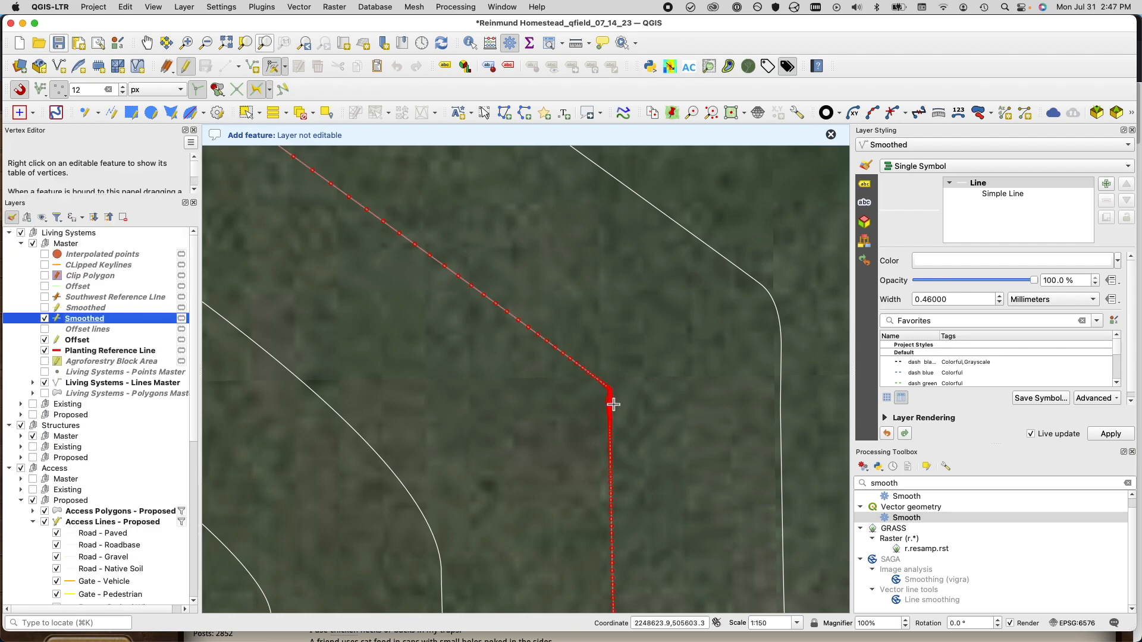
Step: Delete the clustered vertices at the sharp eastern bend of the middle planting row
{"action": "scroll", "coordinate": [614, 404], "scroll_direction": "up", "scroll_amount": 5}
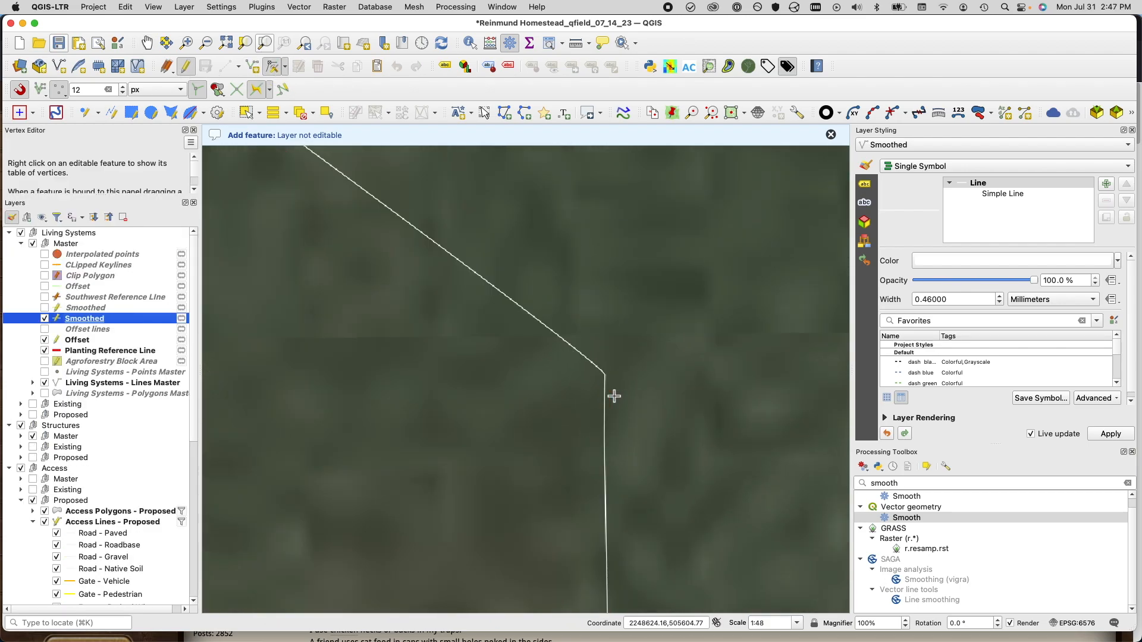
{"action": "left_click", "coordinate": [608, 377]}
{"action": "left_click", "coordinate": [608, 378]}
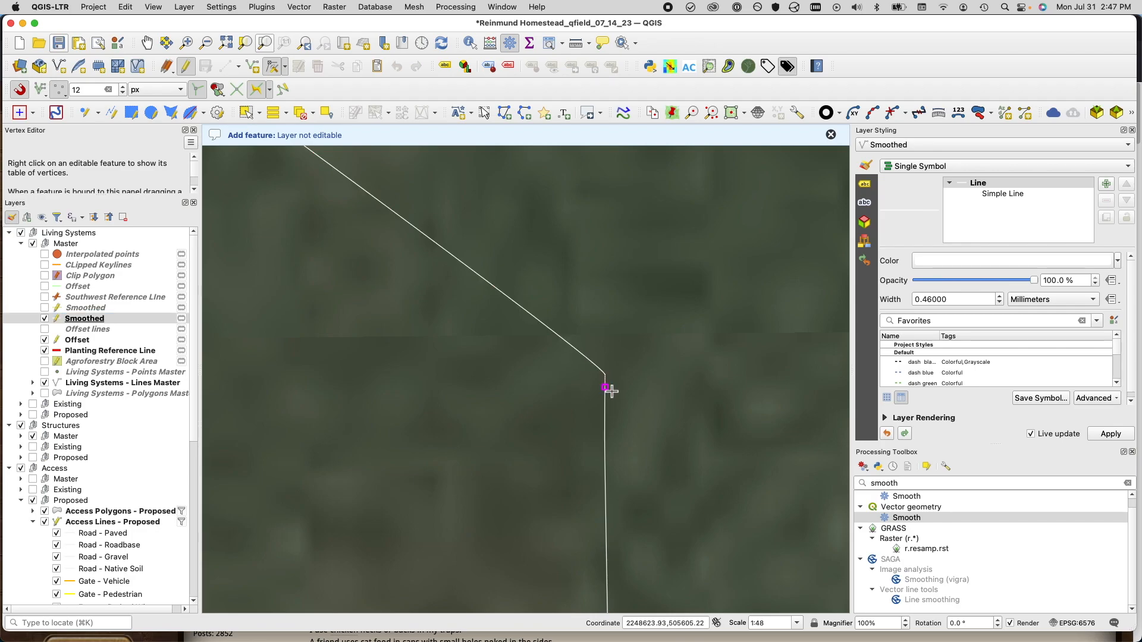
{"action": "left_click", "coordinate": [608, 423]}
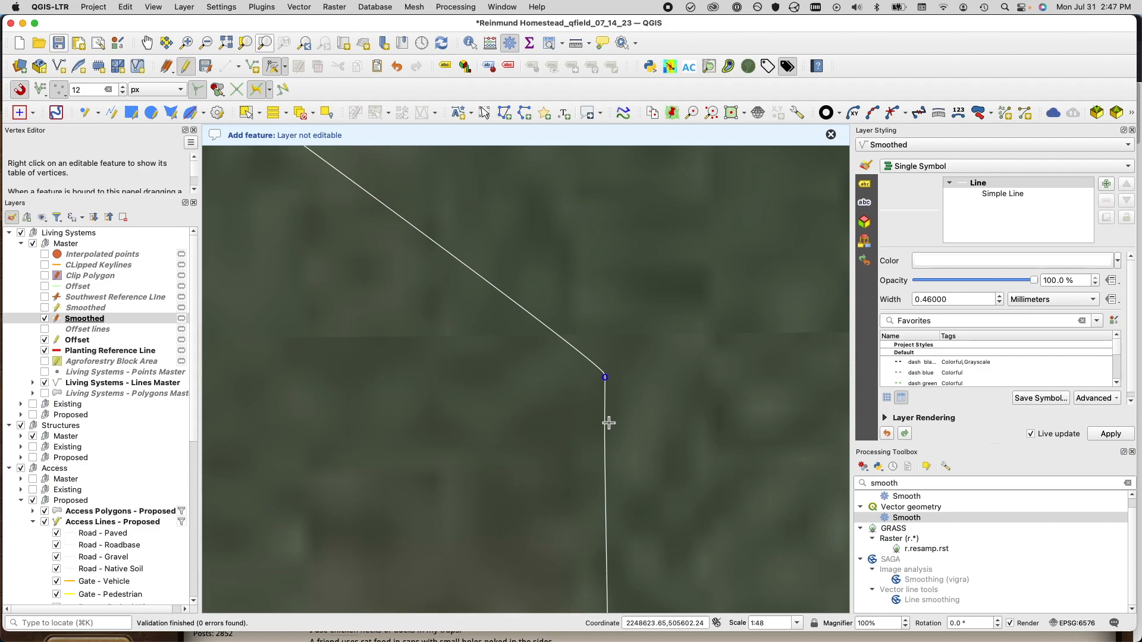
{"action": "key", "text": "Delete"}
{"action": "key", "text": "Delete"}
{"action": "key", "text": "Delete"}
{"action": "key", "text": "Delete"}
{"action": "scroll", "coordinate": [609, 423], "scroll_direction": "down", "scroll_amount": 5}
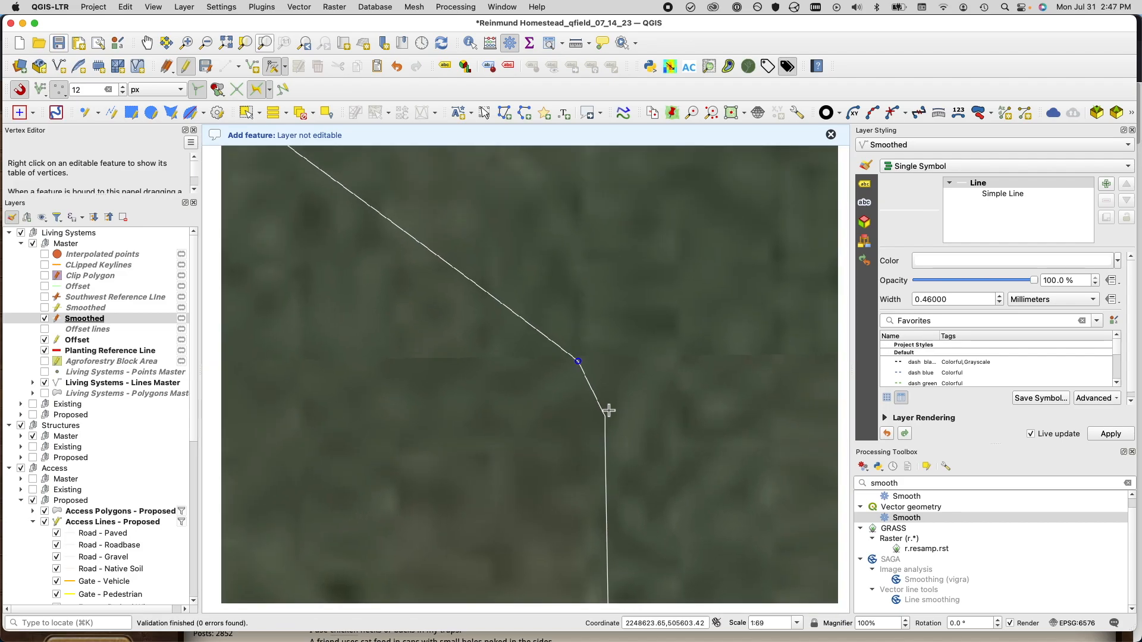
{"action": "scroll", "coordinate": [609, 411], "scroll_direction": "down", "scroll_amount": 2}
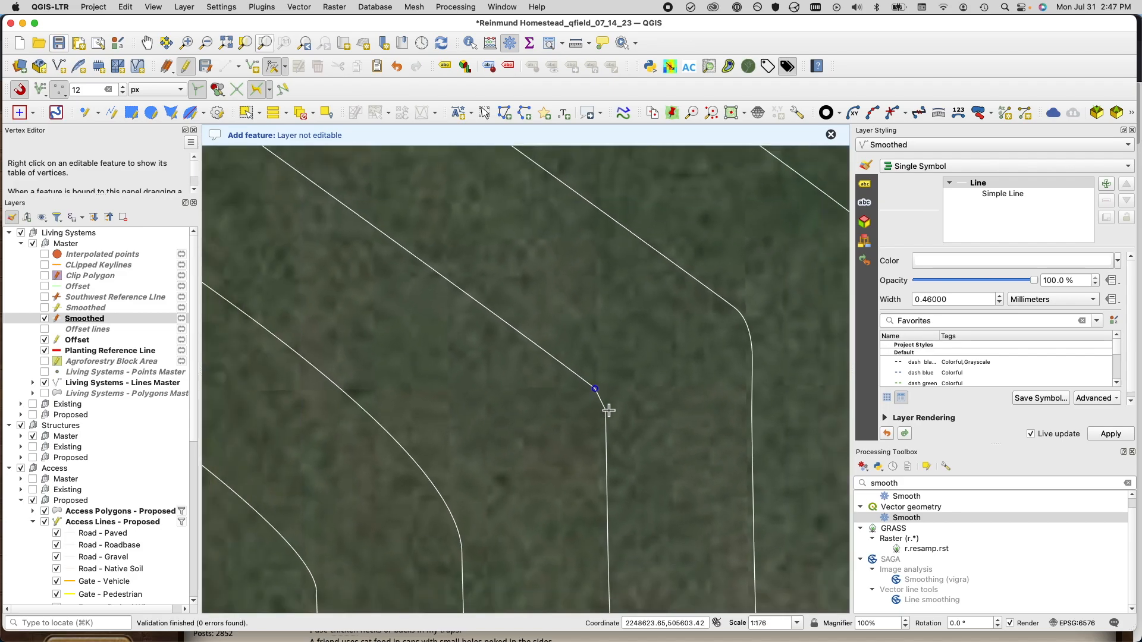
Step: Delete the remaining vertices just below that bend and shape the corner into a gradual curve with added, outward-moved vertices
{"action": "scroll", "coordinate": [599, 415], "scroll_direction": "up", "scroll_amount": 5}
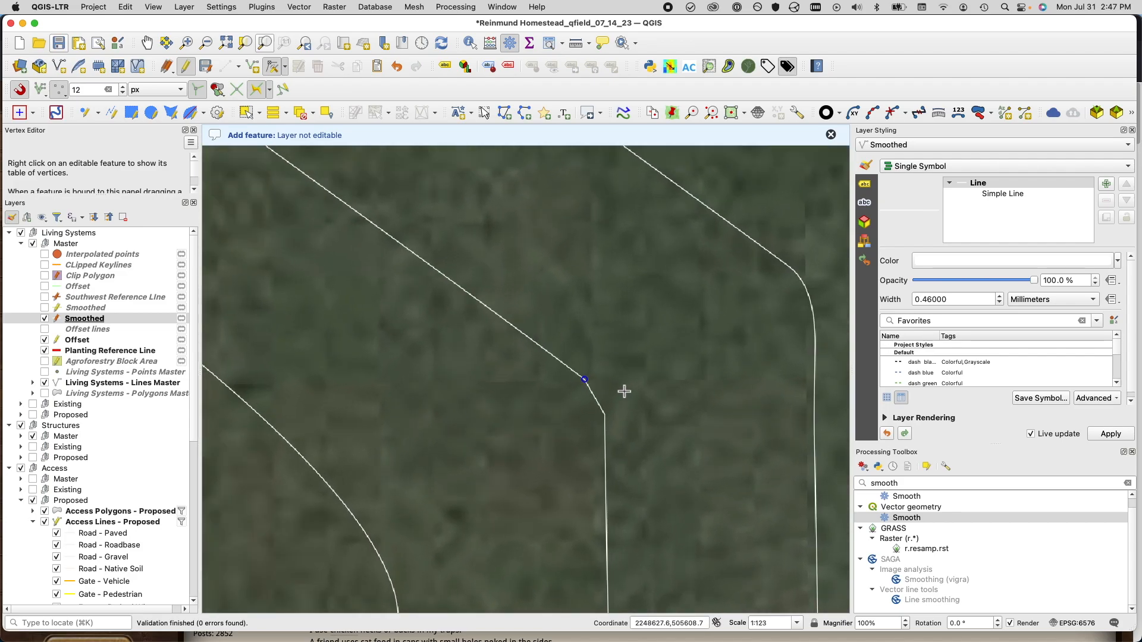
{"action": "scroll", "coordinate": [606, 419], "scroll_direction": "up", "scroll_amount": 2}
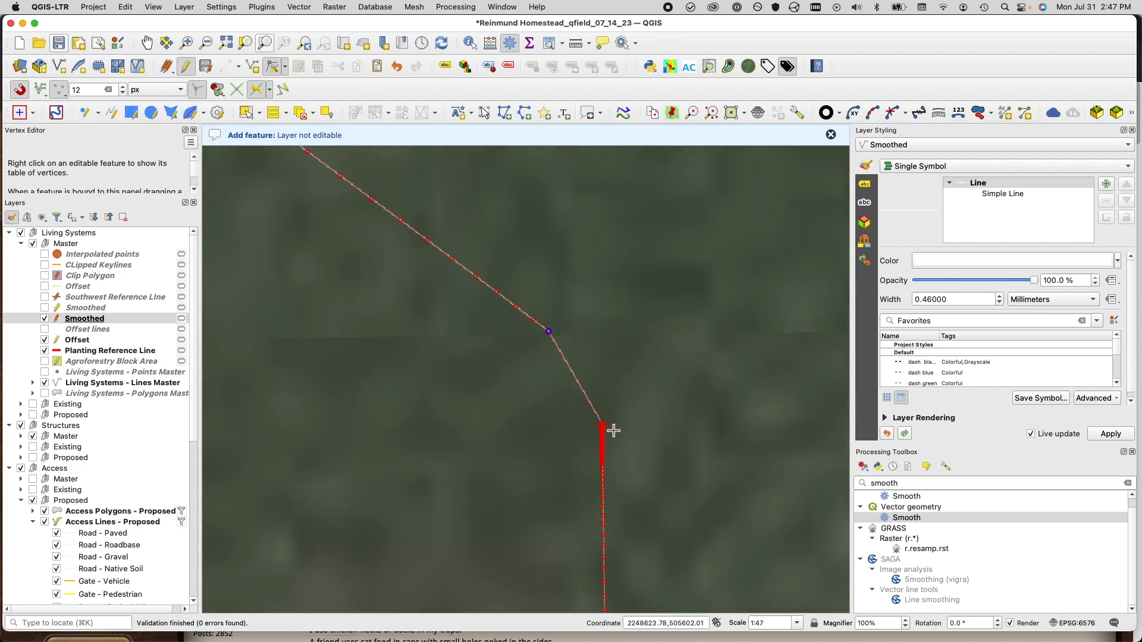
{"action": "left_click", "coordinate": [604, 447]}
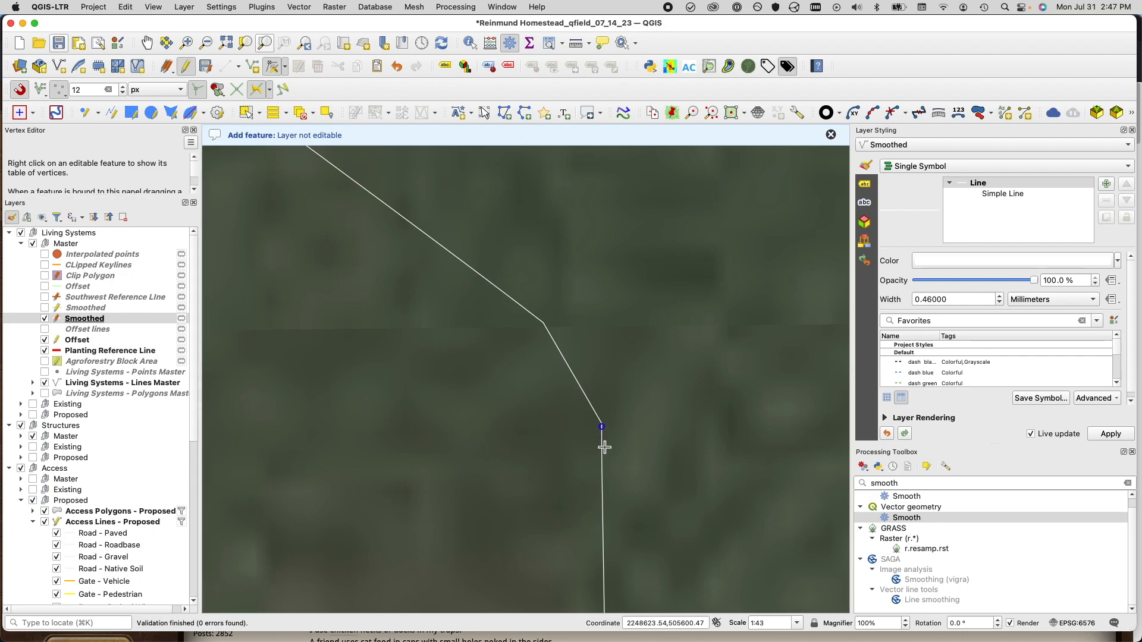
{"action": "key", "text": "Delete"}
{"action": "left_click", "coordinate": [586, 386]}
{"action": "left_click", "coordinate": [573, 383]}
{"action": "left_click", "coordinate": [591, 386]}
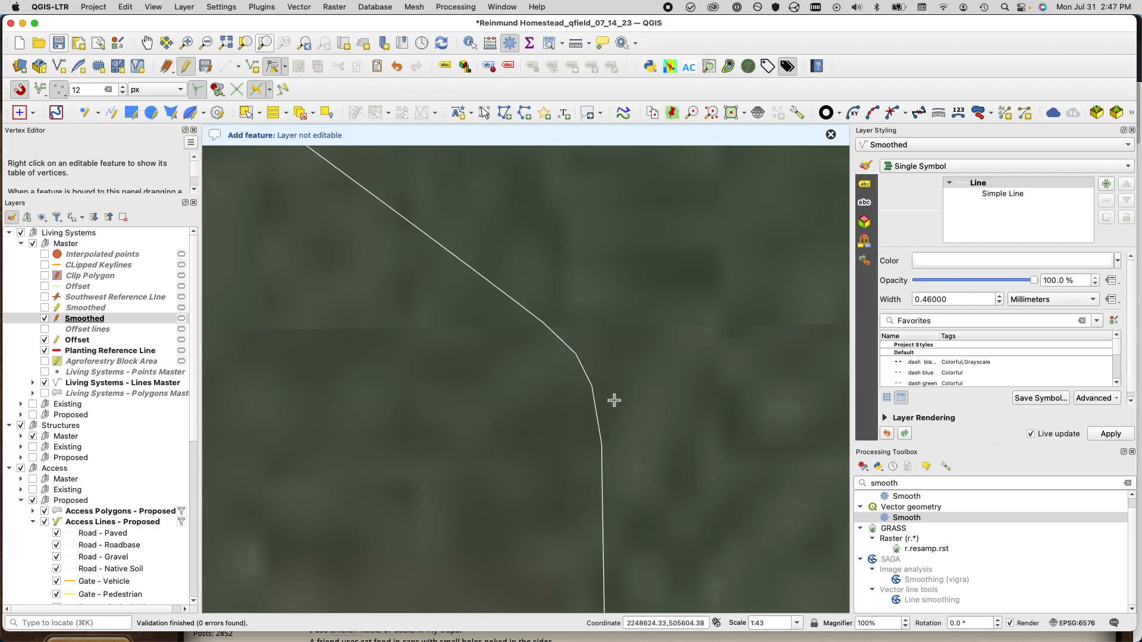
{"action": "scroll", "coordinate": [614, 400], "scroll_direction": "down", "scroll_amount": 3}
{"action": "scroll", "coordinate": [614, 400], "scroll_direction": "down", "scroll_amount": 4}
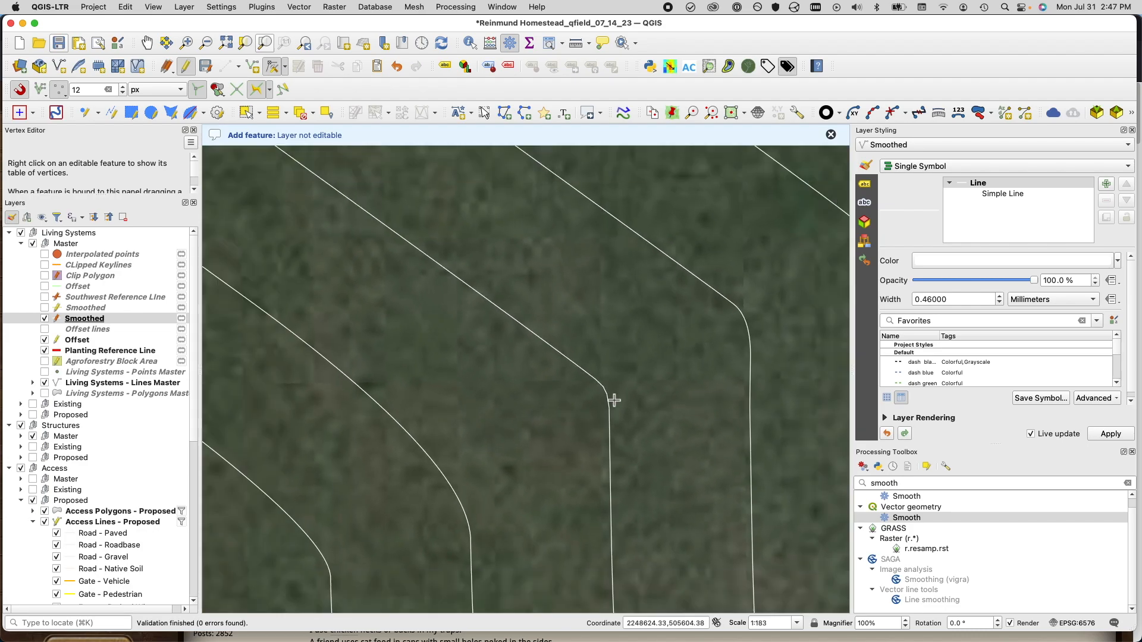
{"action": "scroll", "coordinate": [614, 400], "scroll_direction": "down", "scroll_amount": 1}
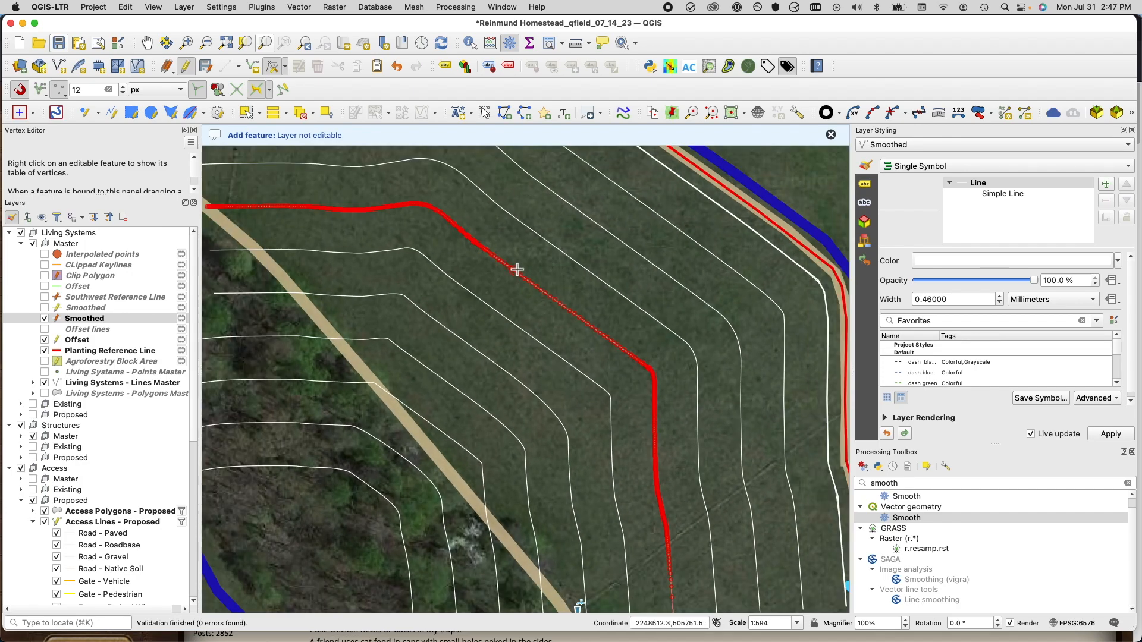
Step: Delete the clustered vertices at the sharp northern bend of the second smoothed row and round it with an added vertex
{"action": "scroll", "coordinate": [426, 291], "scroll_direction": "down", "scroll_amount": 2}
{"action": "scroll", "coordinate": [447, 177], "scroll_direction": "up", "scroll_amount": 5}
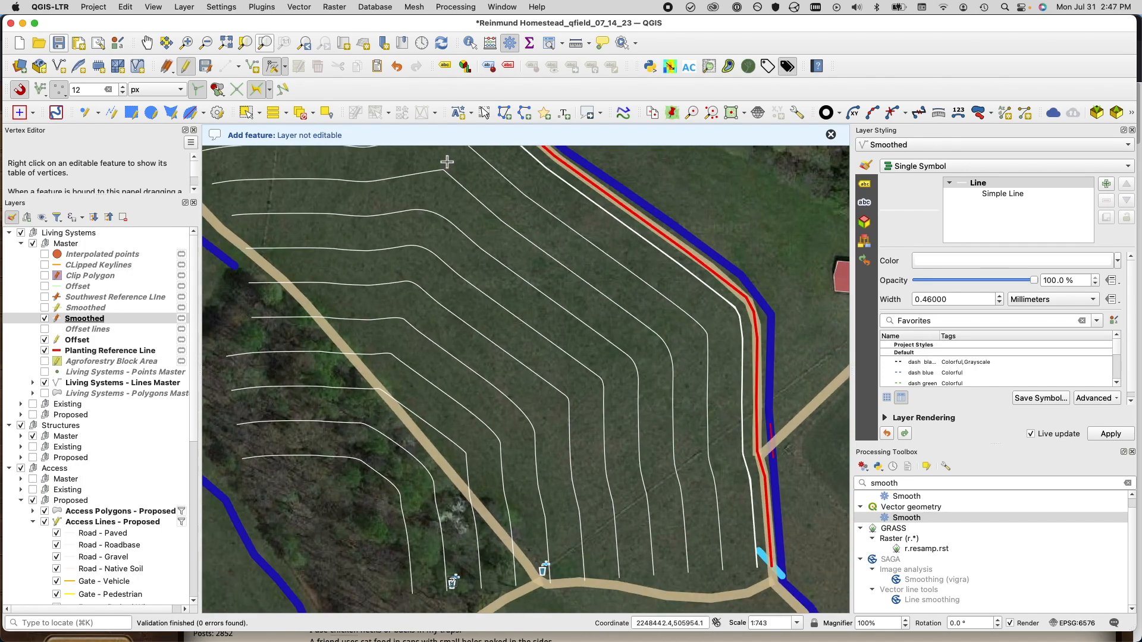
{"action": "scroll", "coordinate": [437, 157], "scroll_direction": "up", "scroll_amount": 5}
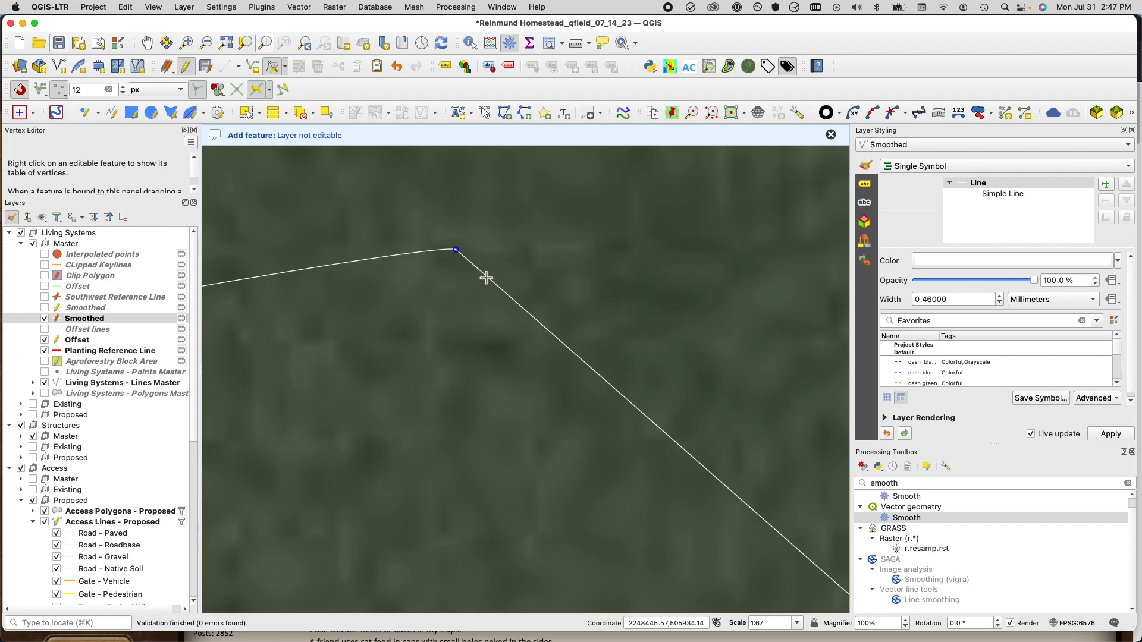
{"action": "key", "text": "Delete"}
{"action": "key", "text": "Delete"}
{"action": "left_click", "coordinate": [429, 270]}
{"action": "left_click", "coordinate": [428, 262]}
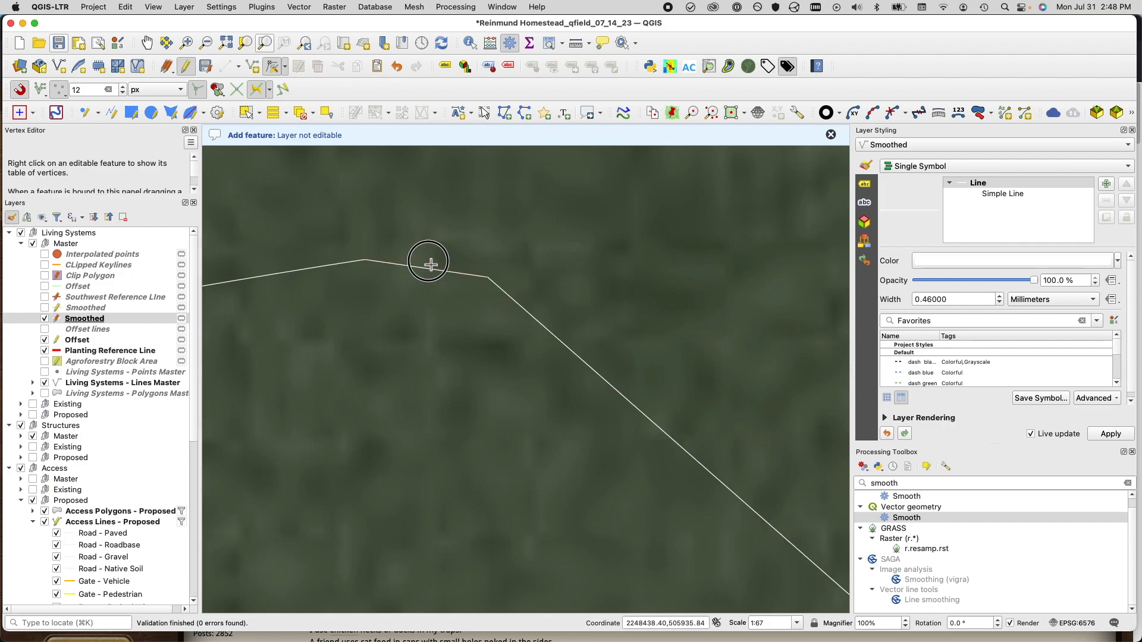
{"action": "scroll", "coordinate": [540, 375], "scroll_direction": "down", "scroll_amount": 5}
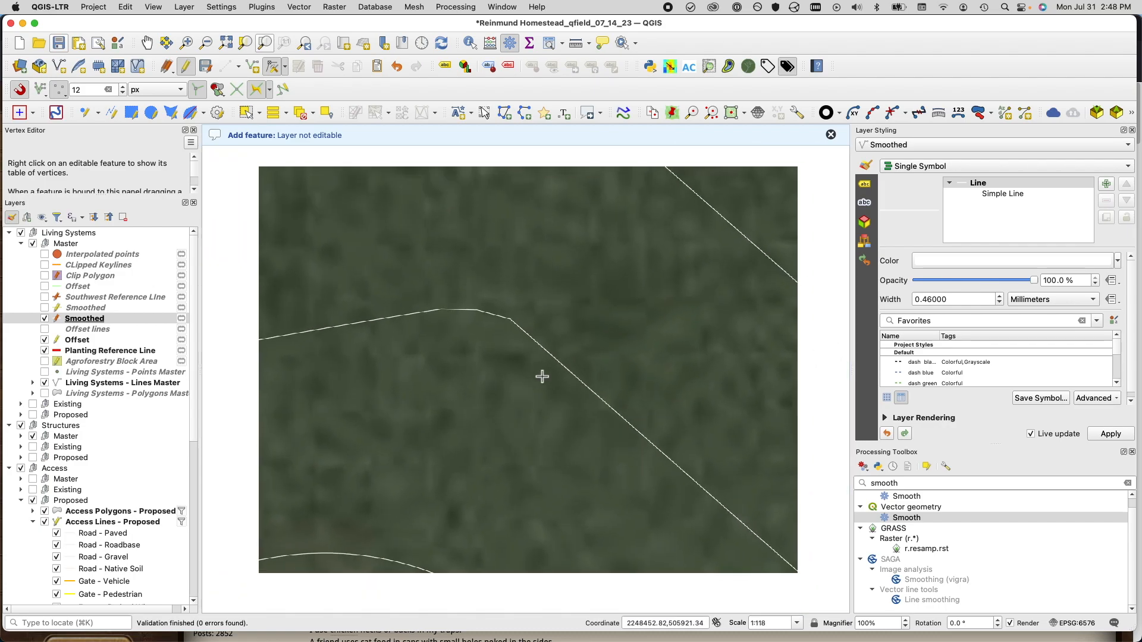
Step: Save the vertex edits made to the Smoothed layer
{"action": "scroll", "coordinate": [542, 376], "scroll_direction": "down", "scroll_amount": 6}
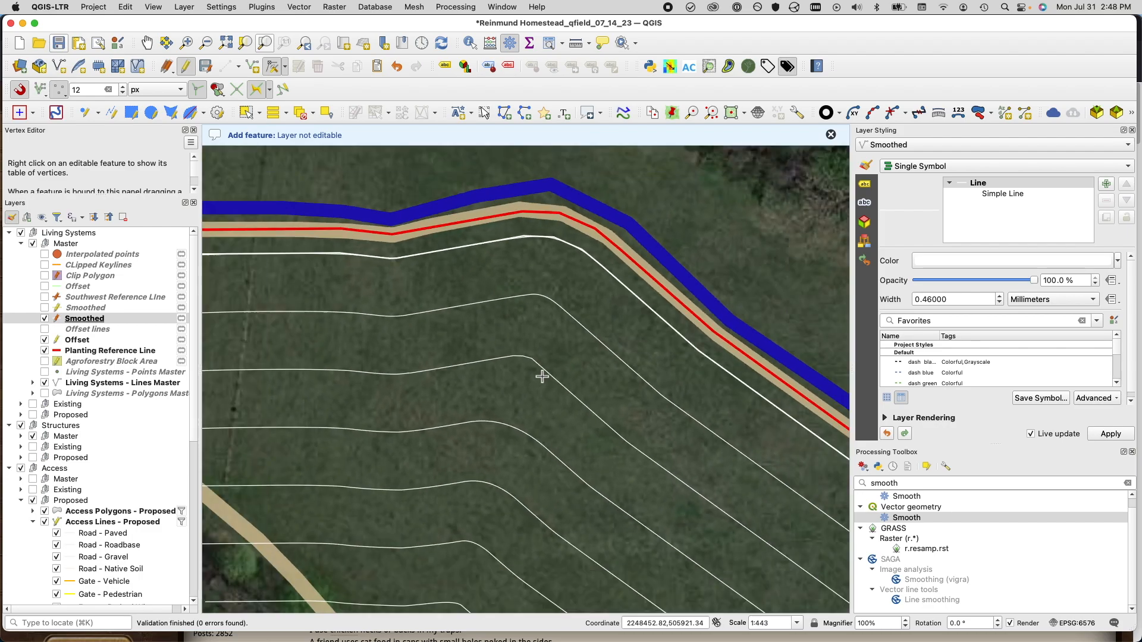
{"action": "scroll", "coordinate": [542, 376], "scroll_direction": "down", "scroll_amount": 2}
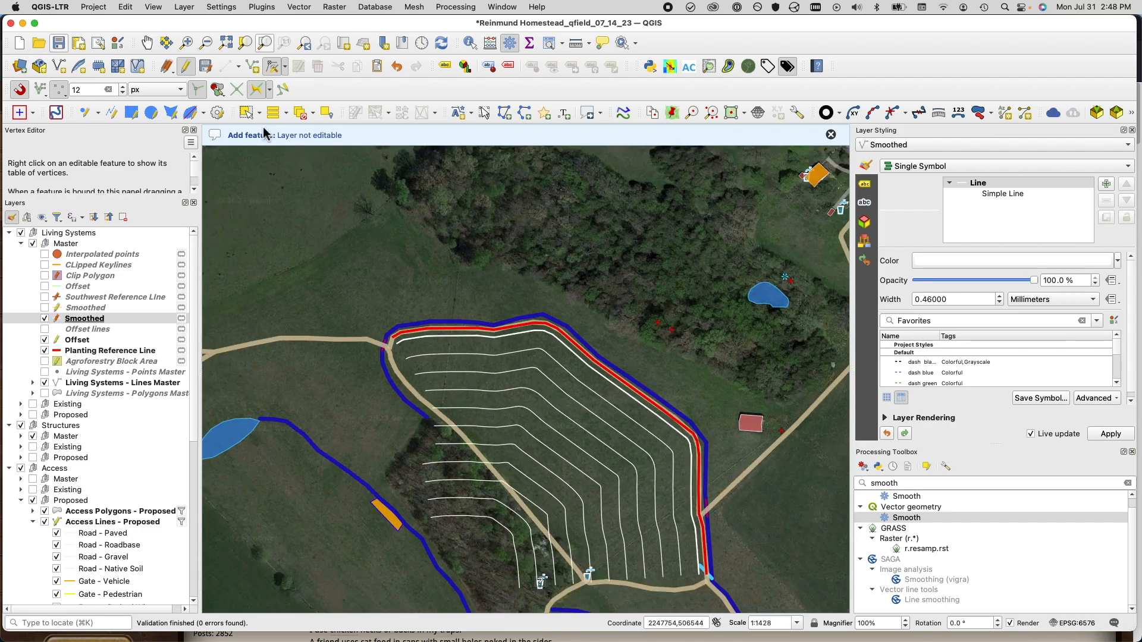
{"action": "left_click", "coordinate": [205, 66]}
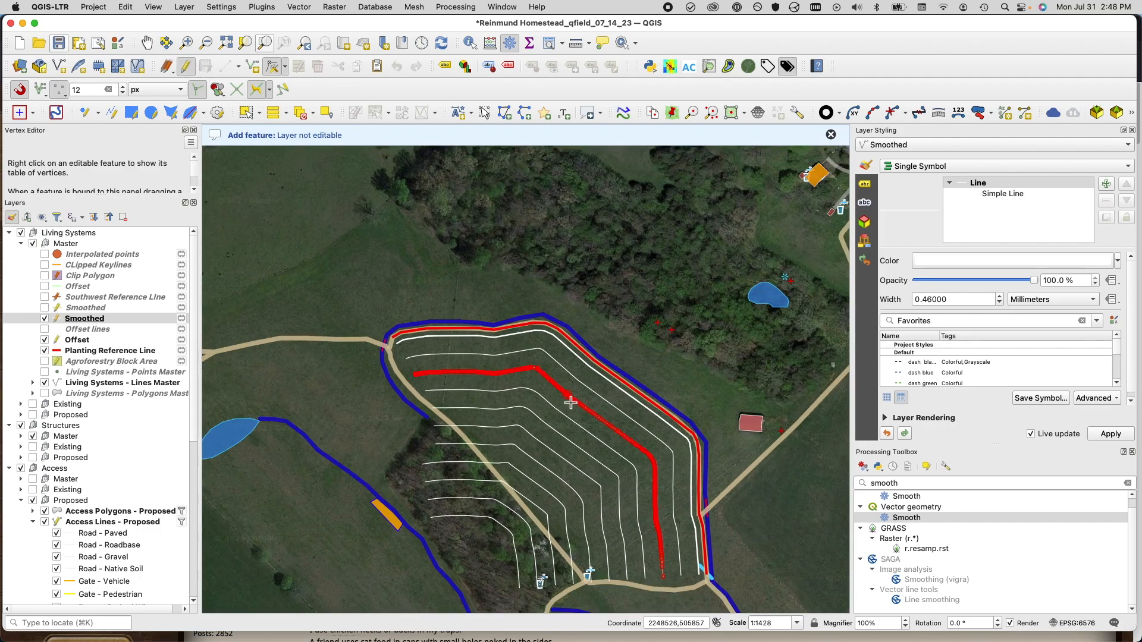
{"action": "left_click", "coordinate": [152, 43]}
{"action": "left_click_drag", "start_coordinate": [632, 358], "coordinate": [598, 258]}
{"action": "scroll", "coordinate": [571, 490], "scroll_direction": "up", "scroll_amount": 2}
{"action": "left_click_drag", "start_coordinate": [475, 327], "coordinate": [516, 418]}
{"action": "scroll", "coordinate": [517, 419], "scroll_direction": "up", "scroll_amount": 1}
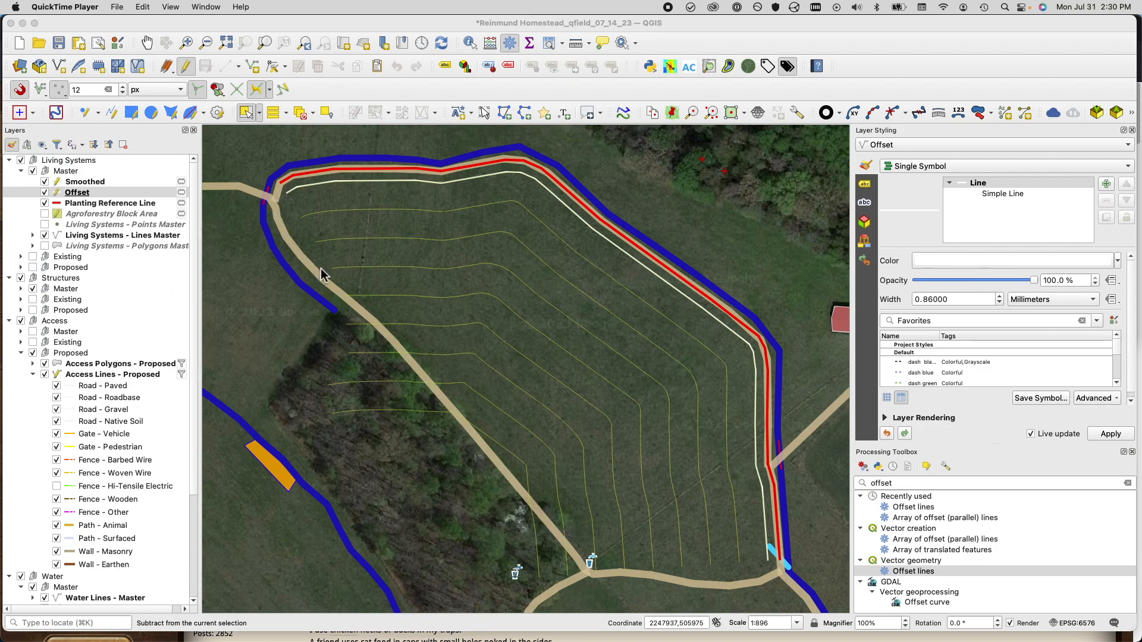
Step: Create a temporary scratch layer named "Southwest Reference LIne" in the Master group, with LineString geometry and CRS EPSG:6576
{"action": "left_click", "coordinate": [767, 549]}
{"action": "left_click", "coordinate": [79, 172]}
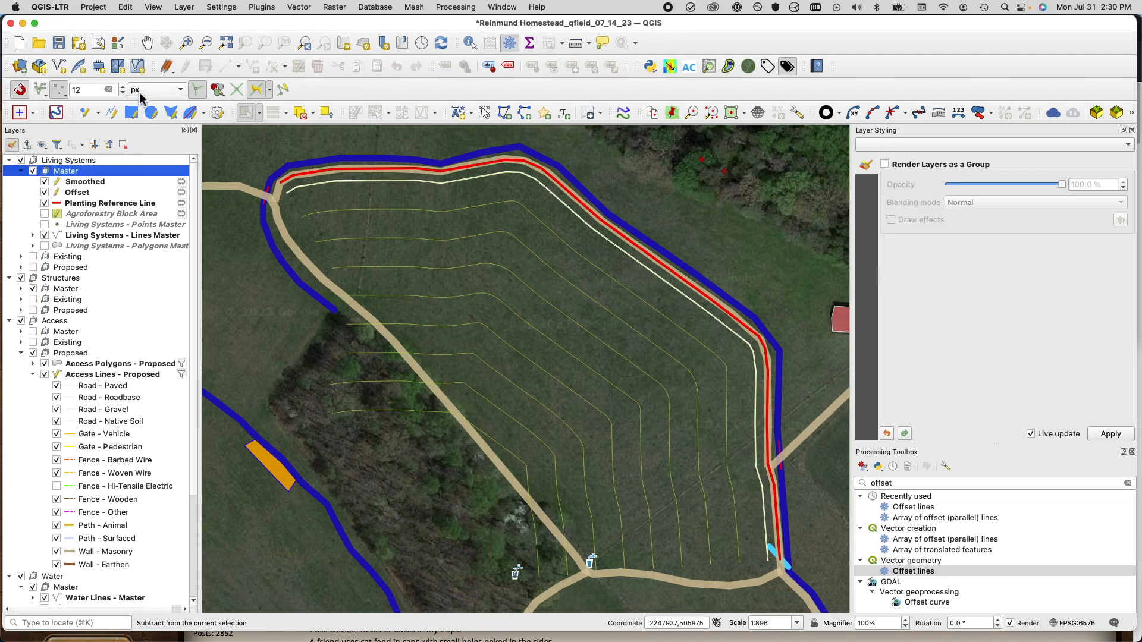
{"action": "left_click", "coordinate": [99, 68]}
{"action": "type", "text": "Southwest Reference LIne"}
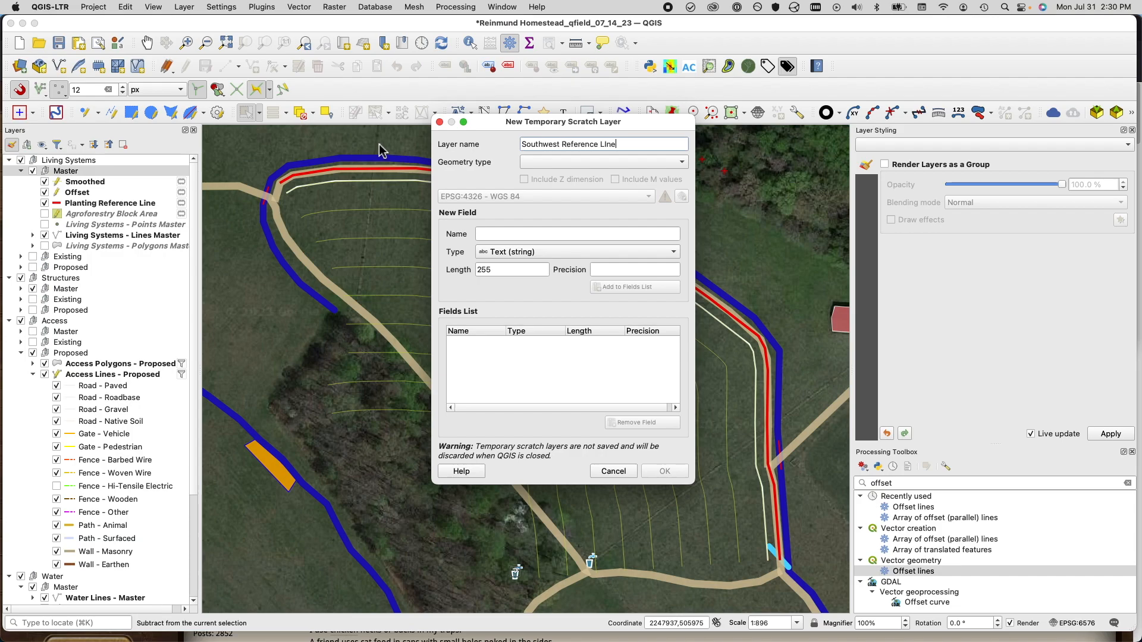
{"action": "left_click", "coordinate": [541, 162]}
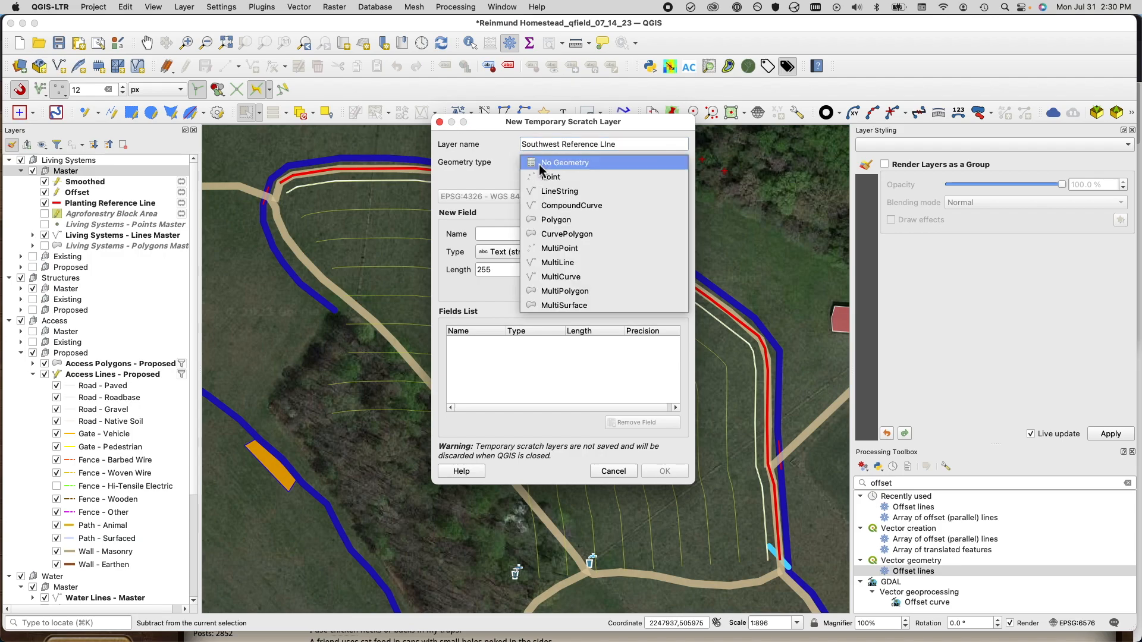
{"action": "left_click", "coordinate": [544, 191]}
{"action": "left_click", "coordinate": [550, 204]}
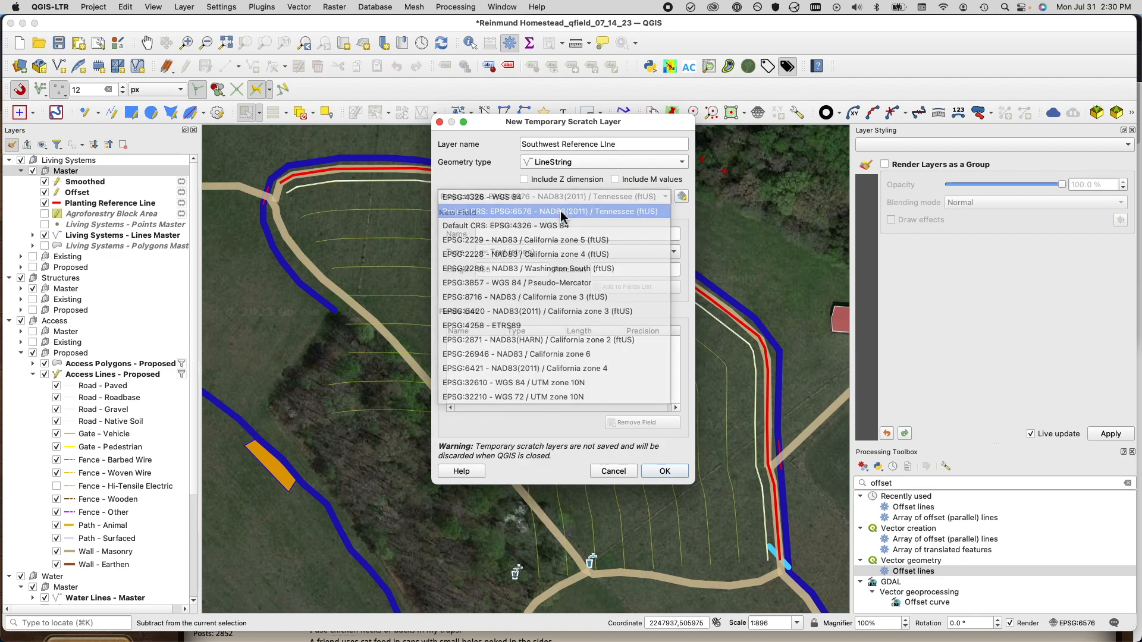
{"action": "left_click", "coordinate": [559, 213]}
{"action": "left_click", "coordinate": [664, 471]}
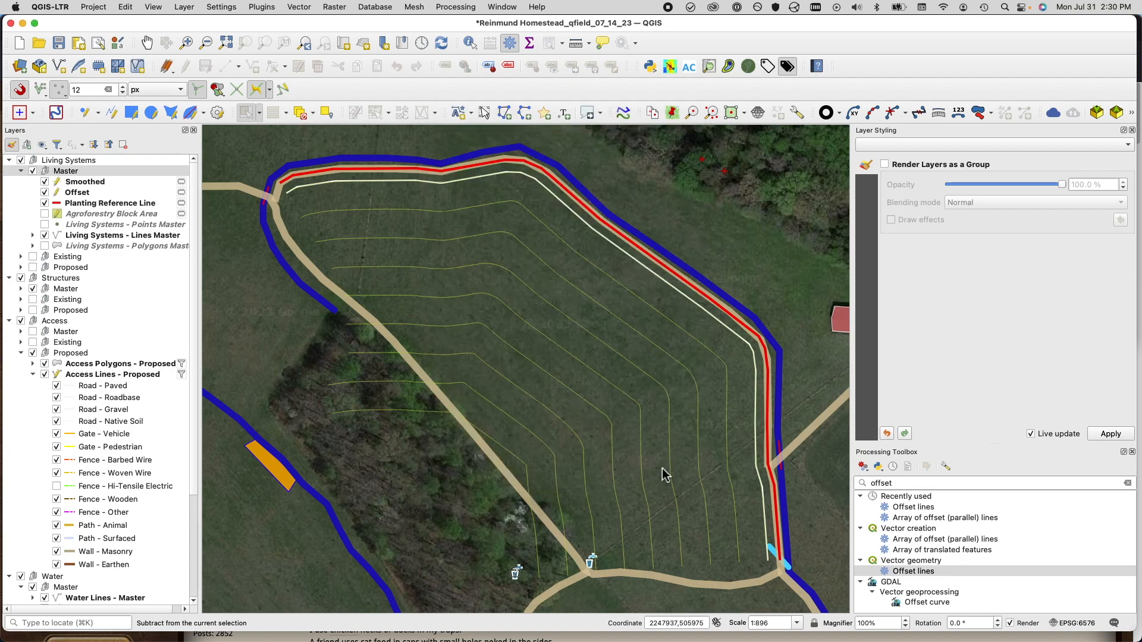
Step: Trace a reference line along the block's southwest and south road from the northwest bend through the southern junction to the southeast corner
{"action": "left_click", "coordinate": [258, 90]}
{"action": "left_click", "coordinate": [252, 66]}
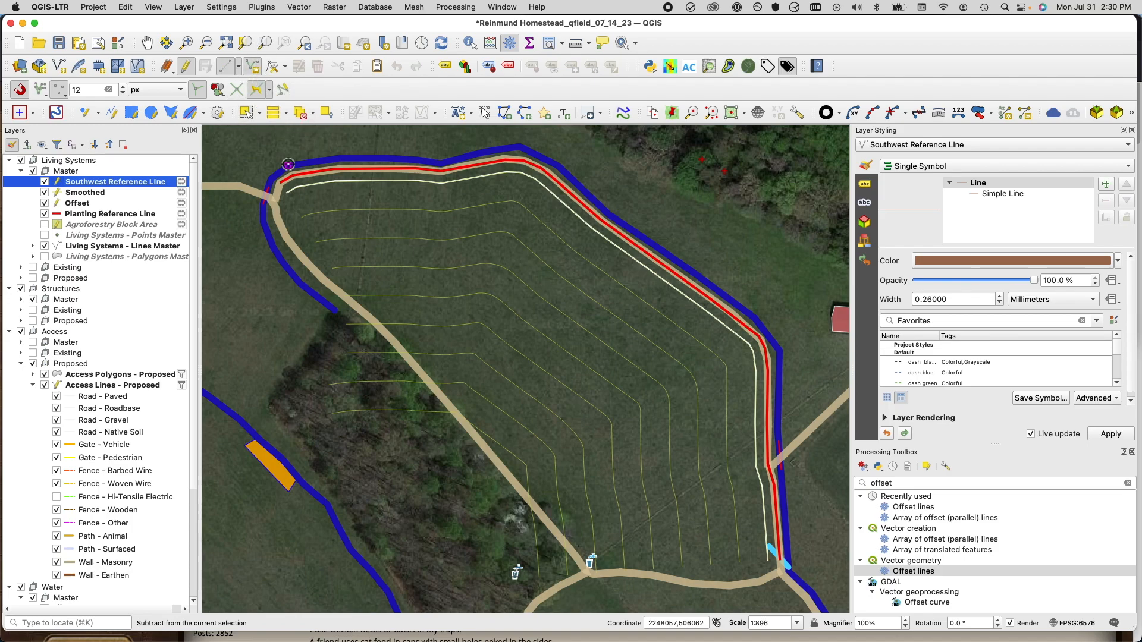
{"action": "left_click", "coordinate": [276, 210]}
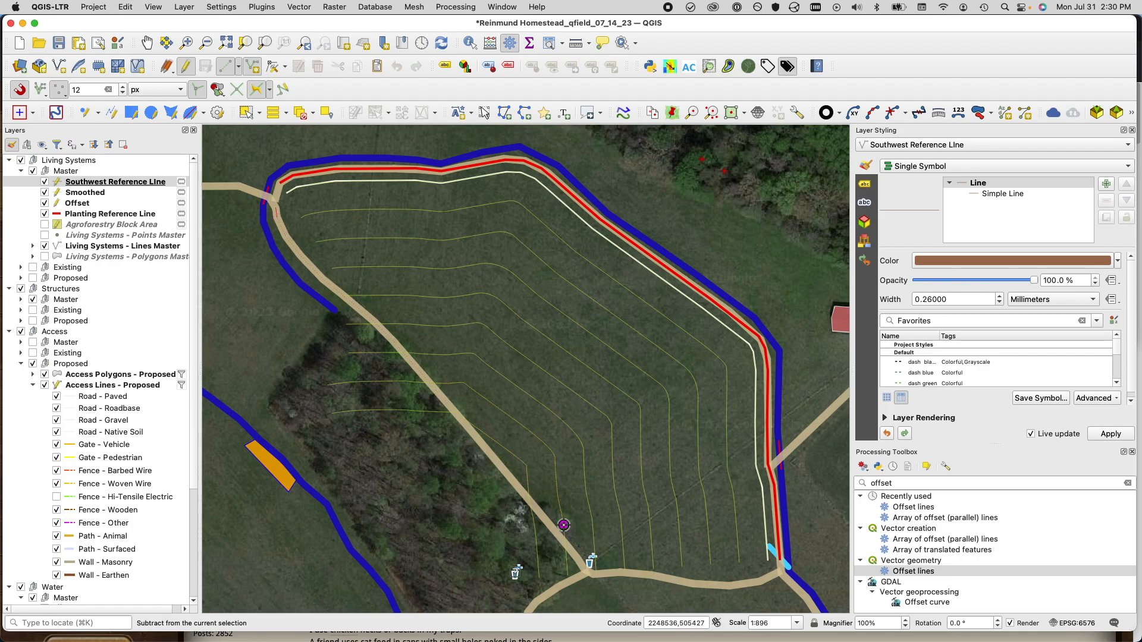
{"action": "left_click", "coordinate": [584, 568]}
{"action": "left_click", "coordinate": [780, 576]}
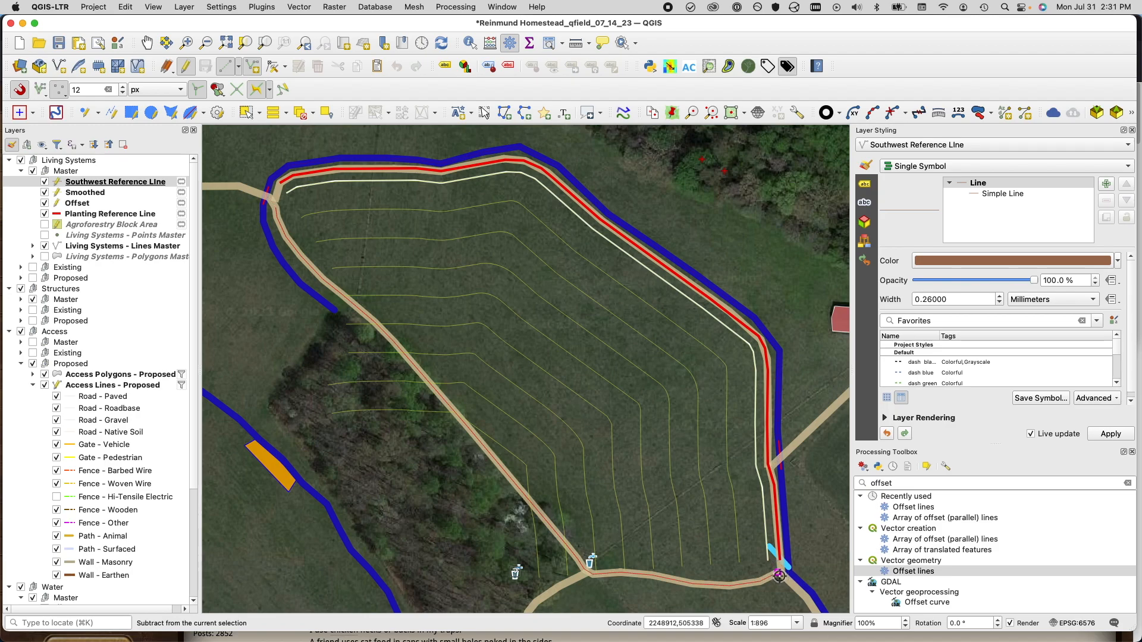
{"action": "right_click", "coordinate": [779, 576]}
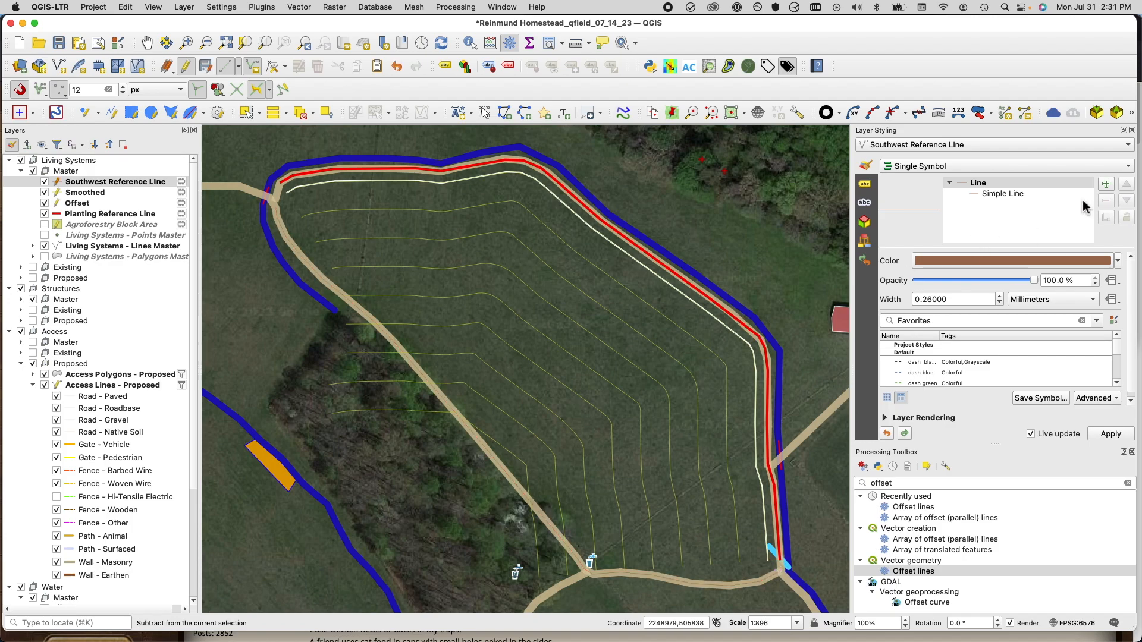
Step: Set the line width of the Southwest Reference LIne layer to 0.86 millimetres
{"action": "left_click", "coordinate": [999, 296]}
{"action": "left_click", "coordinate": [1000, 297]}
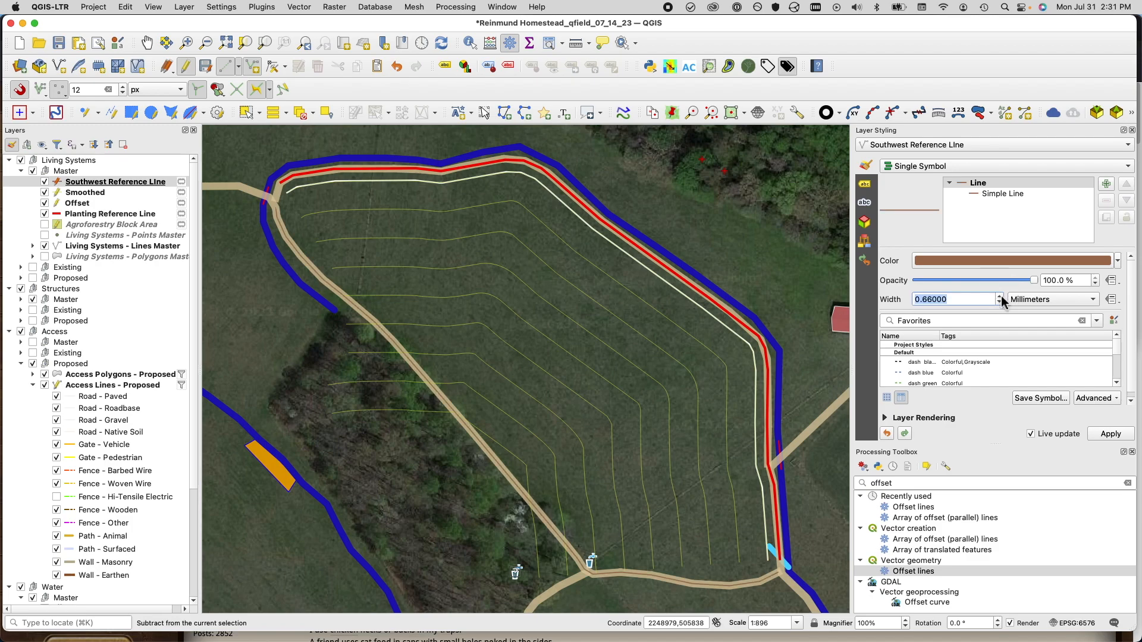
{"action": "left_click", "coordinate": [1001, 297]}
Step: Offset the Southwest Reference LIne layer by 21 feet with 16 segments and round joins into a temporary layer
{"action": "left_click", "coordinate": [107, 183]}
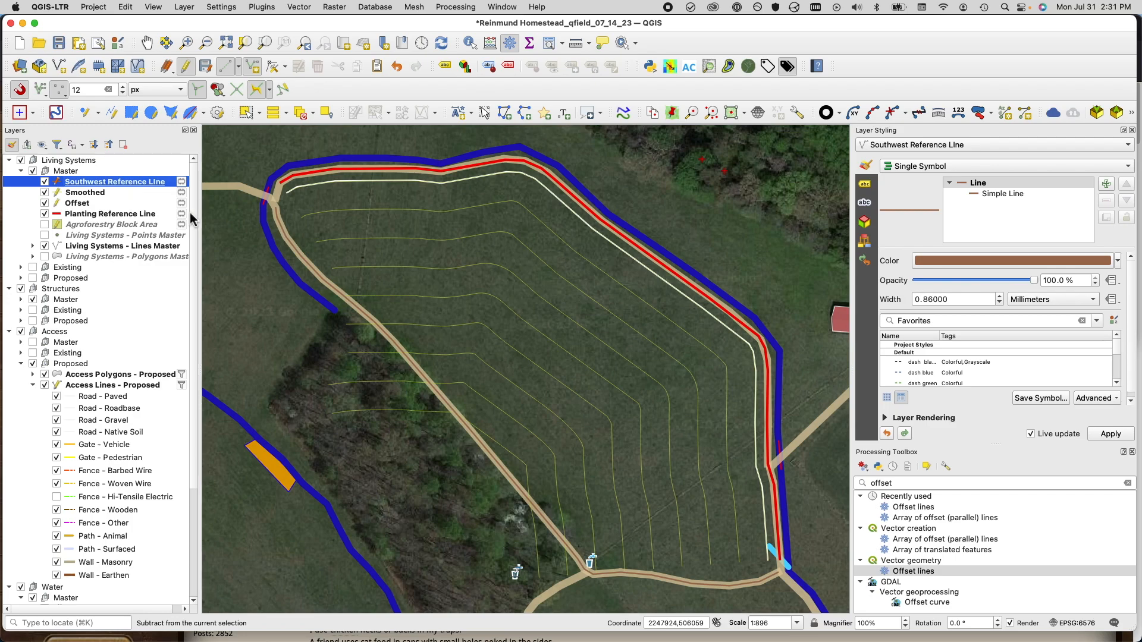
{"action": "double_click", "coordinate": [909, 483]}
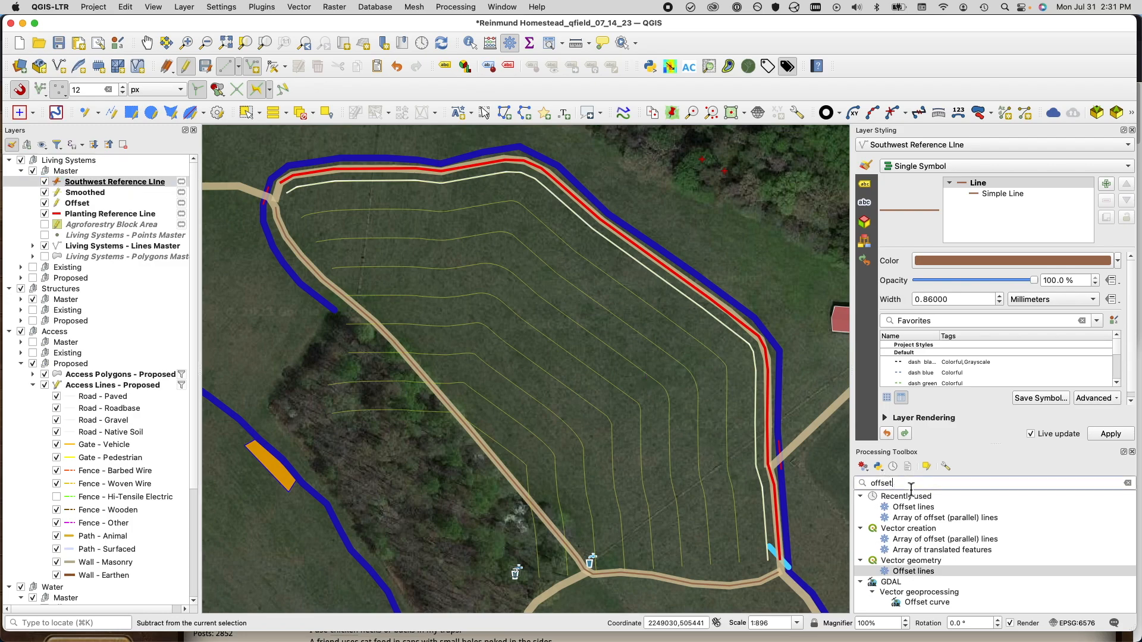
{"action": "double_click", "coordinate": [914, 572]}
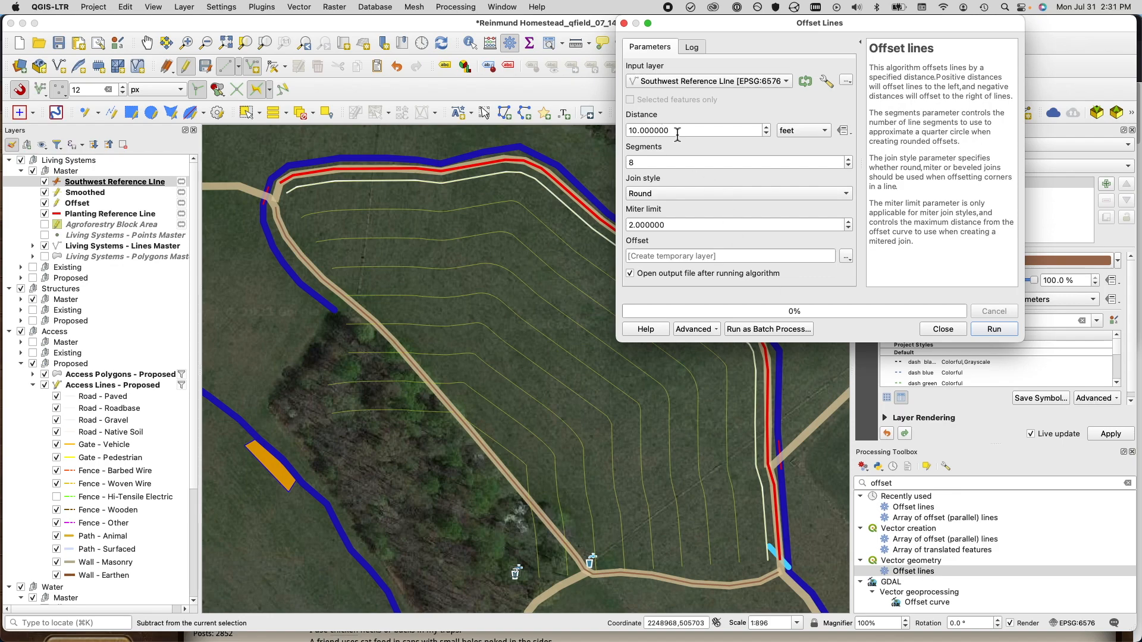
{"action": "left_click_drag", "start_coordinate": [687, 131], "coordinate": [601, 135]}
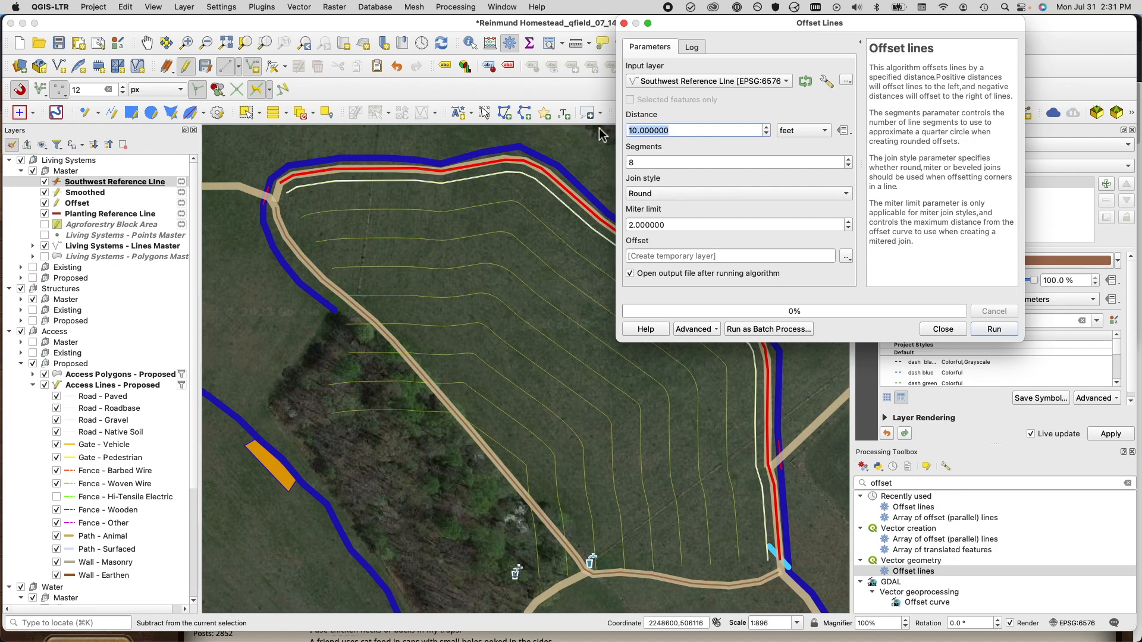
{"action": "type", "text": "21"}
{"action": "key", "text": "Tab"}
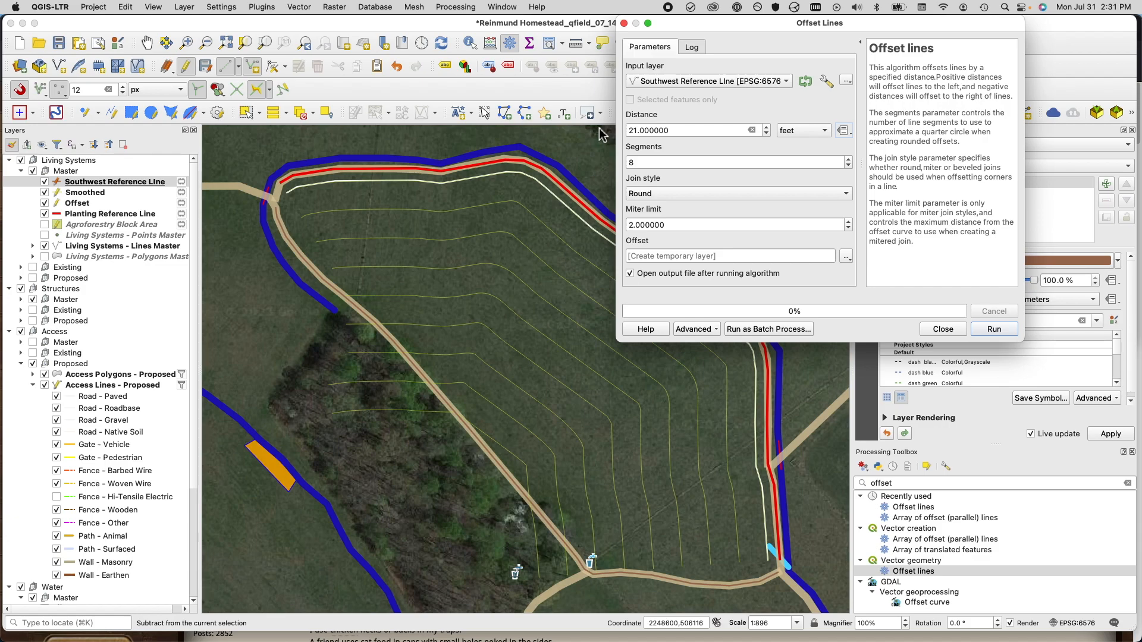
{"action": "double_click", "coordinate": [635, 166]}
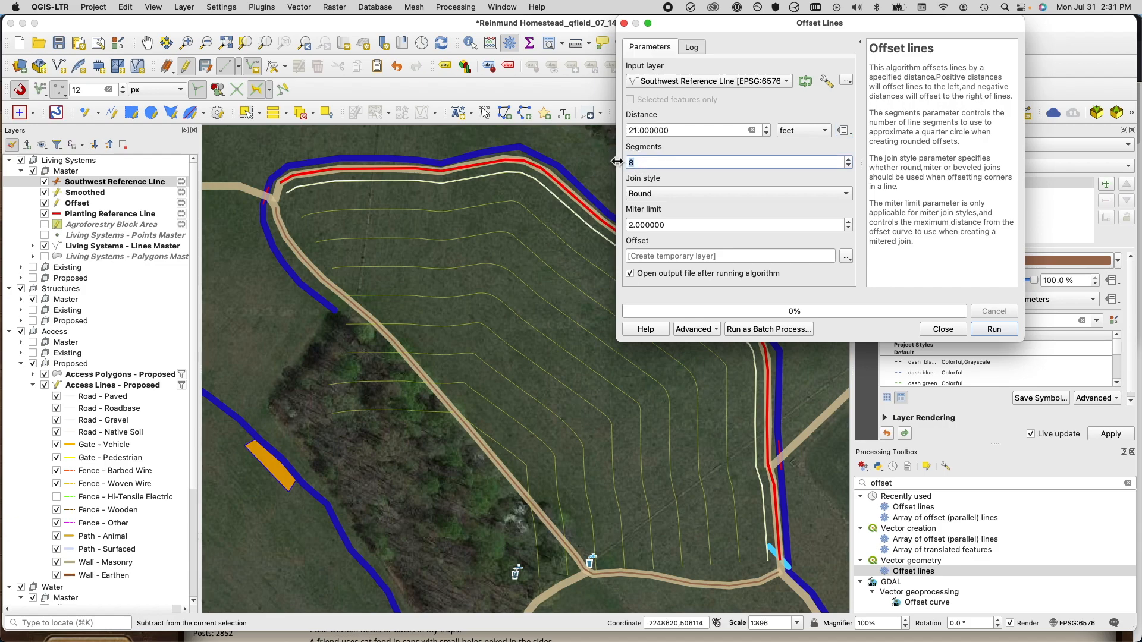
{"action": "type", "text": "16"}
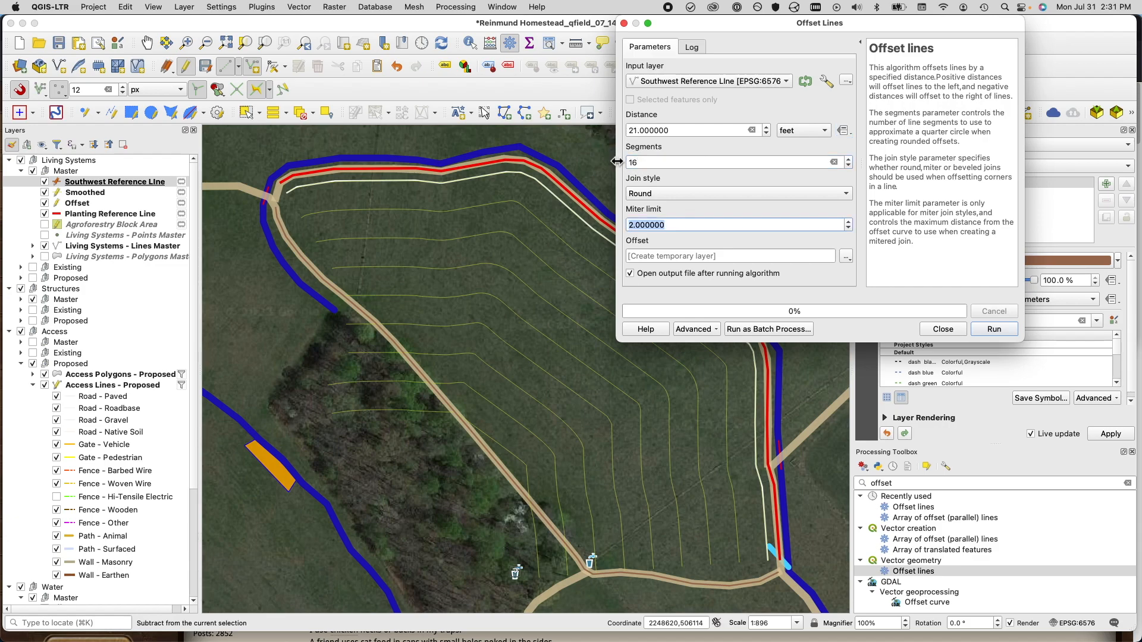
{"action": "left_click", "coordinate": [989, 329]}
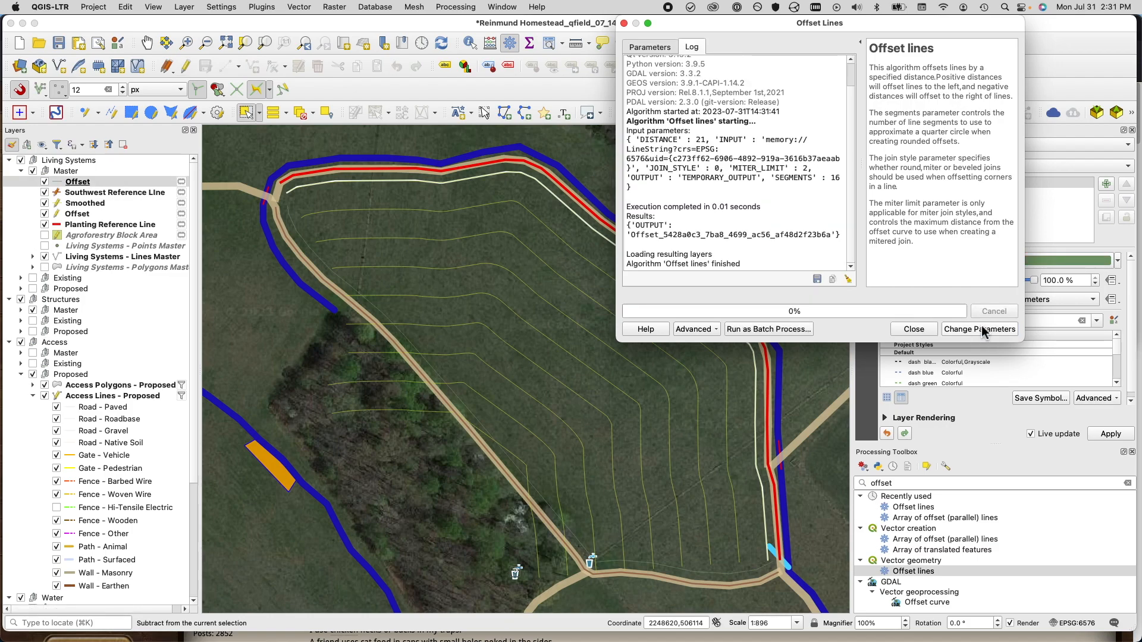
{"action": "left_click", "coordinate": [919, 331]}
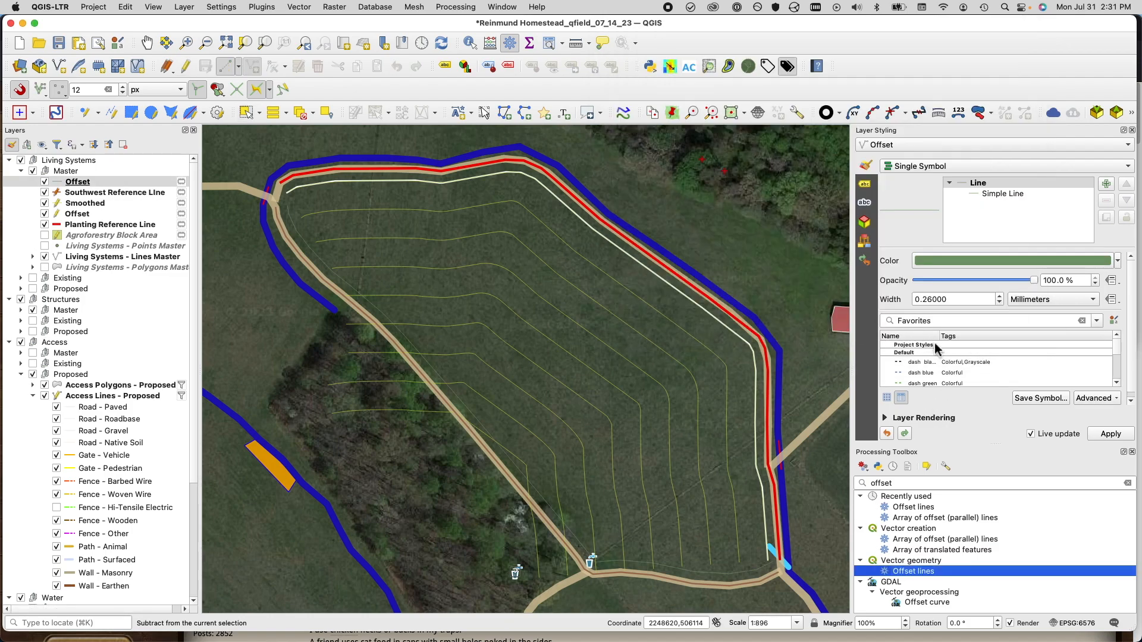
Step: Set the new southwest Offset layer's stroke width to 0.66 millimetres and brighten its green line colour to 100% value
{"action": "left_click", "coordinate": [997, 195]}
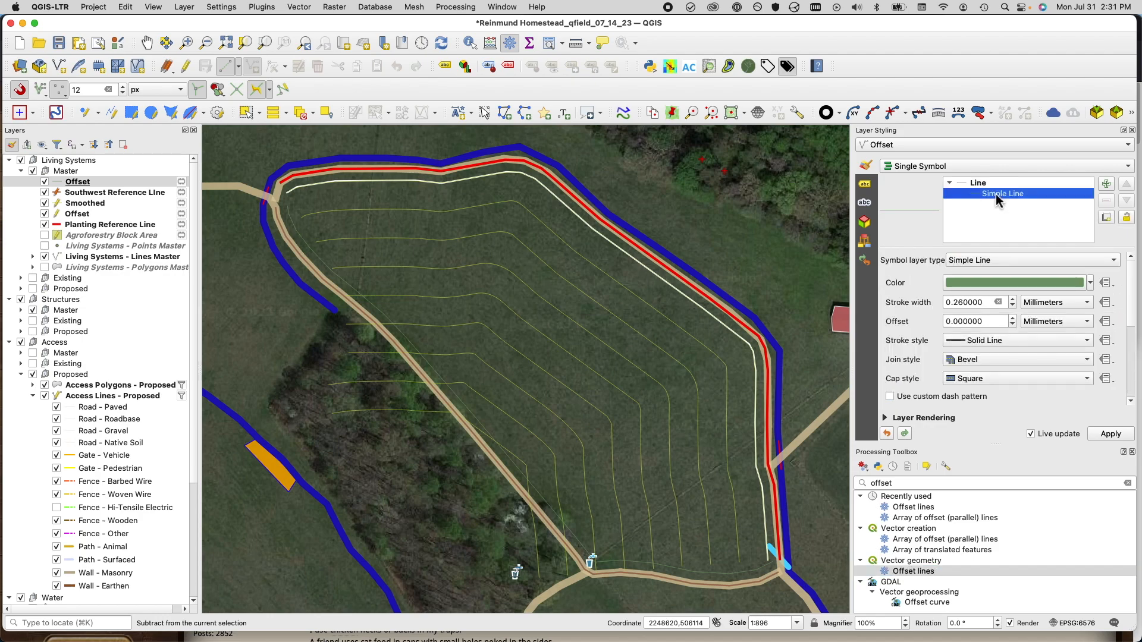
{"action": "left_click", "coordinate": [1013, 299]}
{"action": "left_click", "coordinate": [1013, 299]}
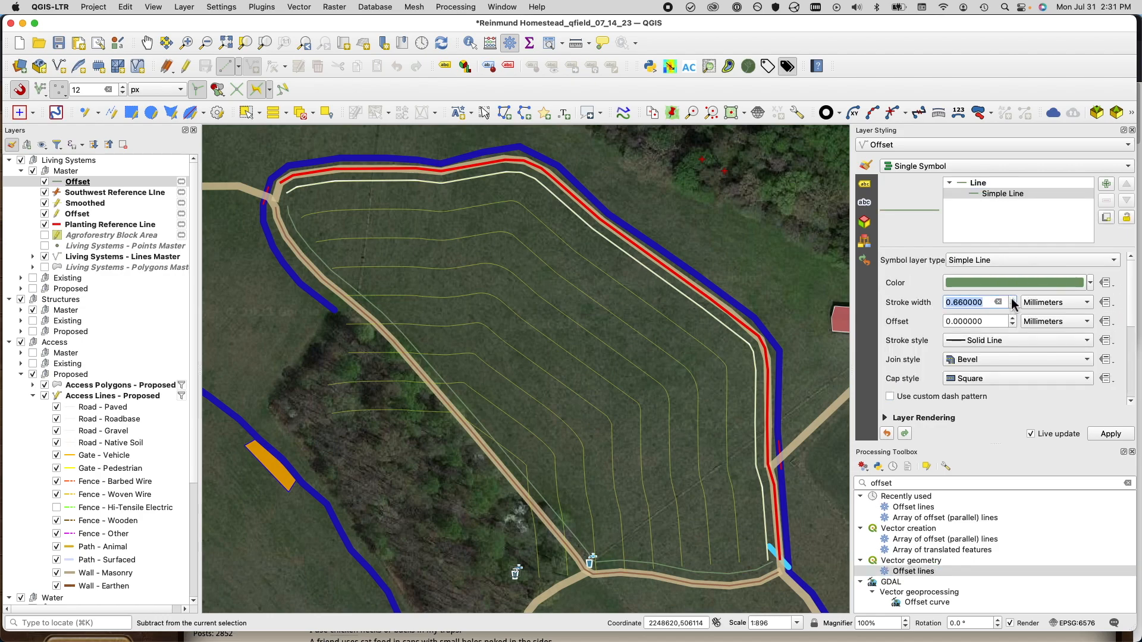
{"action": "left_click", "coordinate": [1015, 283]}
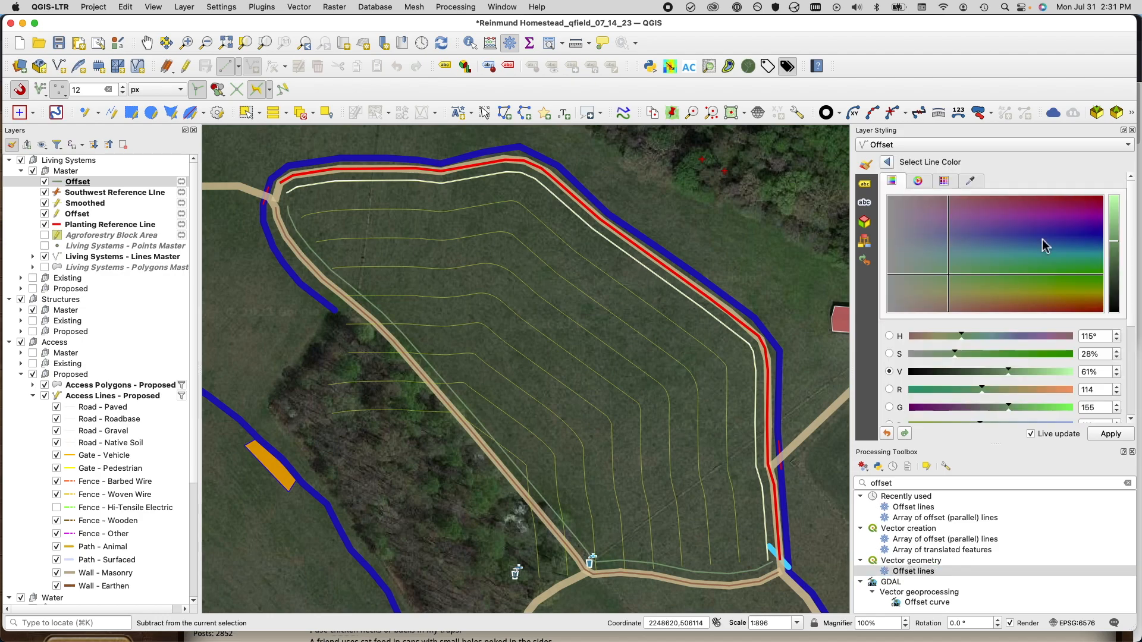
{"action": "left_click_drag", "start_coordinate": [1114, 205], "coordinate": [1112, 158]}
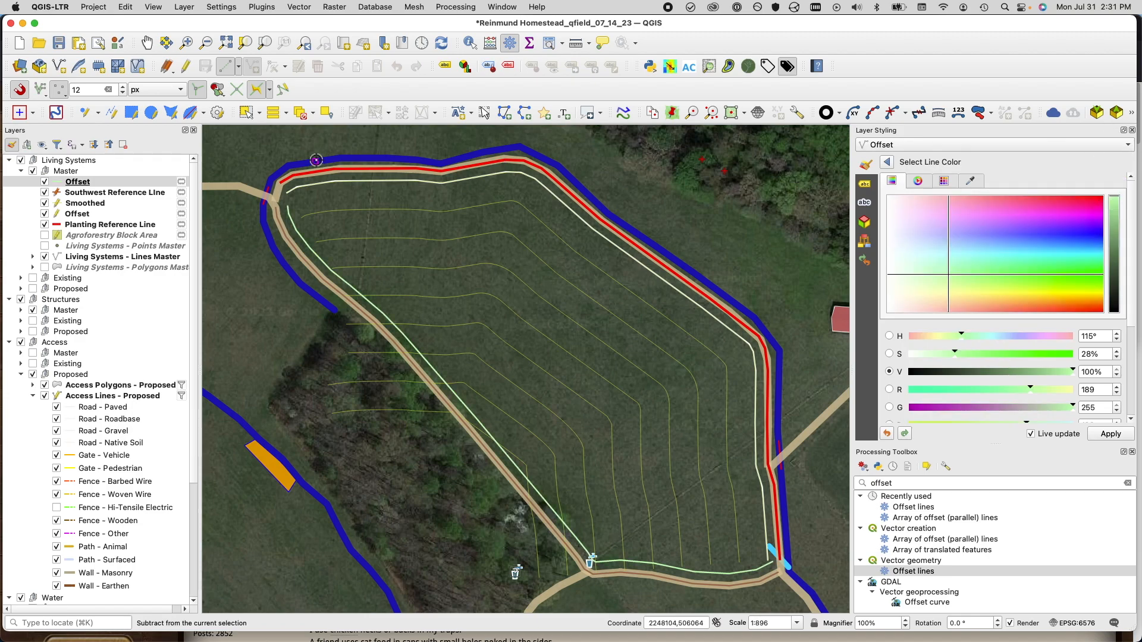
Step: Create a temporary scratch layer named "Clip Polygon" in the Master group, with Polygon geometry and the project CRS EPSG:6576
{"action": "left_click", "coordinate": [85, 184]}
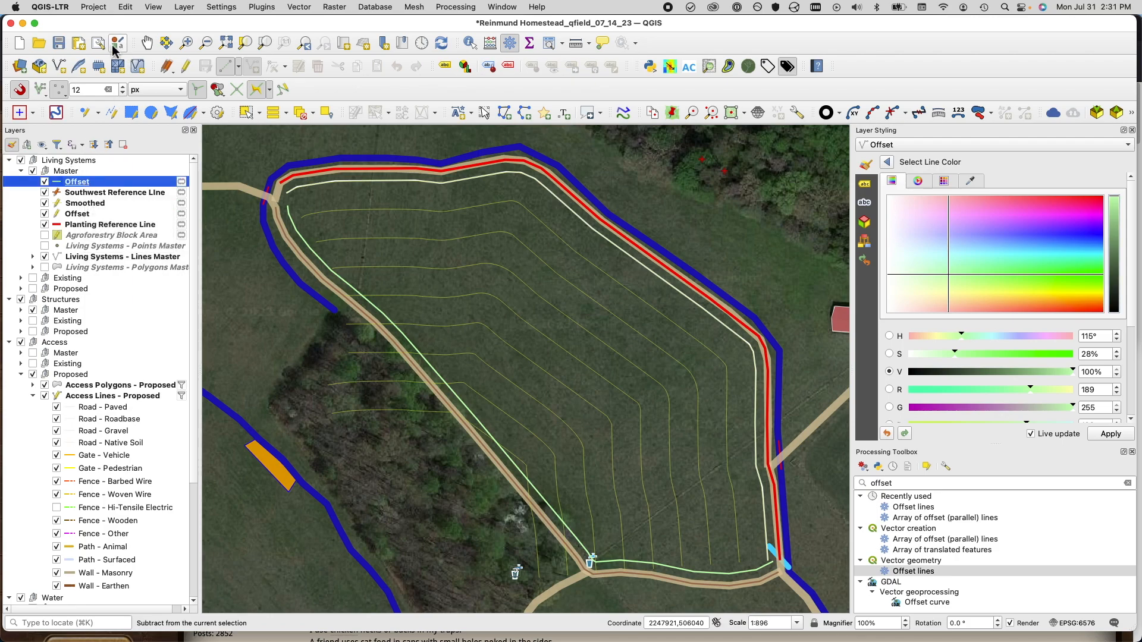
{"action": "left_click", "coordinate": [98, 68]}
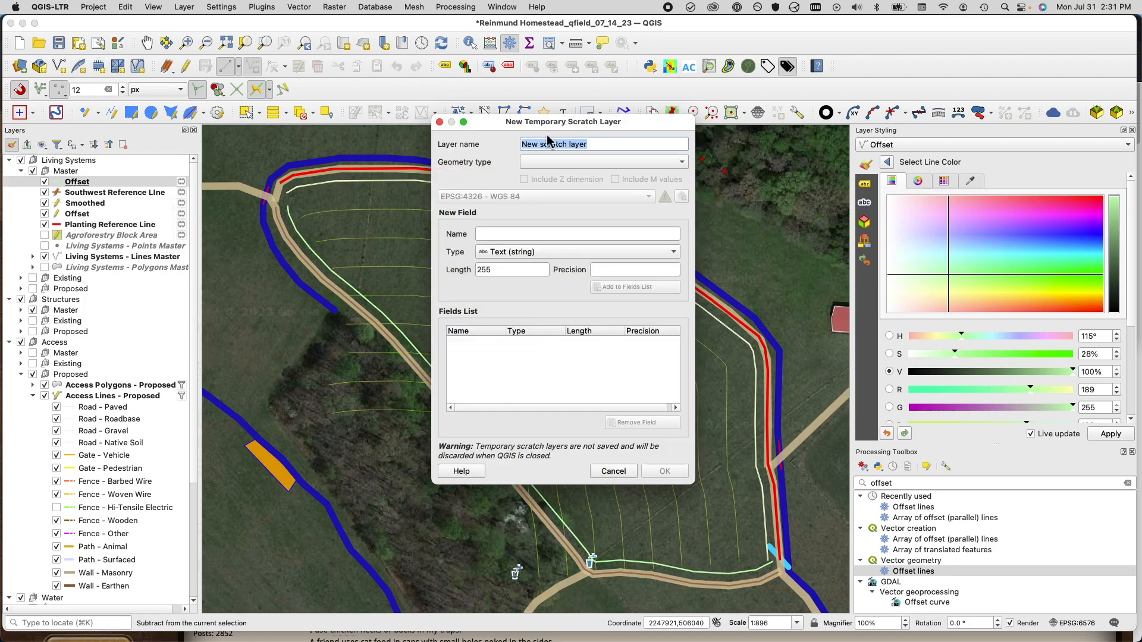
{"action": "type", "text": "Clip Polygon"}
{"action": "left_click", "coordinate": [565, 161]}
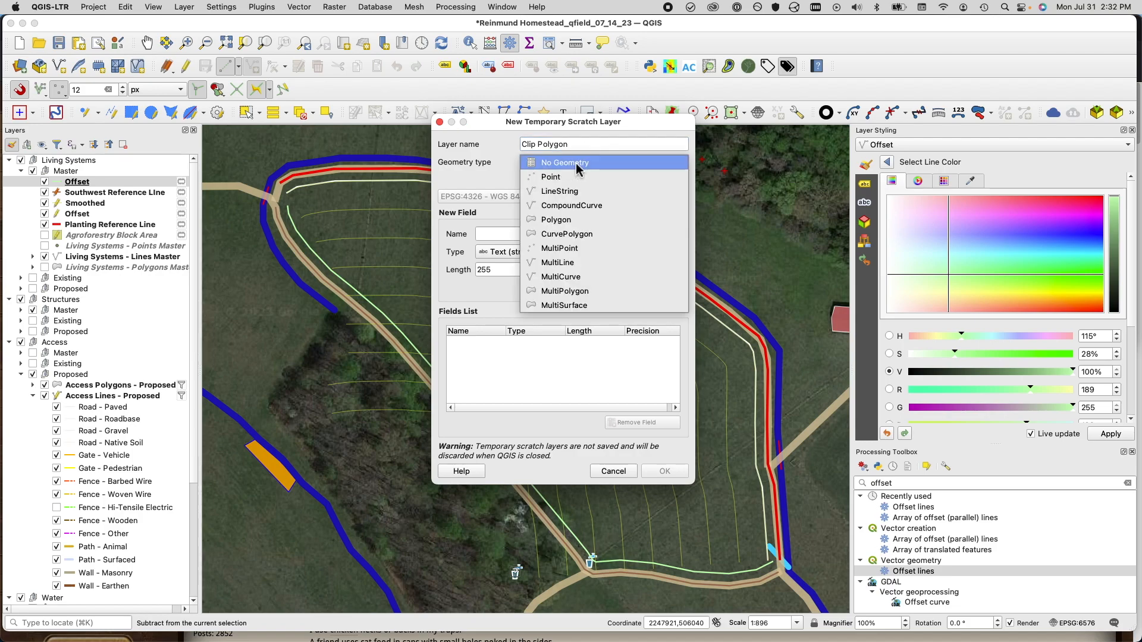
{"action": "left_click", "coordinate": [569, 221]}
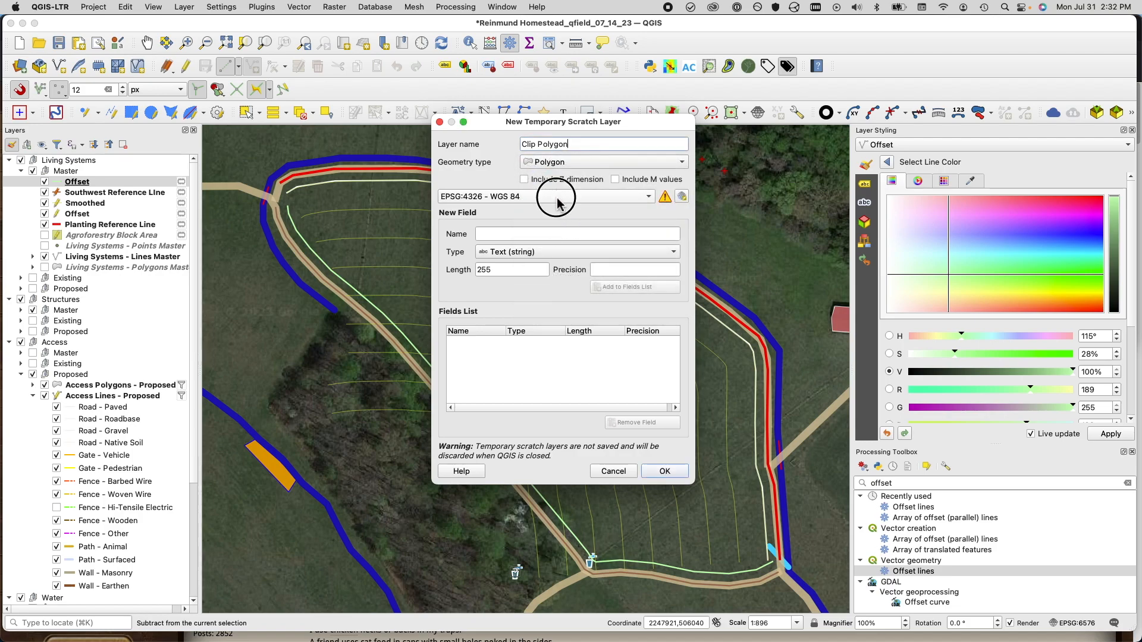
{"action": "left_click", "coordinate": [559, 198]}
{"action": "left_click", "coordinate": [563, 213]}
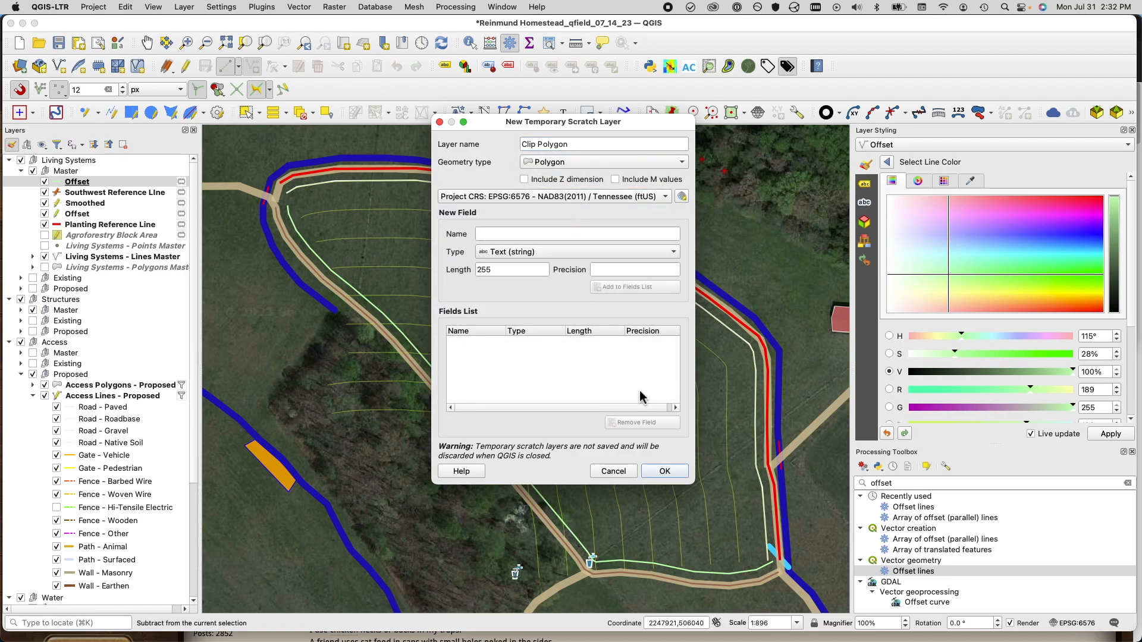
{"action": "left_click", "coordinate": [662, 471]}
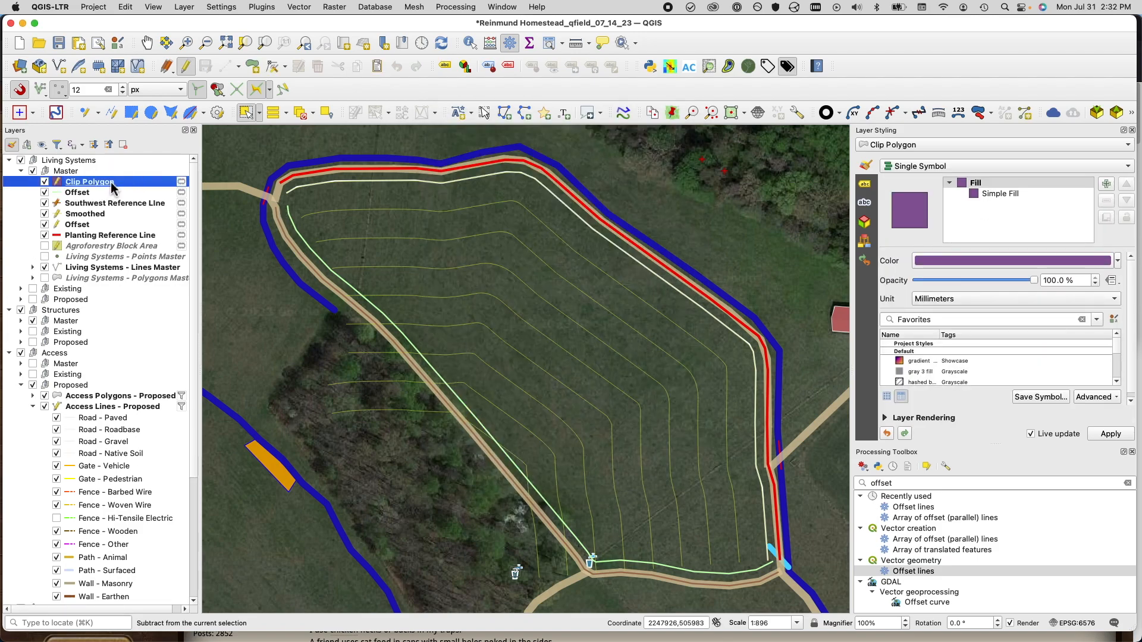
Step: Trace a polygon around the block along the southwest offset line and the Planting Reference Line, and set the Clip Polygon layer's opacity to 50%
{"action": "left_click", "coordinate": [186, 67]}
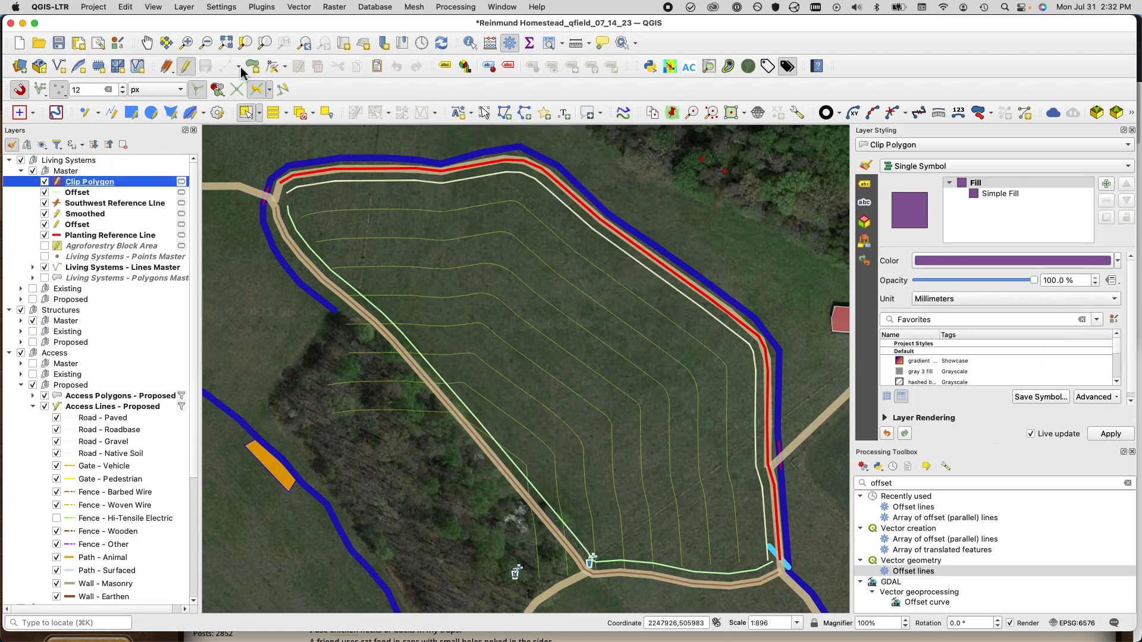
{"action": "left_click", "coordinate": [252, 66]}
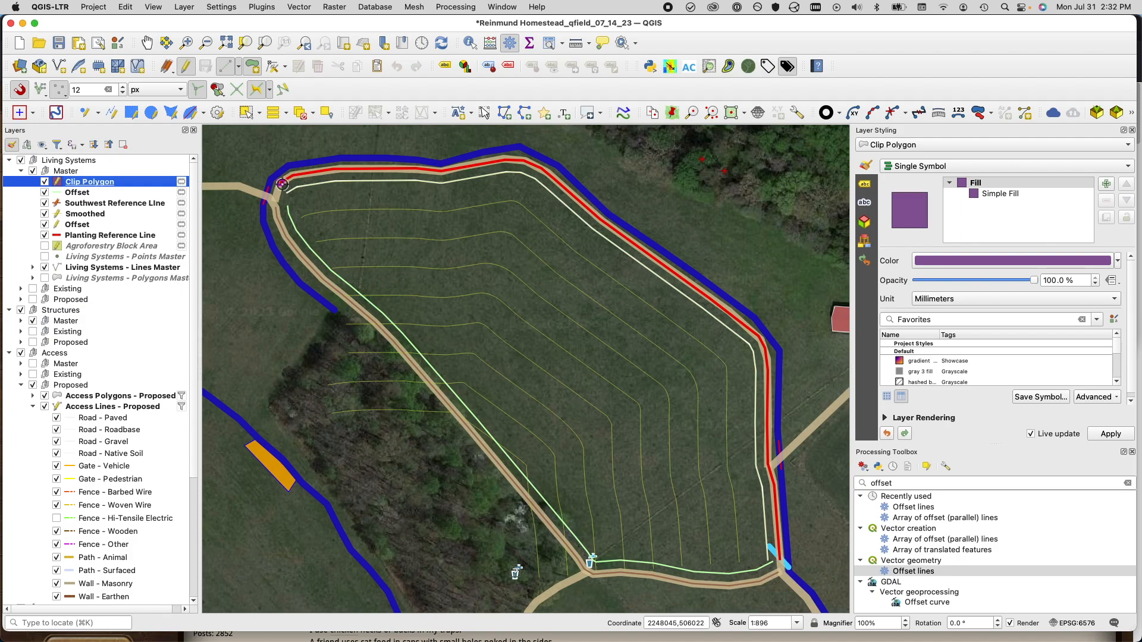
{"action": "left_click", "coordinate": [282, 183]}
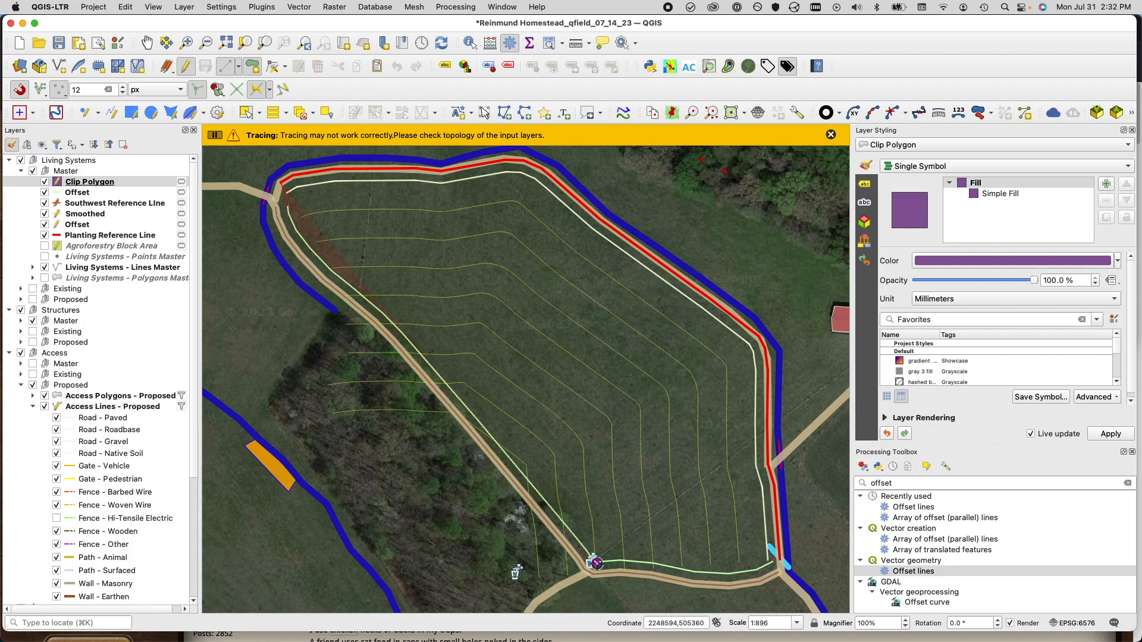
{"action": "left_click", "coordinate": [596, 562]}
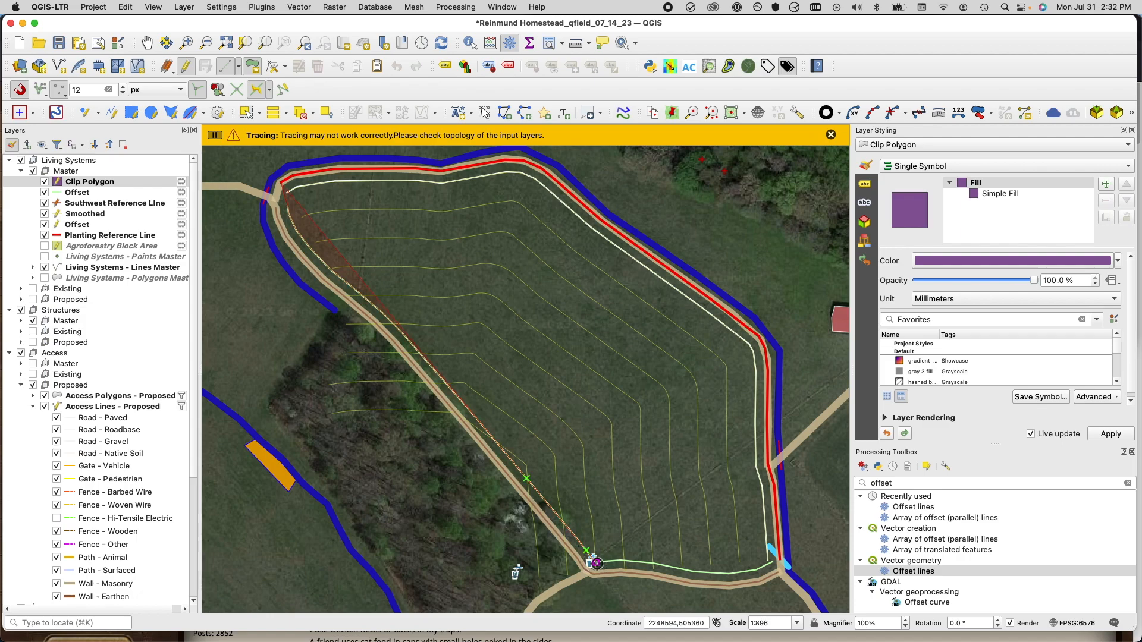
{"action": "left_click", "coordinate": [775, 563]}
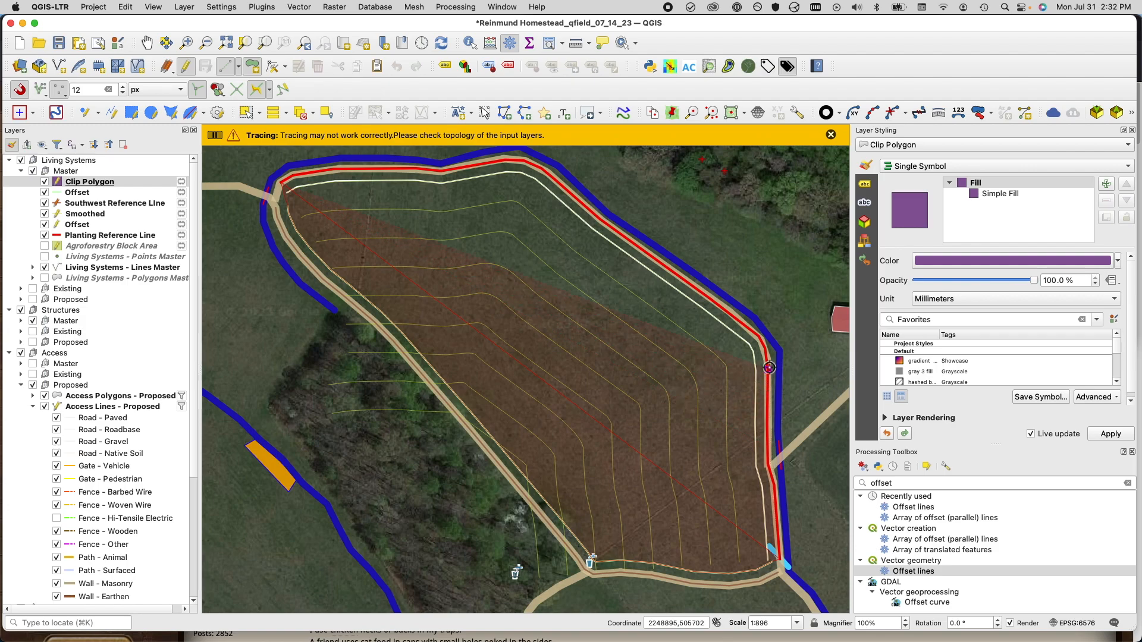
{"action": "right_click", "coordinate": [295, 177]}
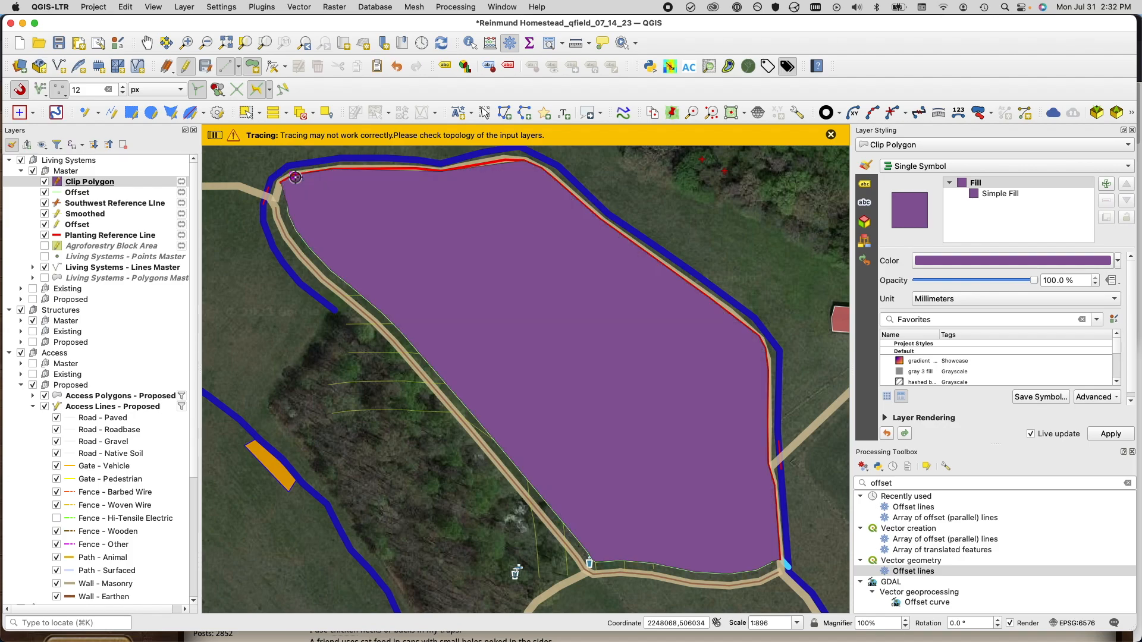
{"action": "left_click", "coordinate": [1009, 280]}
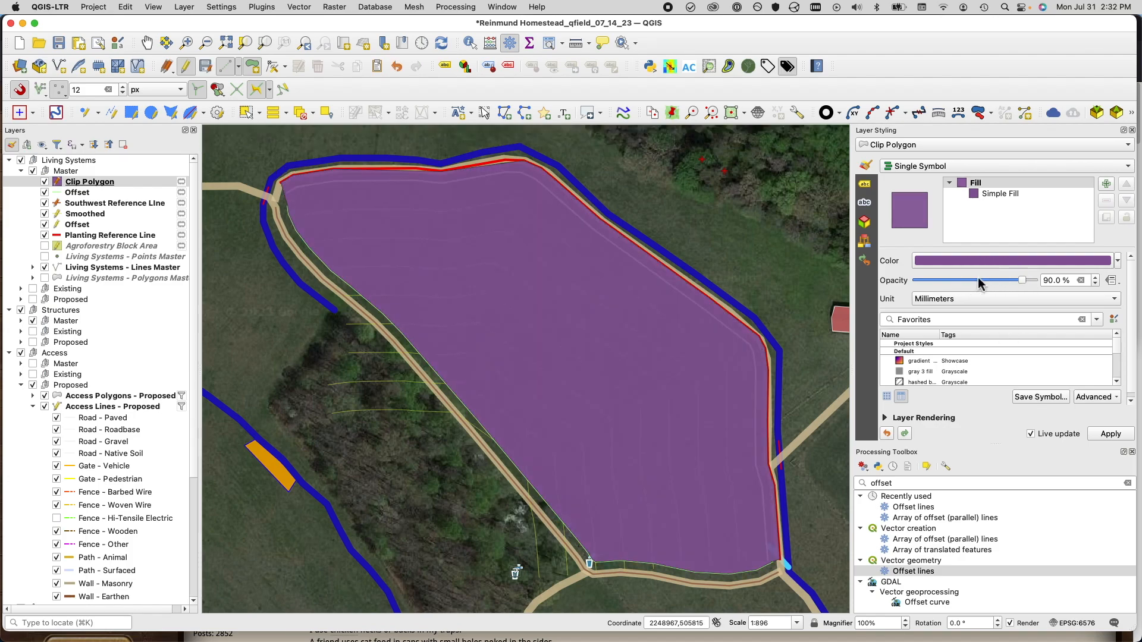
{"action": "left_click", "coordinate": [979, 283]}
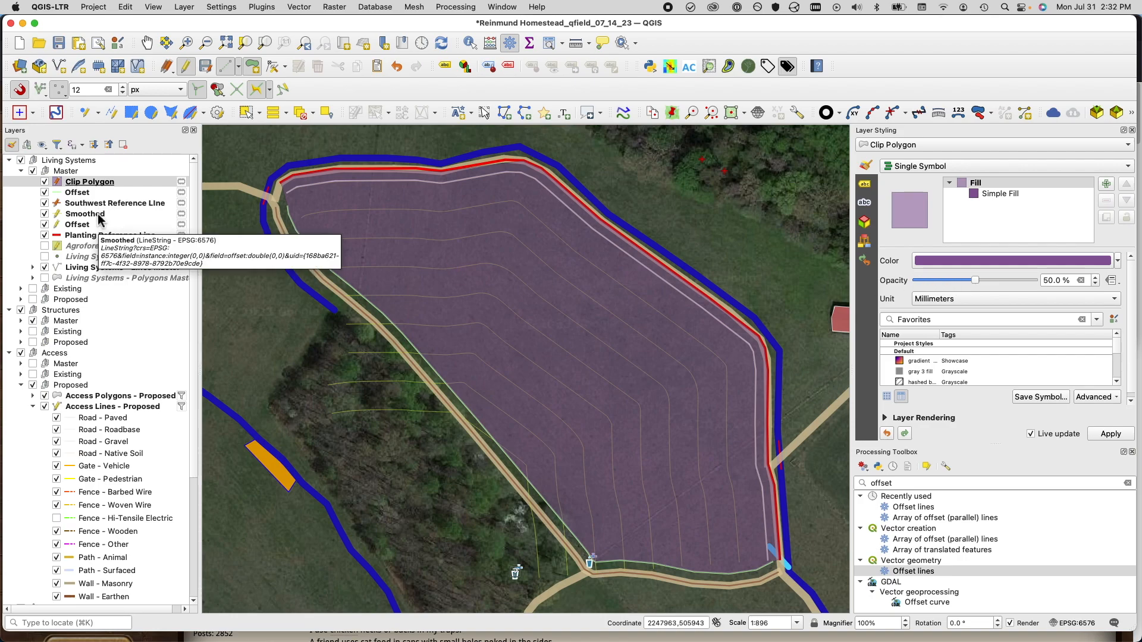
Step: Clip the Smoothed layer with Clip Polygon as the overlay, writing the result to a temporary layer
{"action": "left_click", "coordinate": [101, 184]}
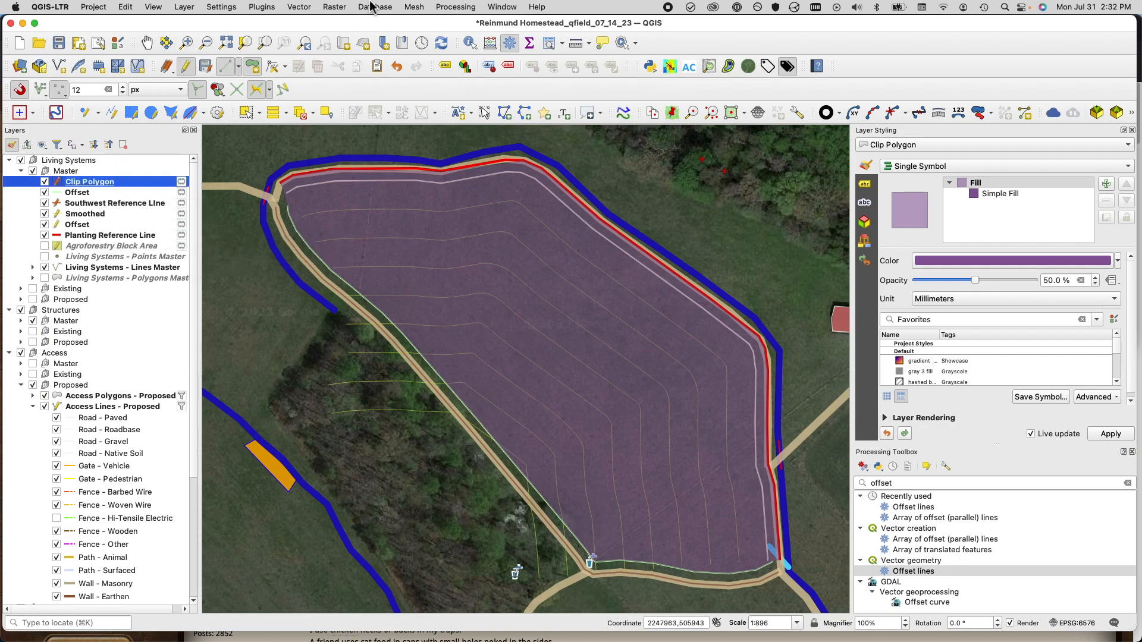
{"action": "left_click", "coordinate": [306, 7]}
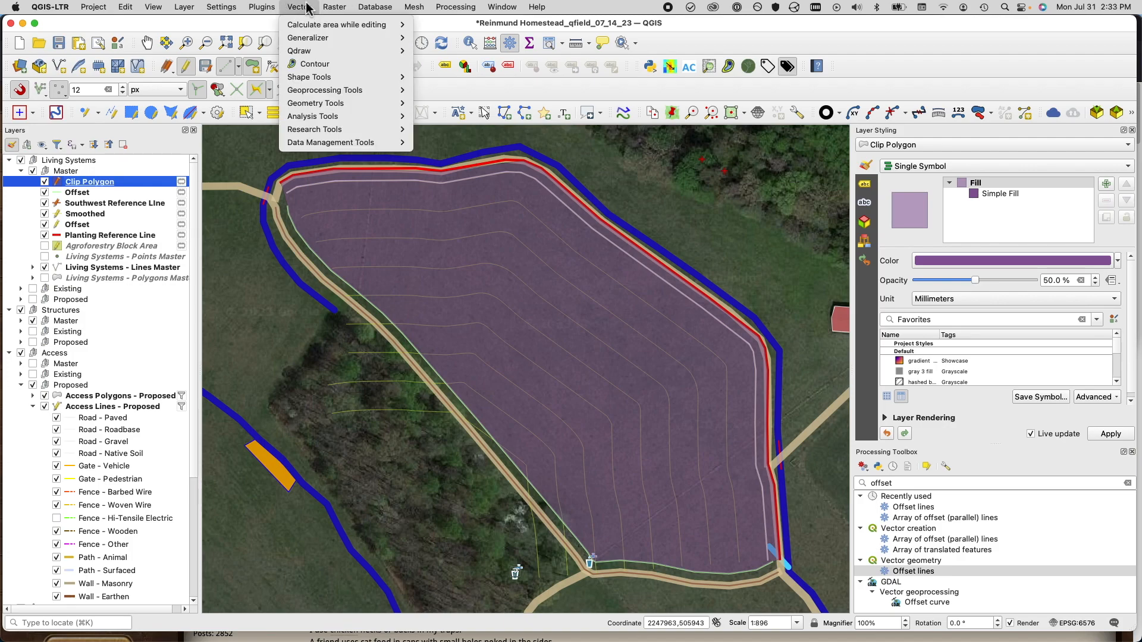
{"action": "mouse_move", "coordinate": [324, 94]}
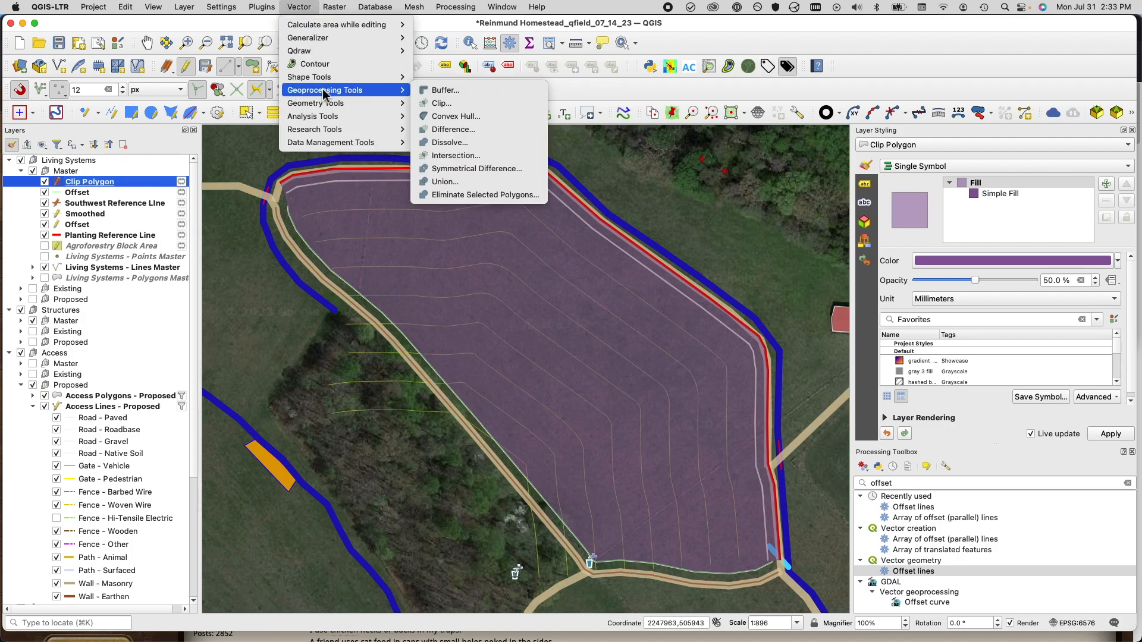
{"action": "left_click", "coordinate": [439, 104]}
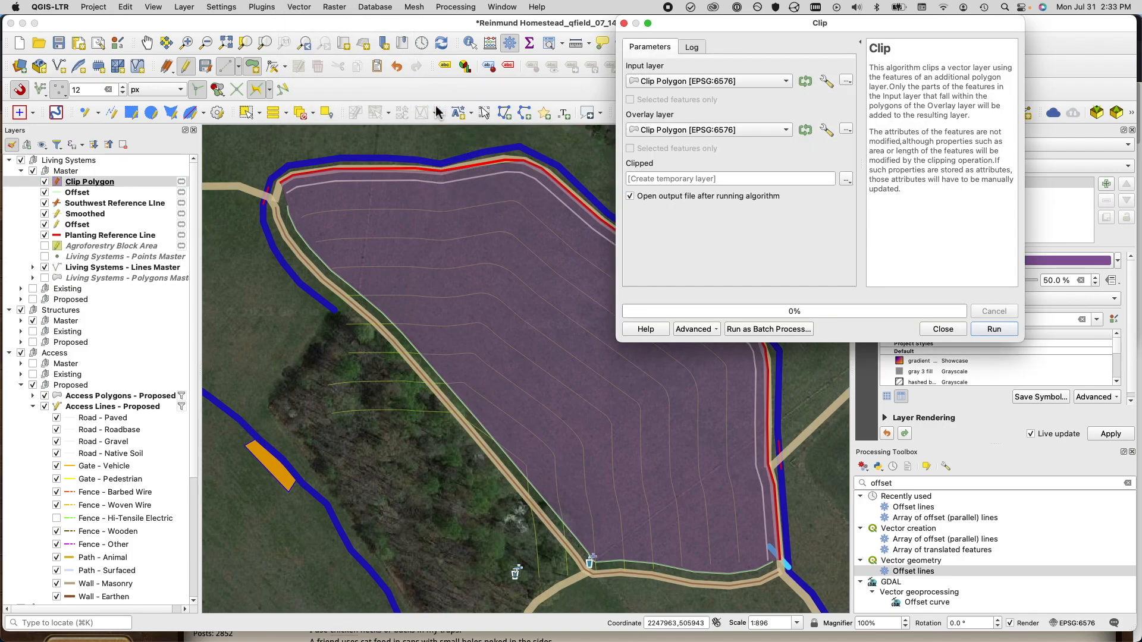
{"action": "left_click", "coordinate": [694, 80]}
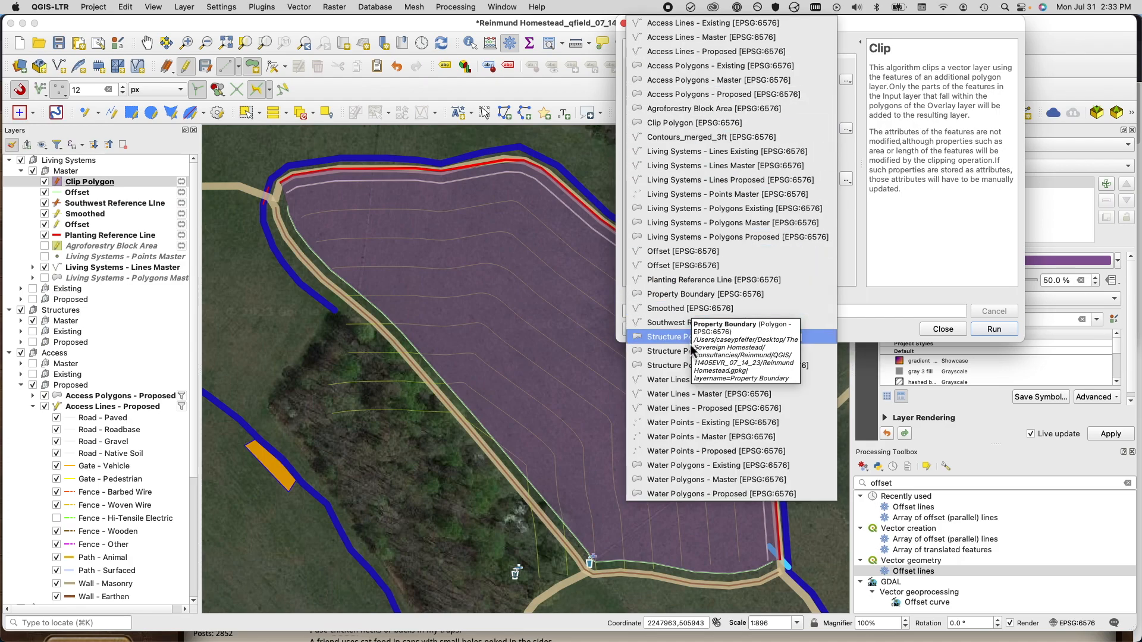
{"action": "left_click", "coordinate": [660, 308]}
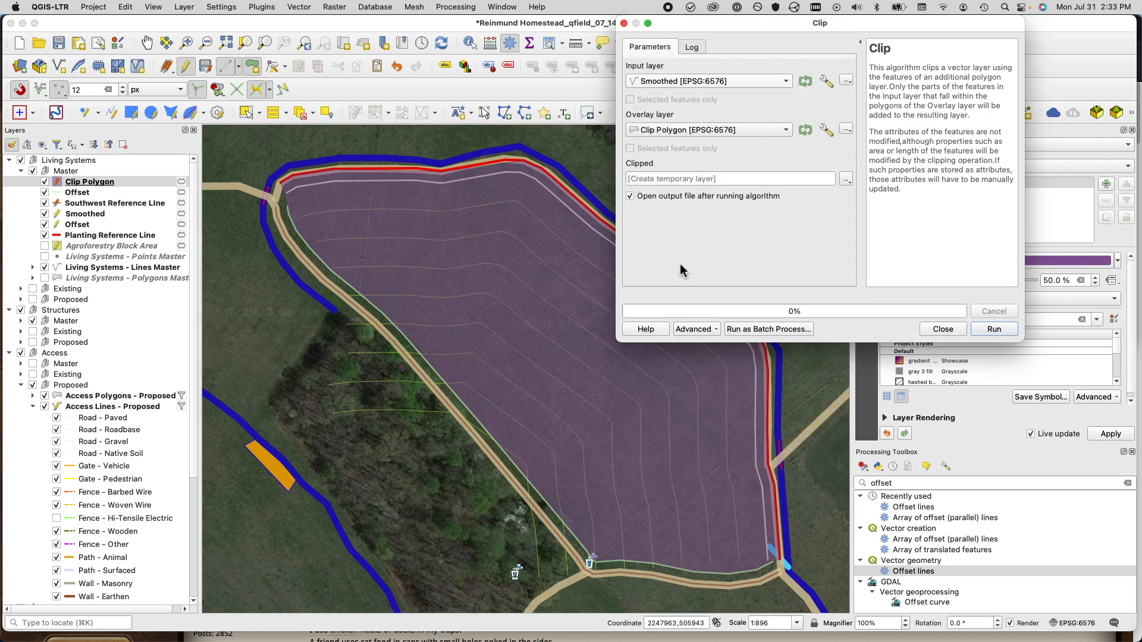
{"action": "left_click", "coordinate": [689, 133]}
{"action": "left_click", "coordinate": [689, 132]}
{"action": "left_click", "coordinate": [985, 330]}
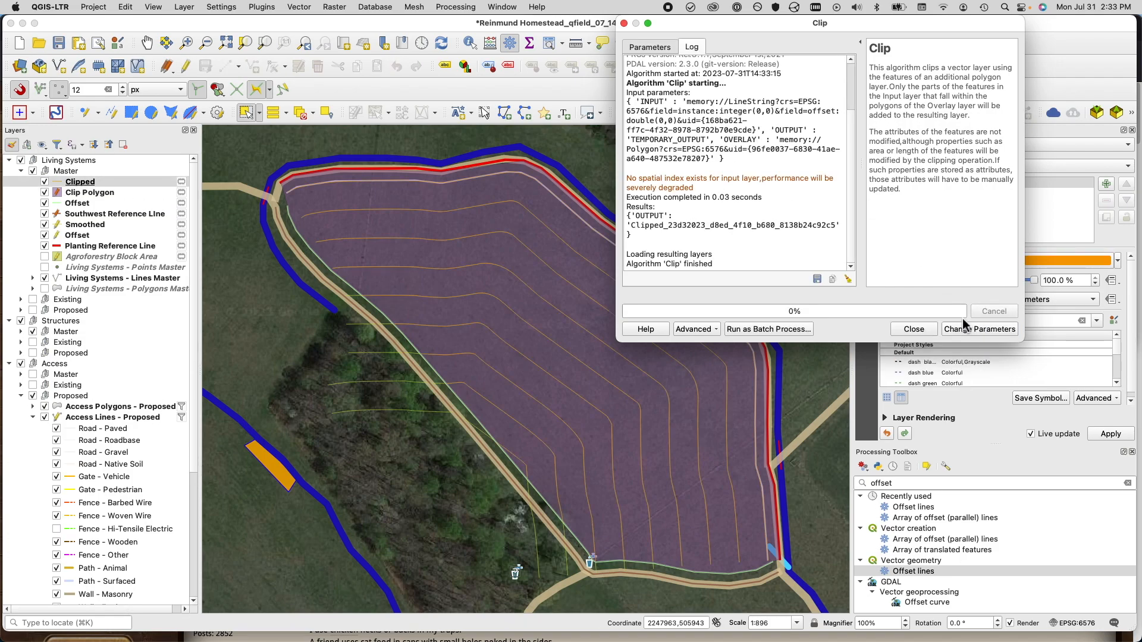
{"action": "left_click", "coordinate": [914, 331]}
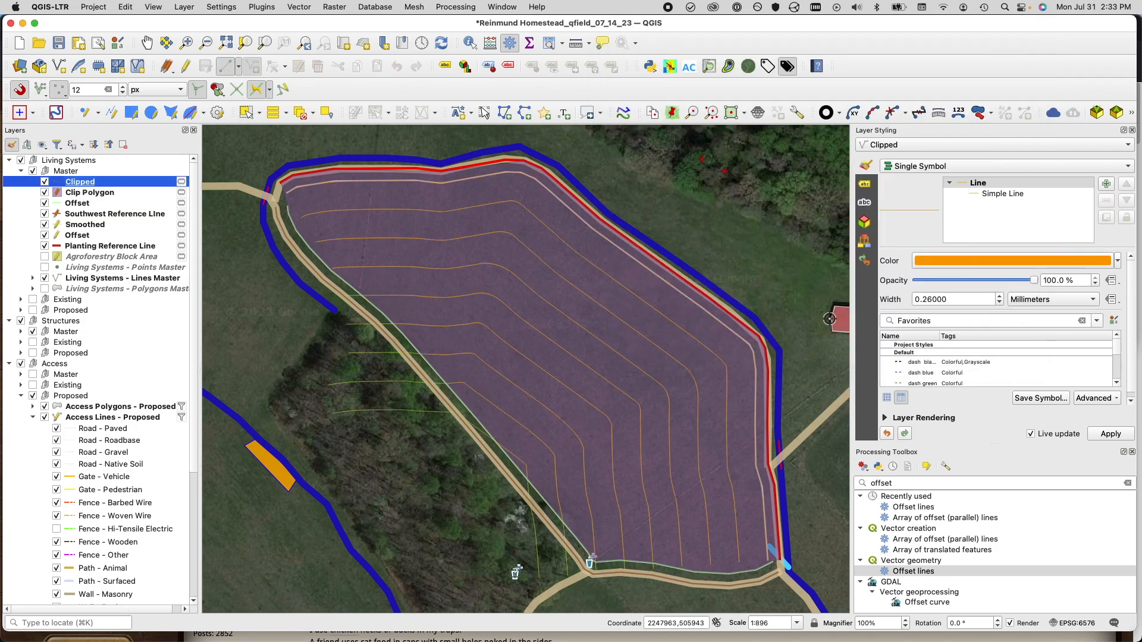
Step: Hide the Clip Polygon, southwest Offset, Southwest Reference Line and Smoothed layers
{"action": "left_click", "coordinate": [45, 193]}
{"action": "left_click", "coordinate": [45, 203]}
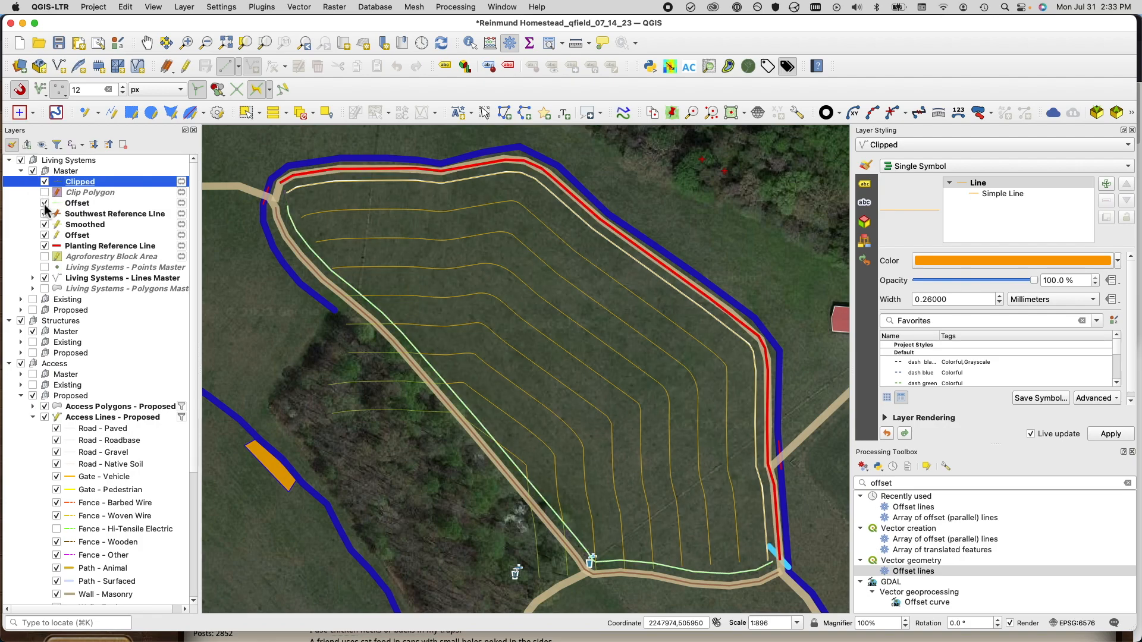
{"action": "left_click", "coordinate": [44, 214]}
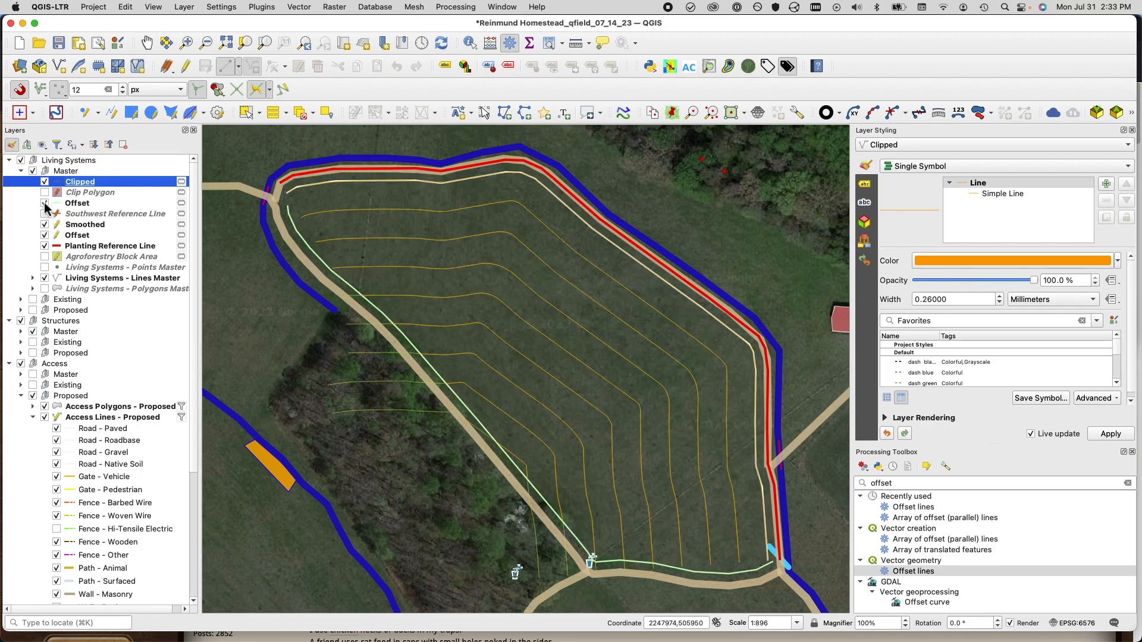
{"action": "left_click", "coordinate": [44, 203]}
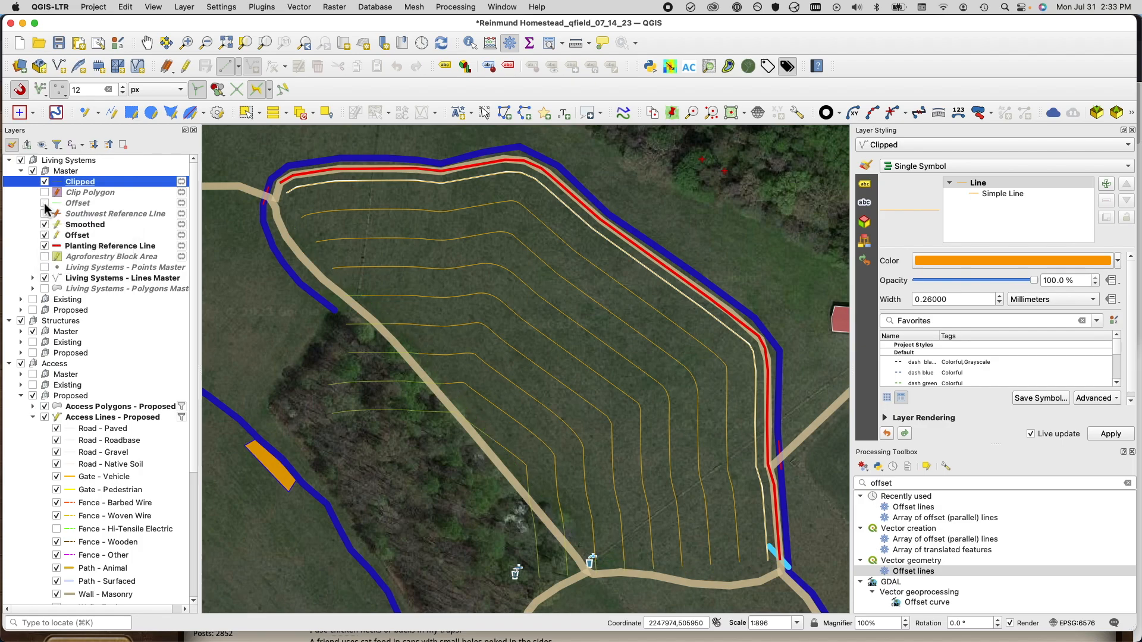
{"action": "left_click", "coordinate": [45, 225]}
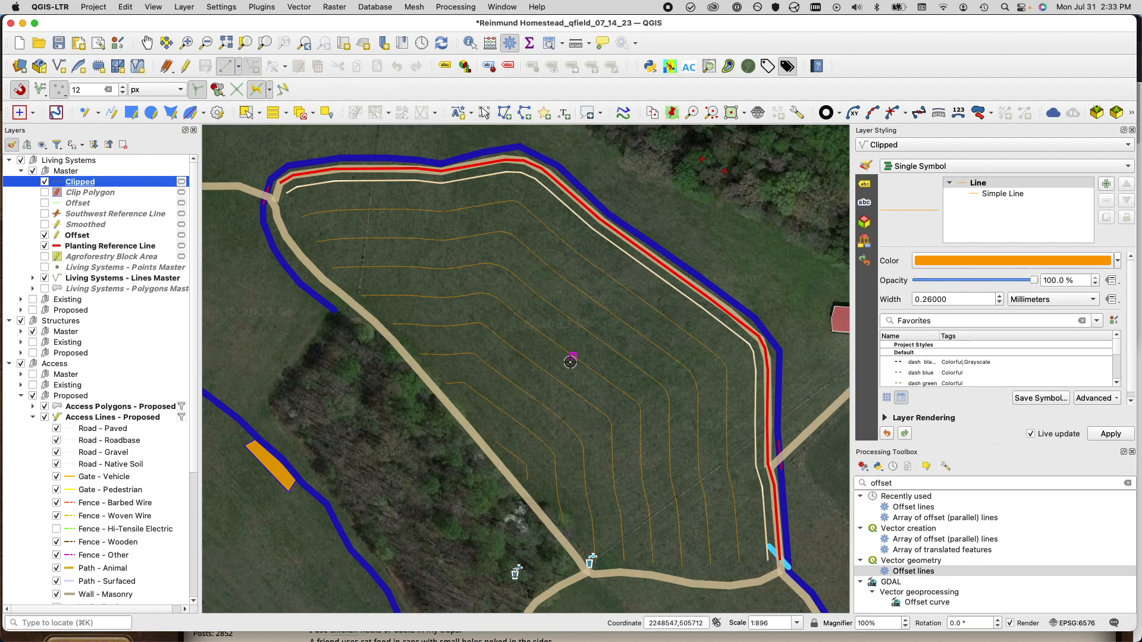
Step: Rename the Clipped layer as "CLipped Keylines"
{"action": "right_click", "coordinate": [94, 186]}
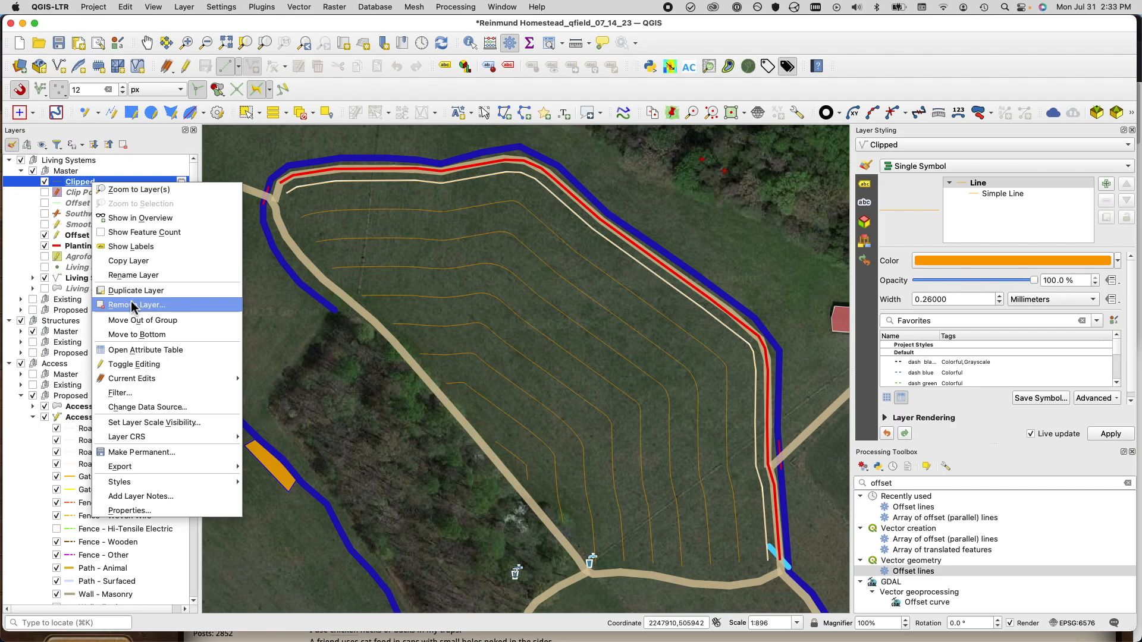
{"action": "left_click", "coordinate": [132, 276]}
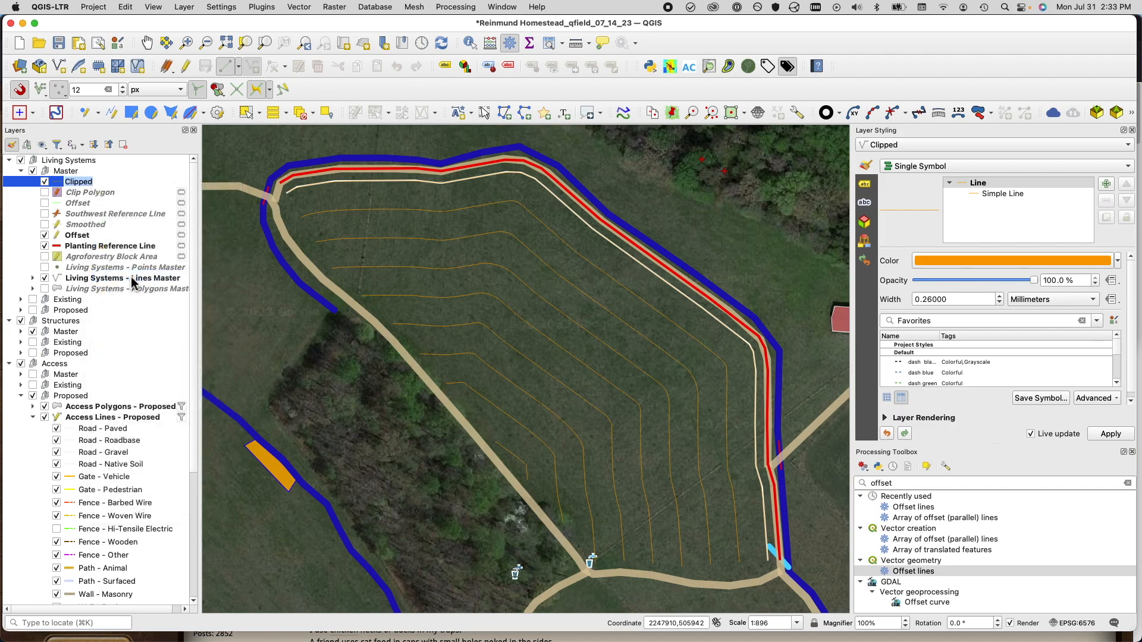
{"action": "type", "text": "CLipped Keylines"}
{"action": "key", "text": "Return"}
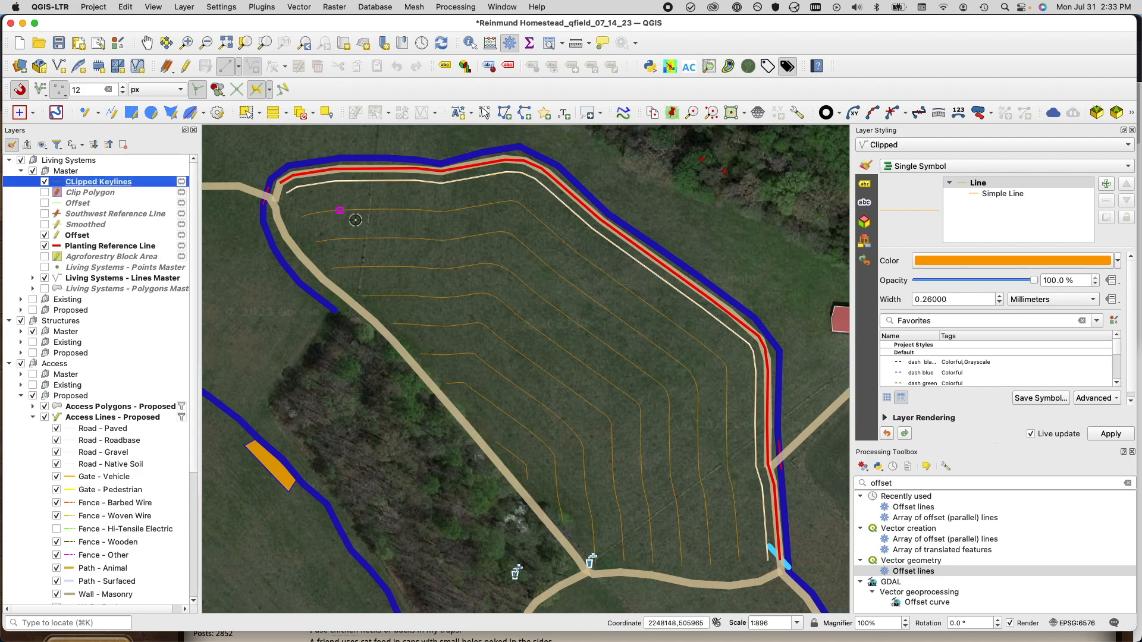
Step: Set the CLipped Keylines layer's line width to 0.86 millimetres and hide the remaining Offset layer
{"action": "left_click", "coordinate": [999, 296]}
{"action": "left_click", "coordinate": [1000, 296]}
{"action": "left_click", "coordinate": [999, 296]}
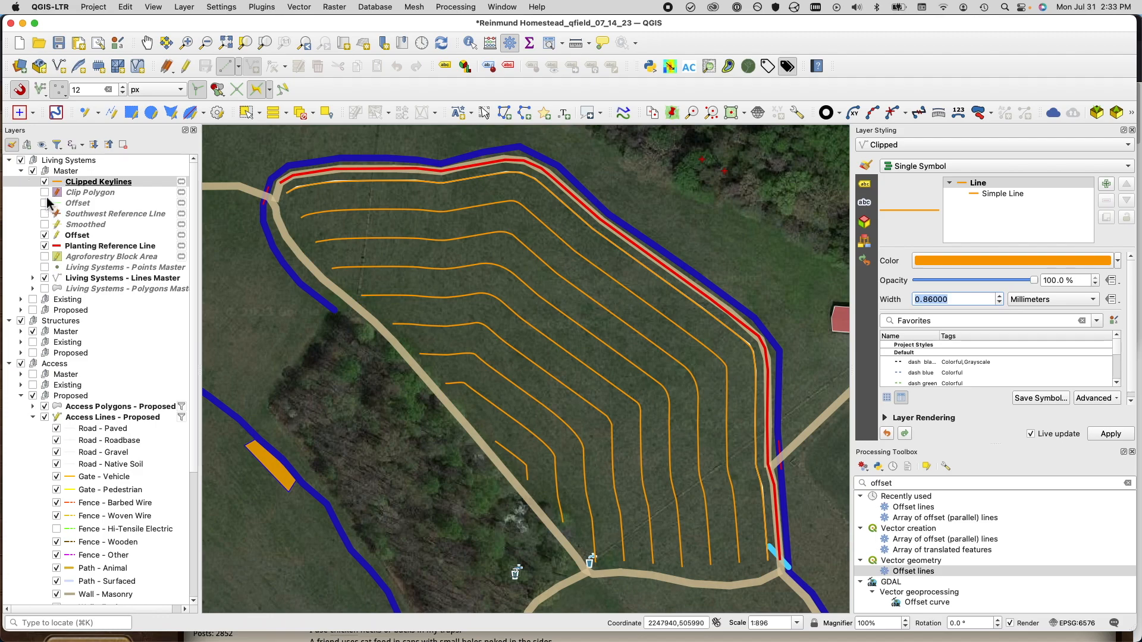
{"action": "left_click", "coordinate": [46, 236]}
{"action": "left_click", "coordinate": [45, 235]}
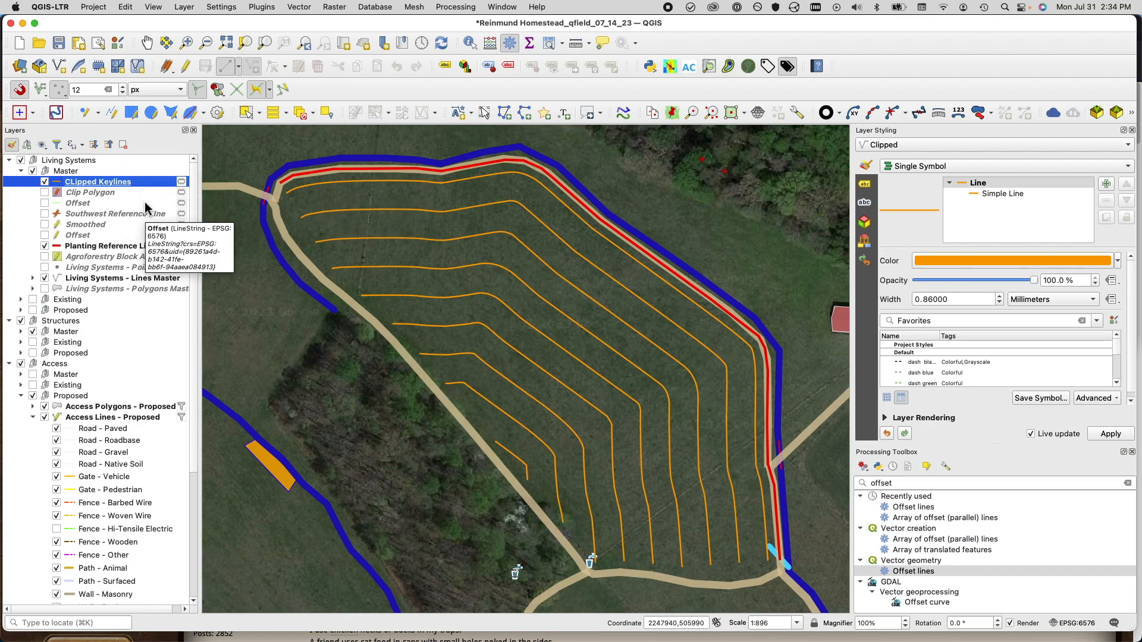
Step: Search the processing algorithms for "points along ge" and open Points along geometry
{"action": "double_click", "coordinate": [903, 483]}
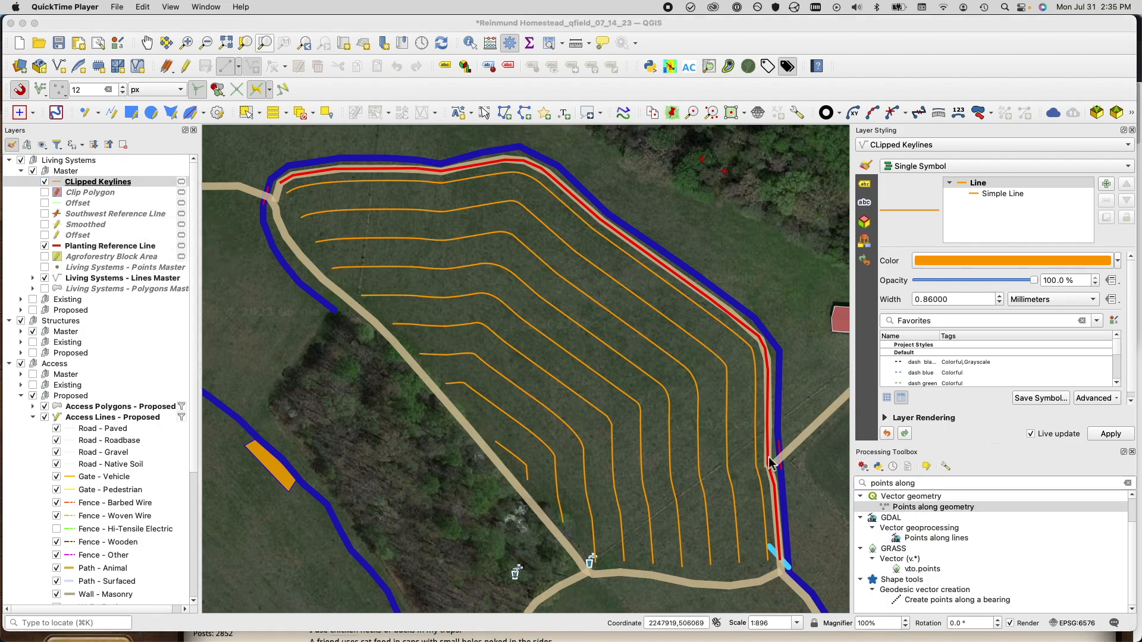
{"action": "triple_click", "coordinate": [924, 484]}
{"action": "type", "text": "po"}
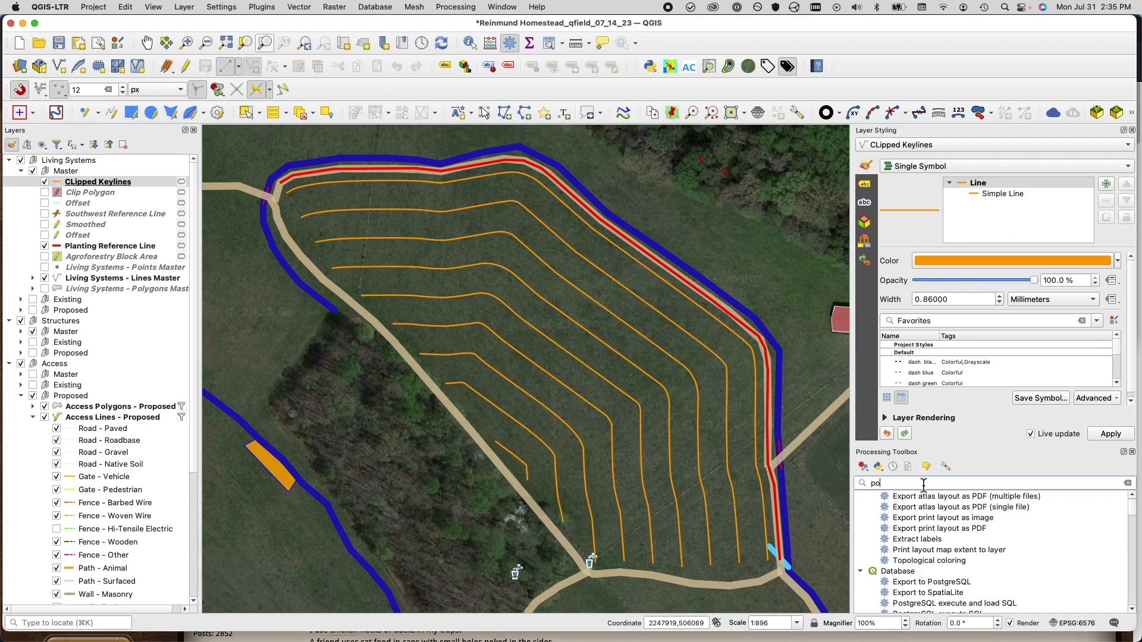
{"action": "type", "text": "ints along g"}
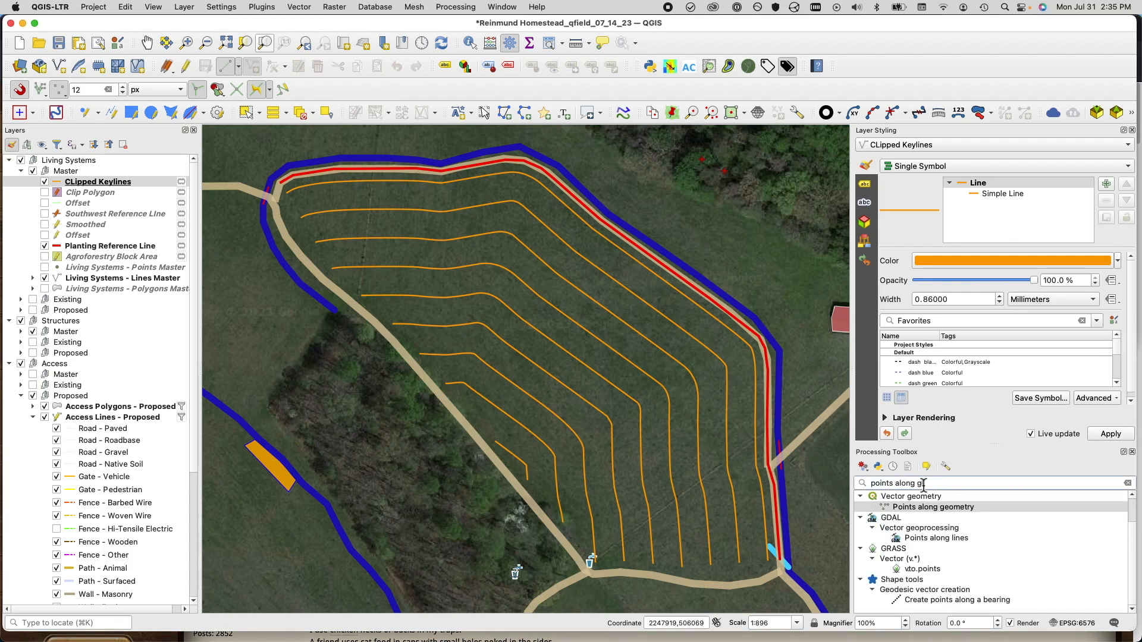
{"action": "type", "text": "eogme"}
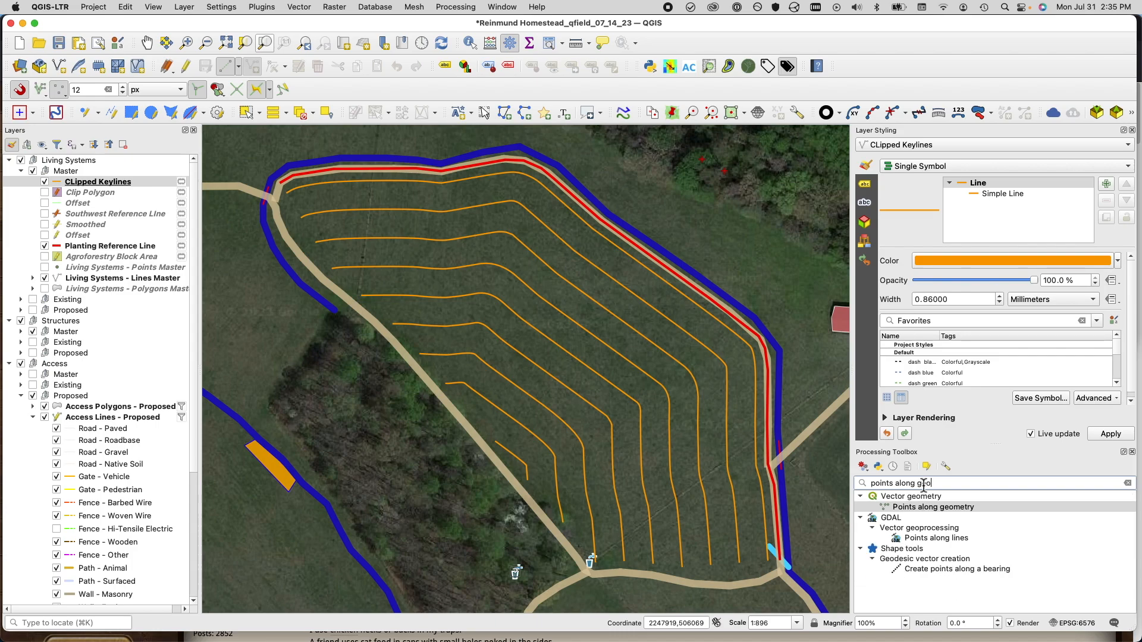
{"action": "key", "text": "BackSpace"}
{"action": "key", "text": "BackSpace"}
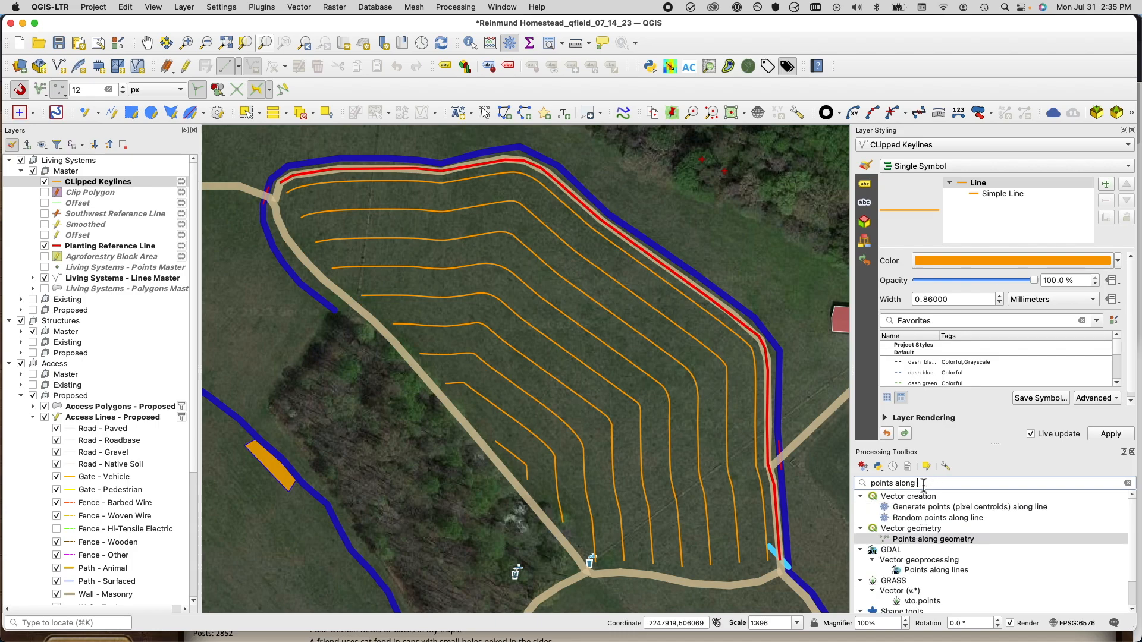
{"action": "type", "text": "ge"}
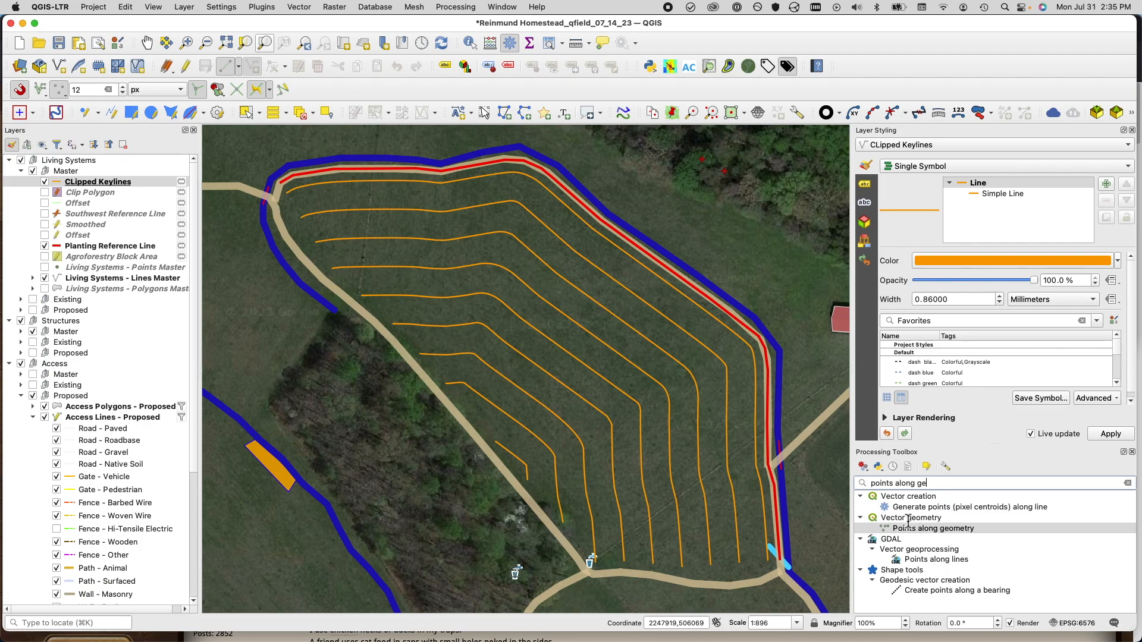
{"action": "double_click", "coordinate": [938, 529]}
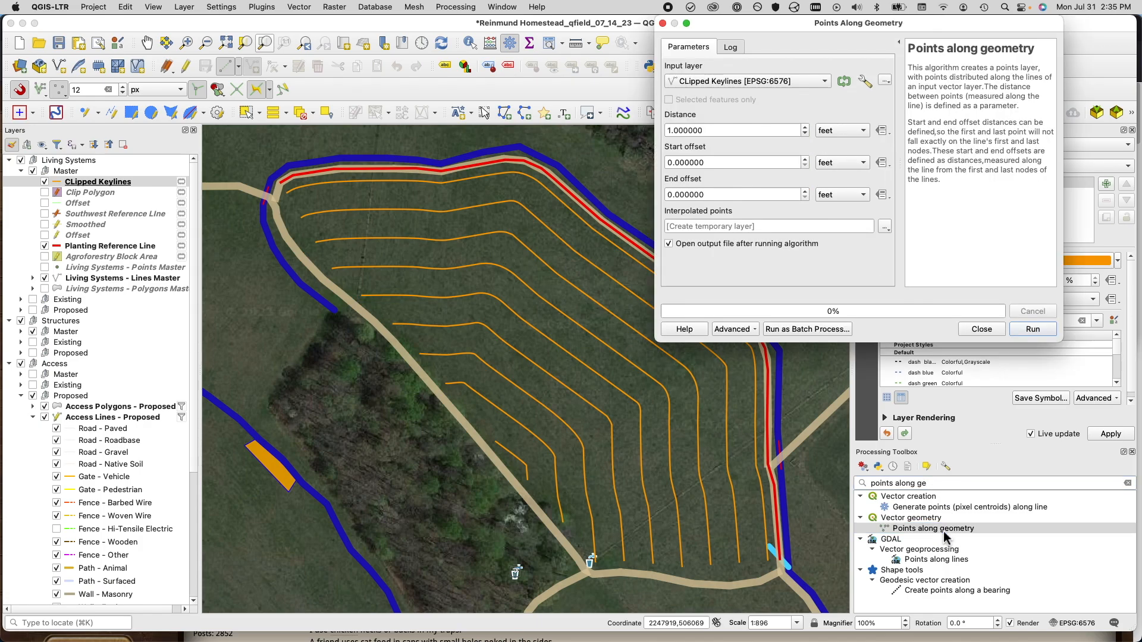
Step: Generate points every 40 feet along CLipped Keylines with zero start and end offsets, writing the result to a temporary layer
{"action": "left_click_drag", "start_coordinate": [743, 25], "coordinate": [808, 19]}
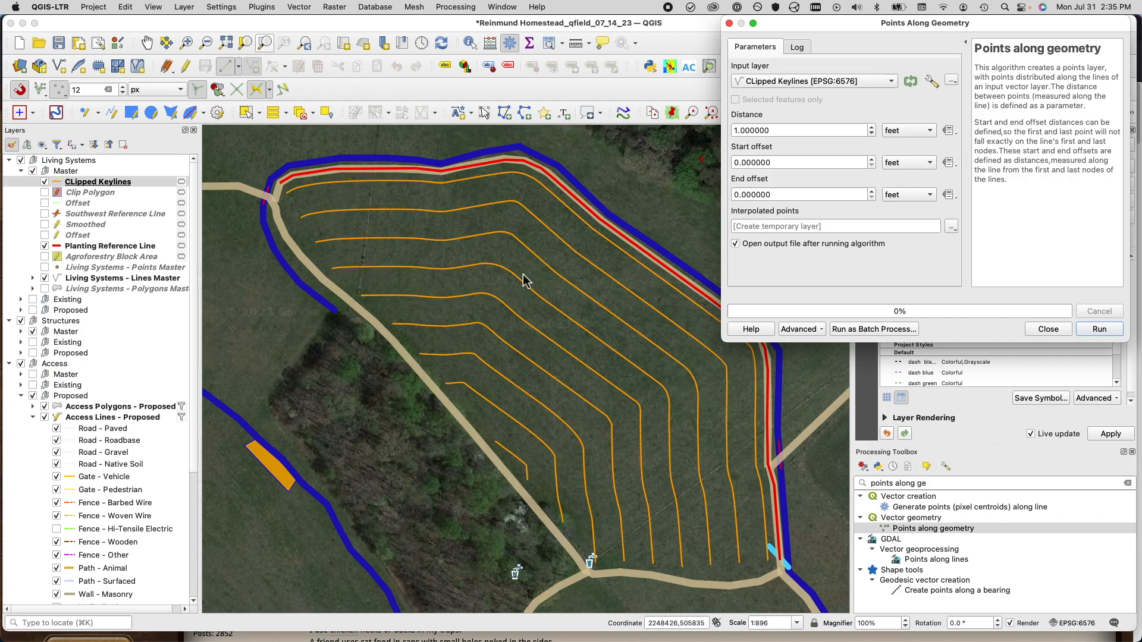
{"action": "left_click_drag", "start_coordinate": [804, 132], "coordinate": [704, 137]}
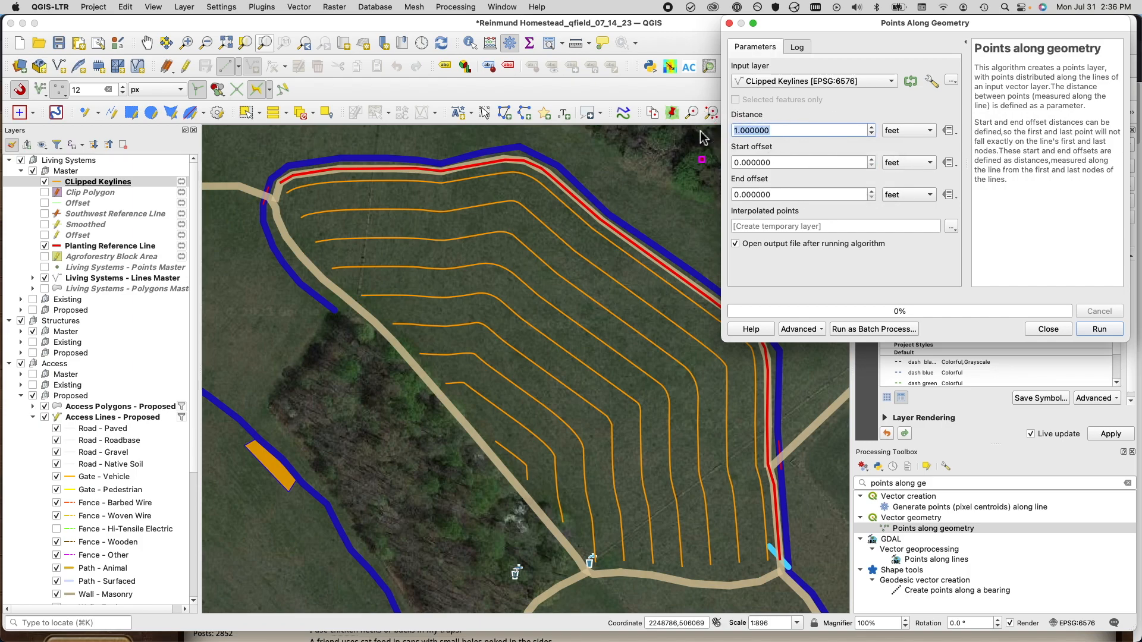
{"action": "type", "text": "40"}
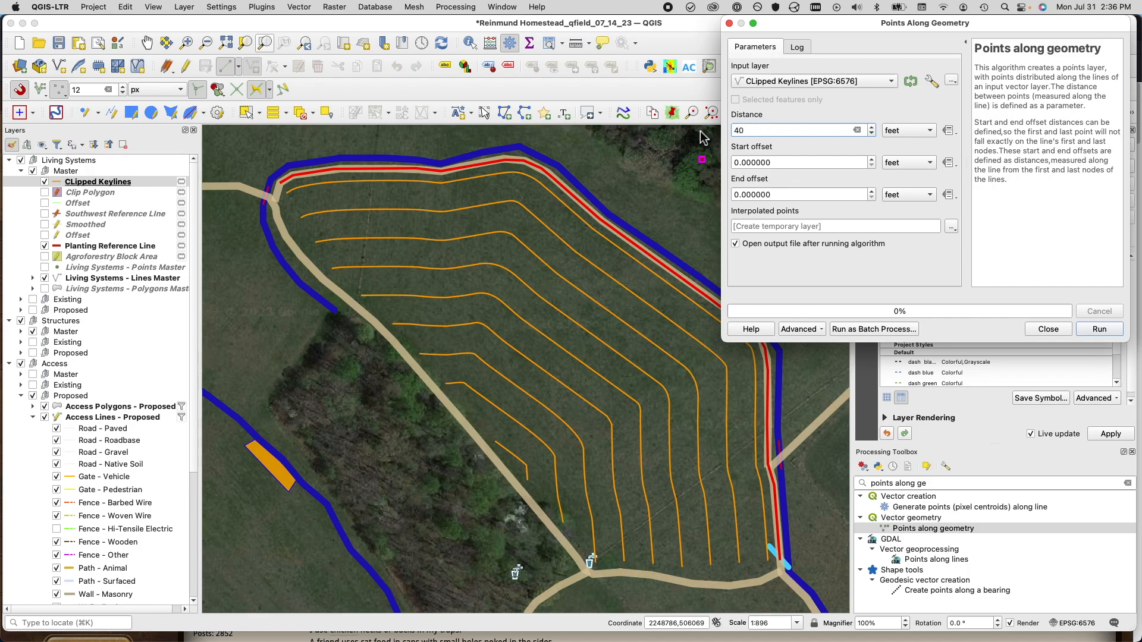
{"action": "left_click", "coordinate": [777, 163]}
{"action": "left_click", "coordinate": [759, 193]}
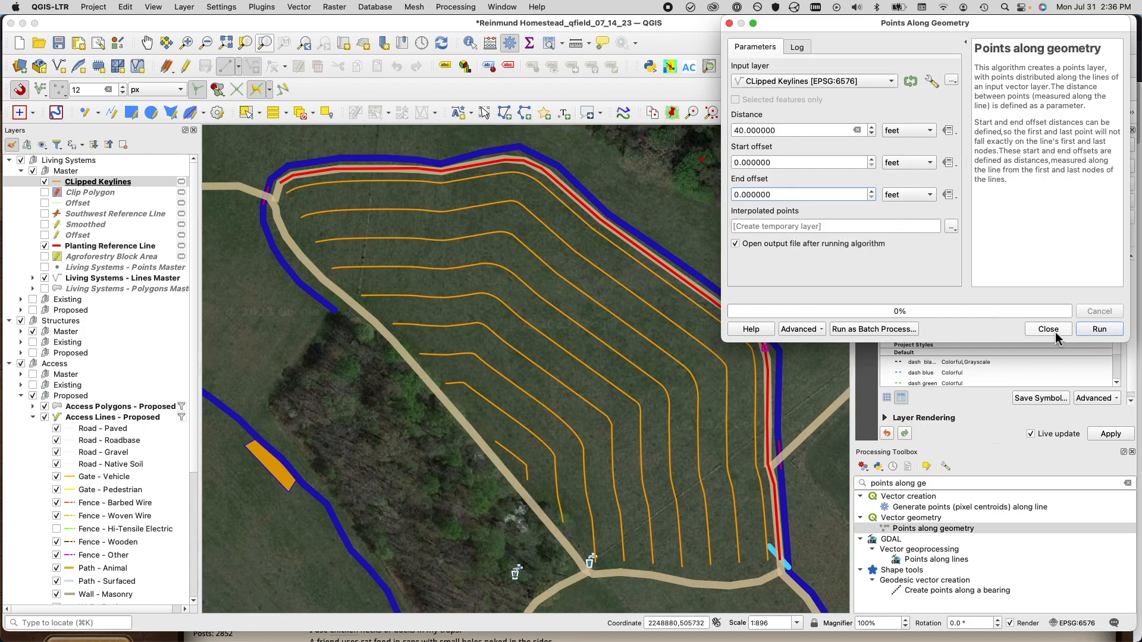
{"action": "left_click", "coordinate": [1099, 330]}
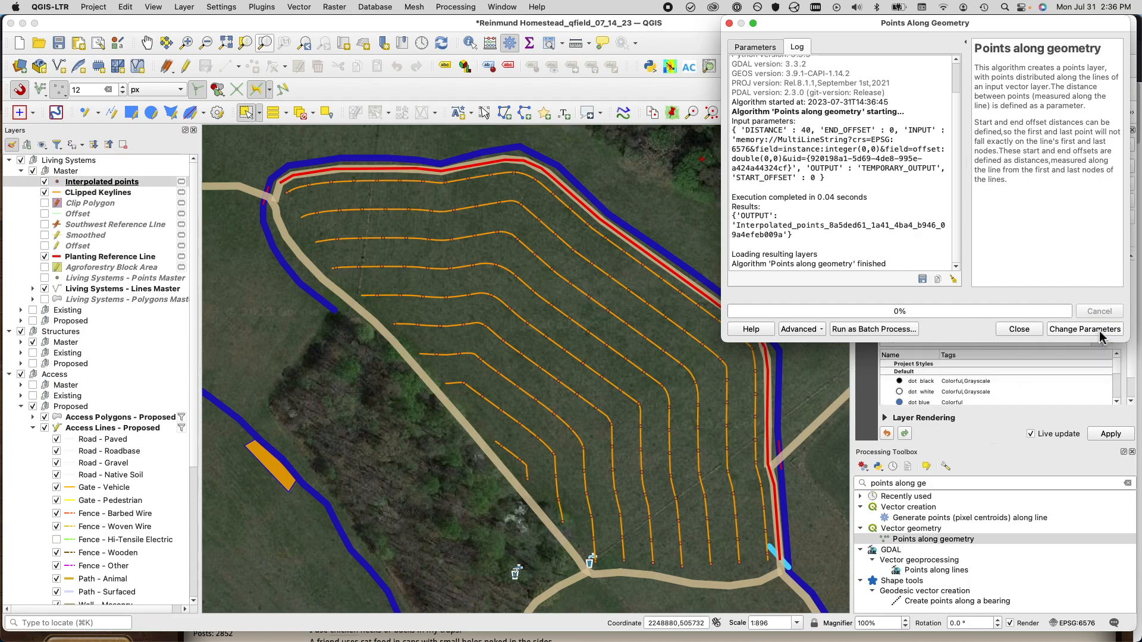
{"action": "left_click", "coordinate": [1020, 332]}
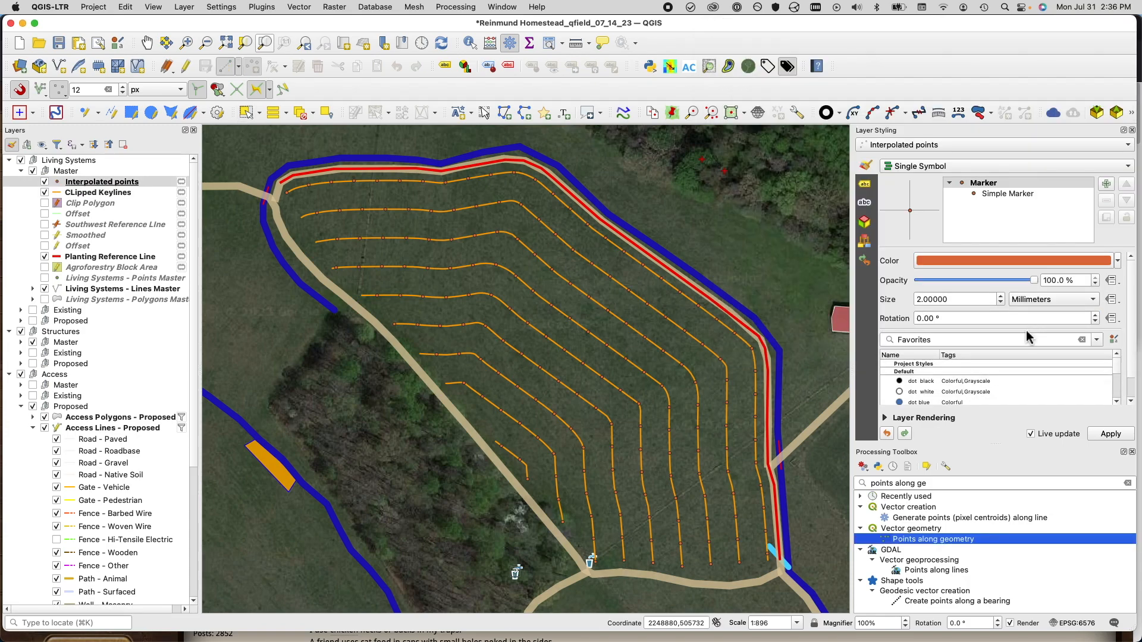
Step: Set the Interpolated points markers to a size of 30 in Map Units
{"action": "left_click", "coordinate": [1001, 296]}
{"action": "left_click", "coordinate": [1002, 296]}
{"action": "left_click", "coordinate": [1001, 297]}
{"action": "left_click", "coordinate": [1032, 300]}
{"action": "left_click", "coordinate": [1034, 302]}
{"action": "left_click", "coordinate": [1034, 301]}
{"action": "left_click", "coordinate": [1021, 352]}
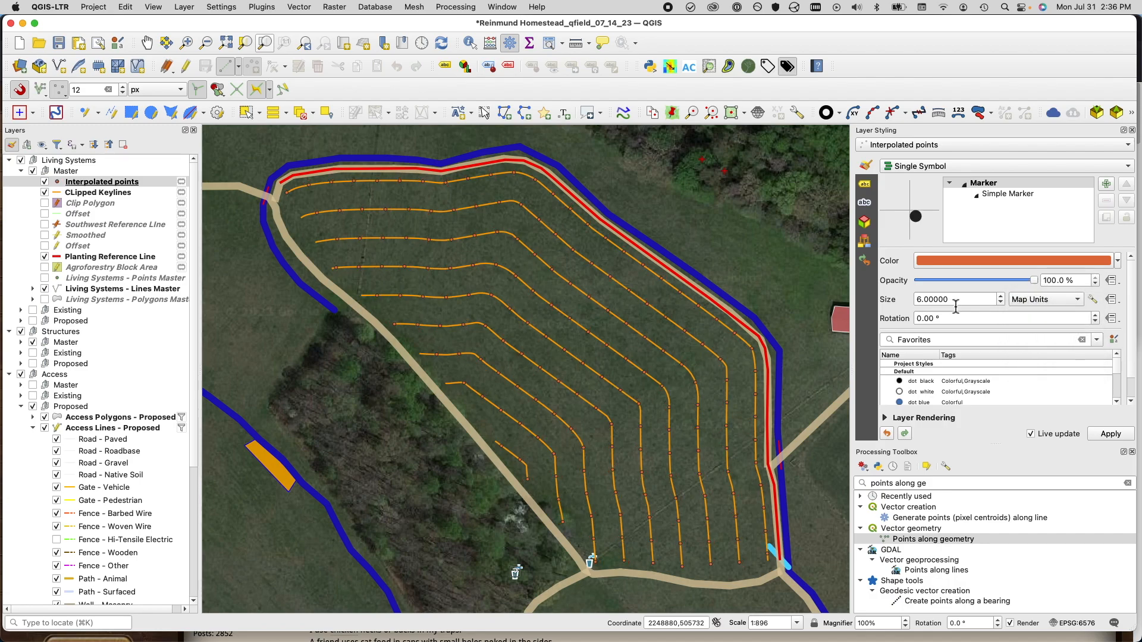
{"action": "left_click_drag", "start_coordinate": [955, 301], "coordinate": [883, 303]}
{"action": "type", "text": "30"}
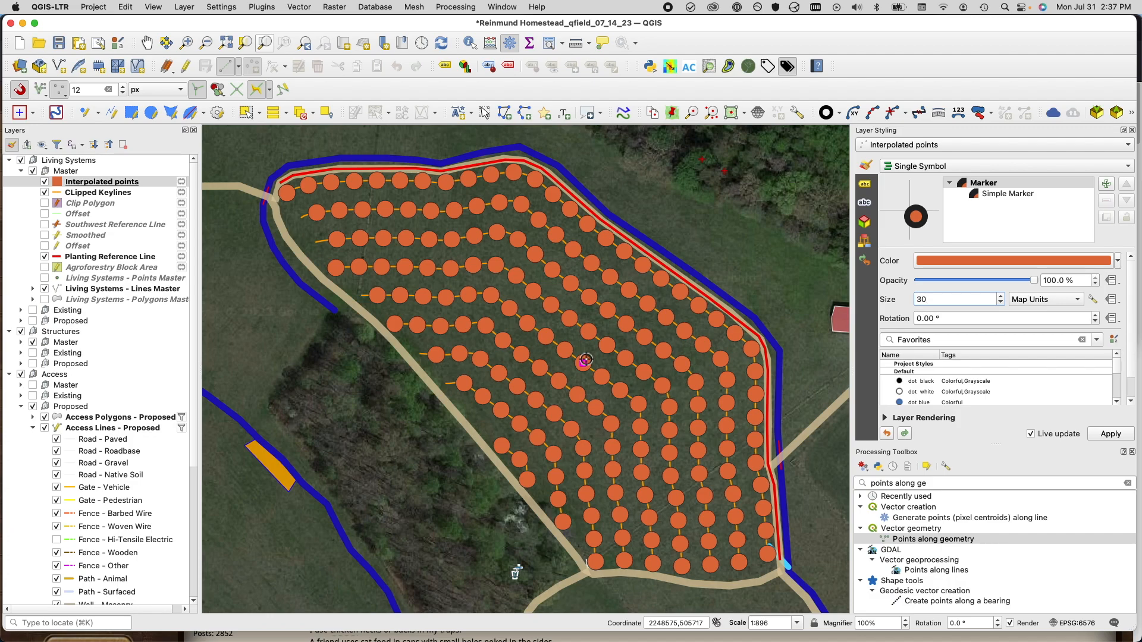
Step: Check the total number of features in the Interpolated points layer's attribute table and close the table
{"action": "left_click", "coordinate": [116, 185]}
{"action": "right_click", "coordinate": [117, 189]}
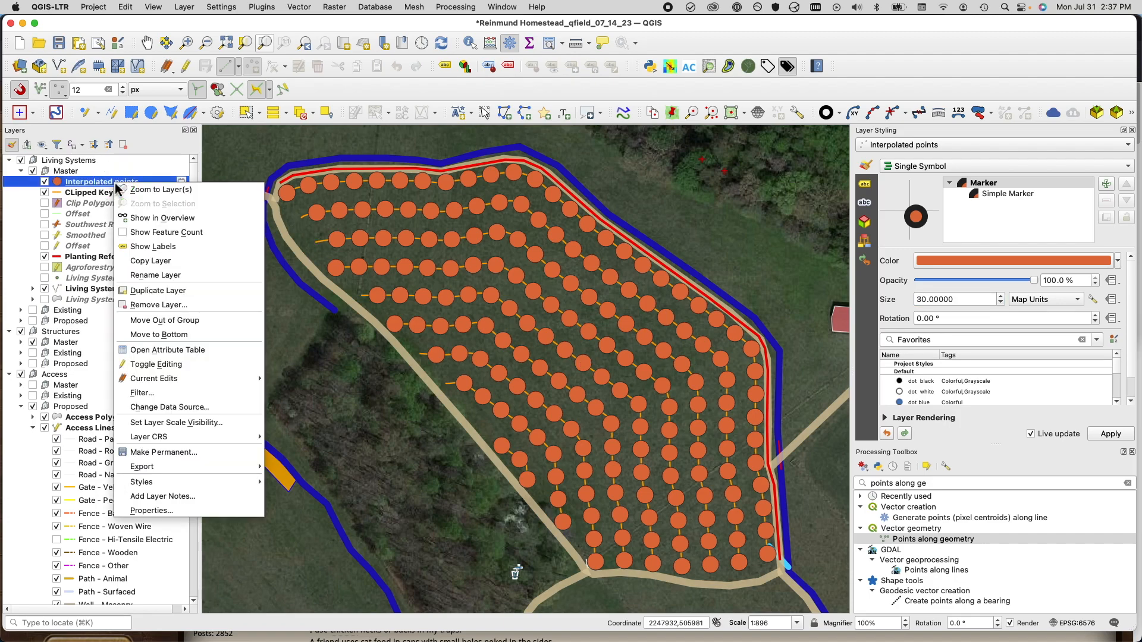
{"action": "left_click", "coordinate": [156, 350]}
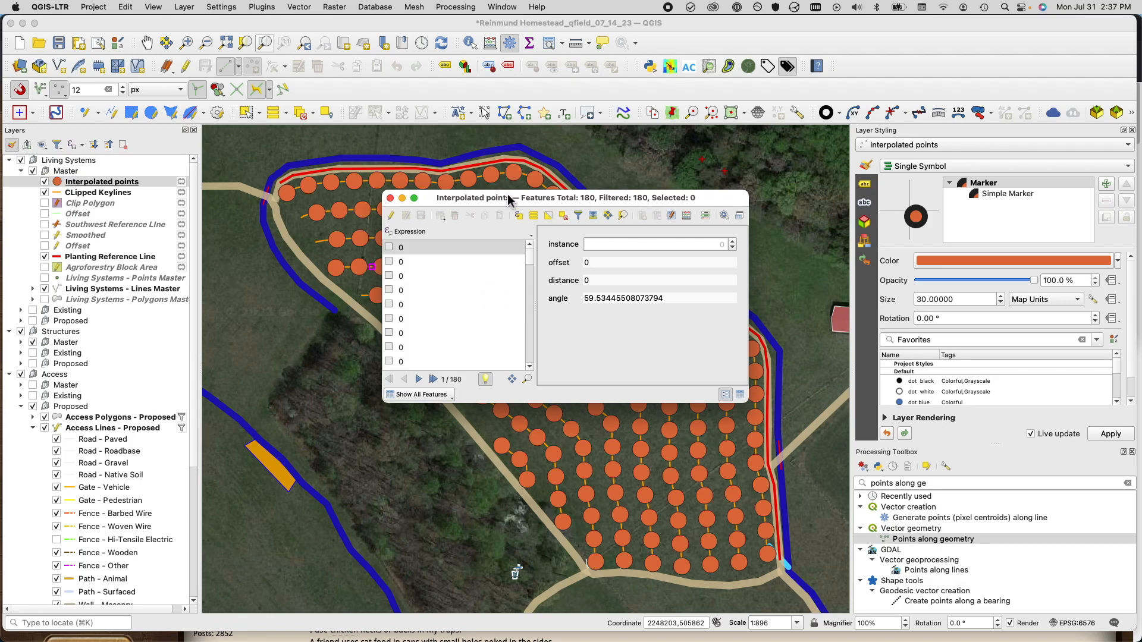
{"action": "left_click", "coordinate": [390, 198]}
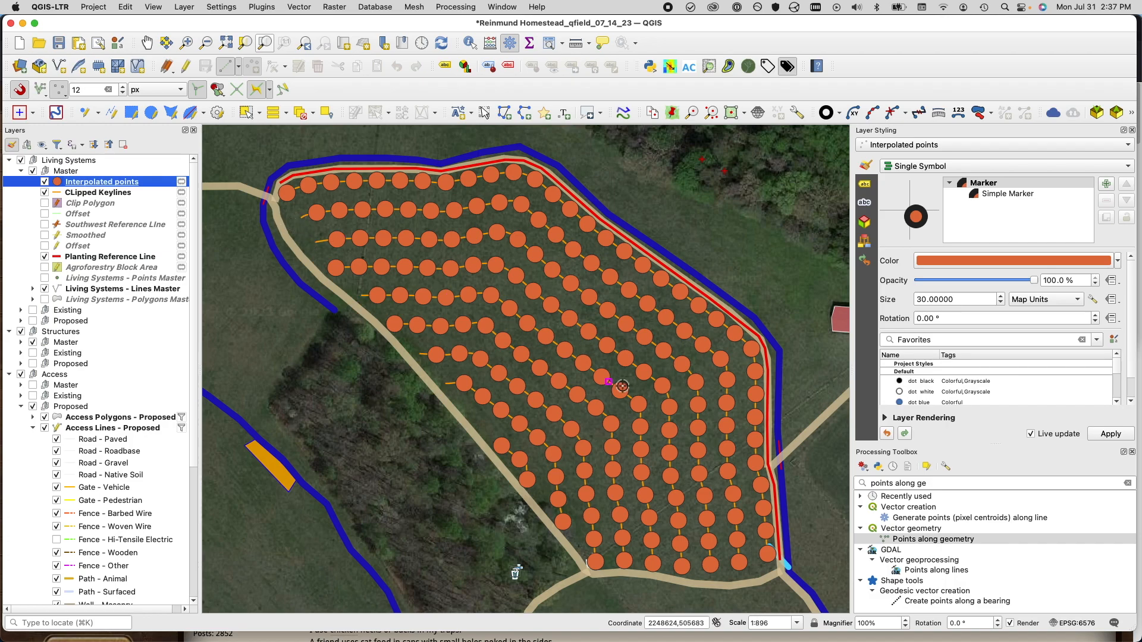
Step: Activate Select Features by Area or Single Click for the Interpolated points layer, with the whole planting block in view
{"action": "scroll", "coordinate": [667, 419], "scroll_direction": "up", "scroll_amount": 2}
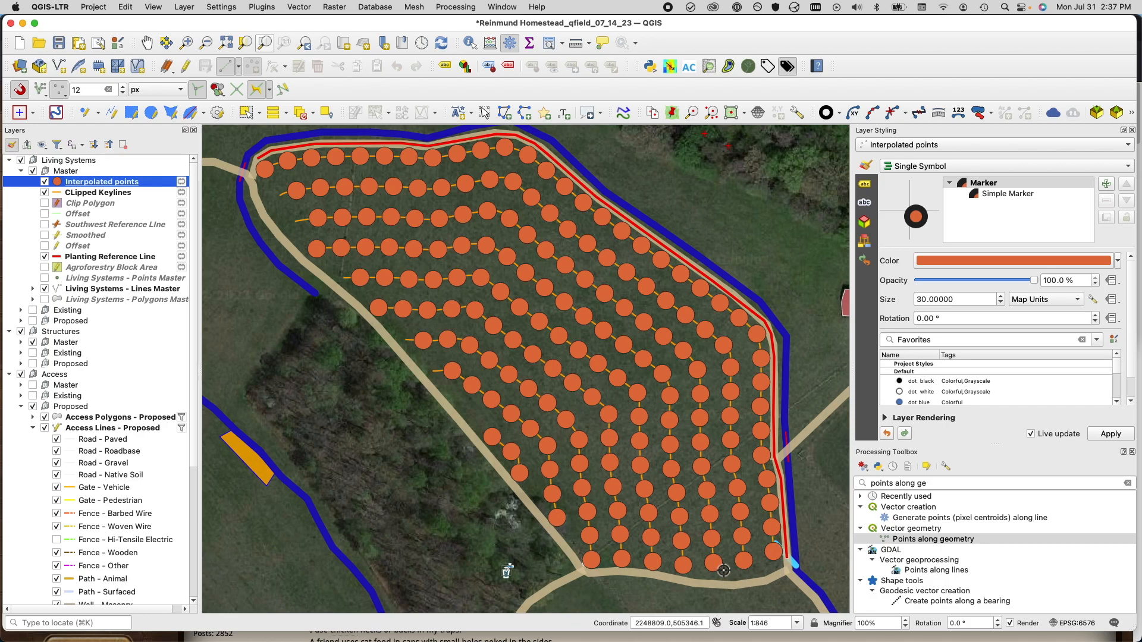
{"action": "scroll", "coordinate": [571, 345], "scroll_direction": "down", "scroll_amount": 1}
{"action": "scroll", "coordinate": [571, 345], "scroll_direction": "down", "scroll_amount": 2}
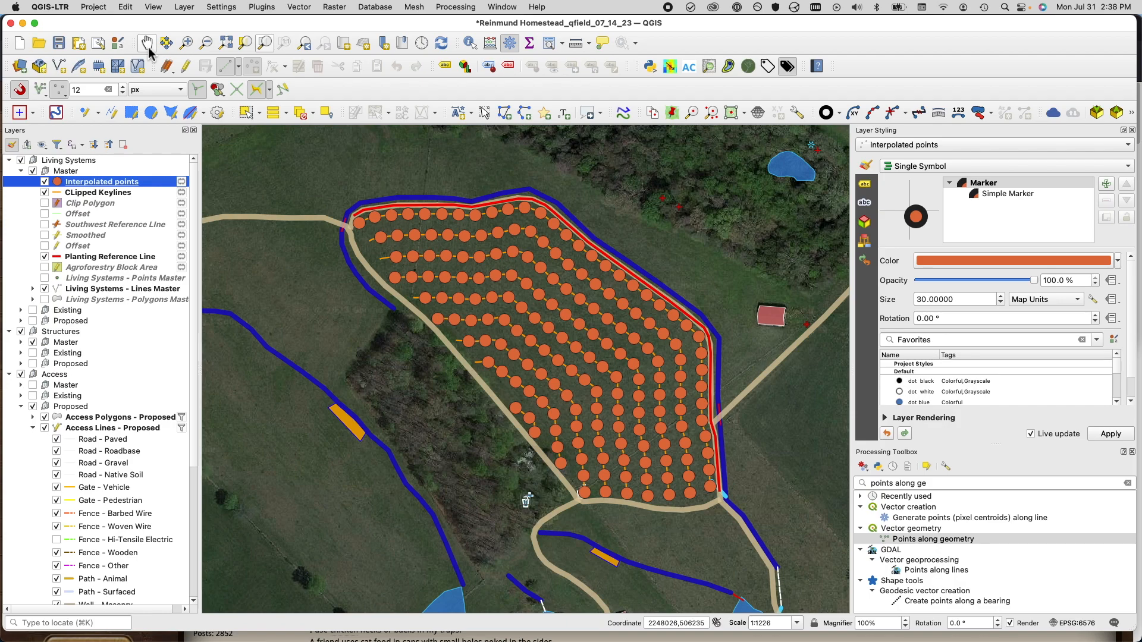
{"action": "left_click", "coordinate": [247, 113]}
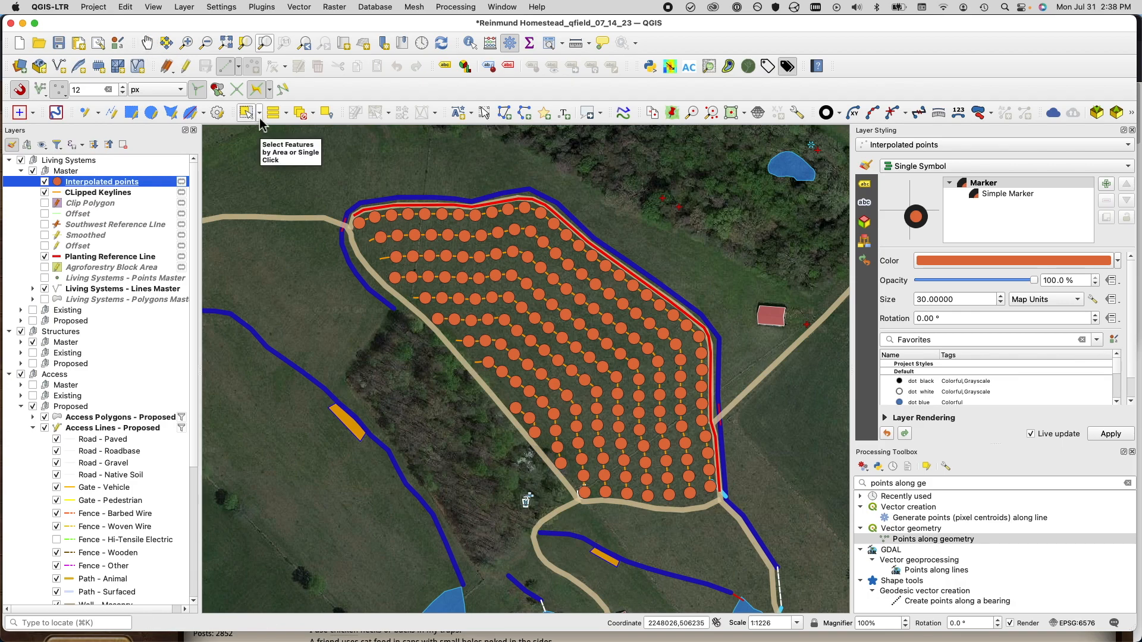